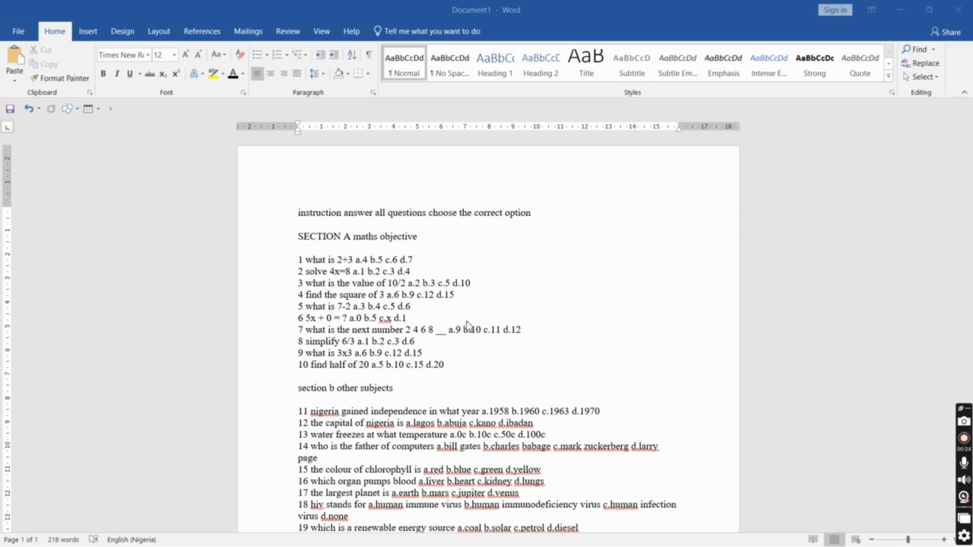
Read through the exam document's instructions and questions
scroll(466, 325, "down", 8)
scroll(466, 325, "up", 8)
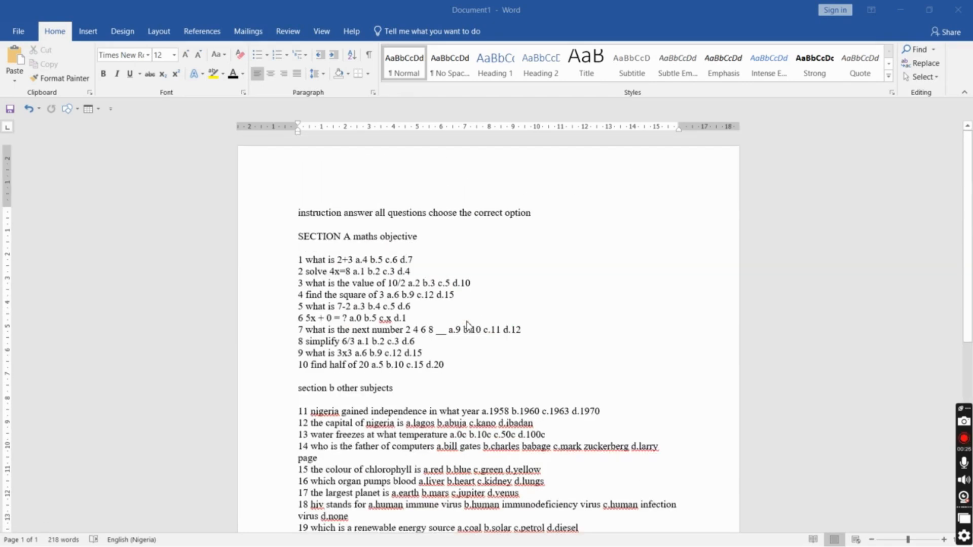
scroll(466, 325, "down", 3)
scroll(466, 325, "up", 3)
scroll(466, 318, "down", 6)
scroll(467, 318, "up", 3)
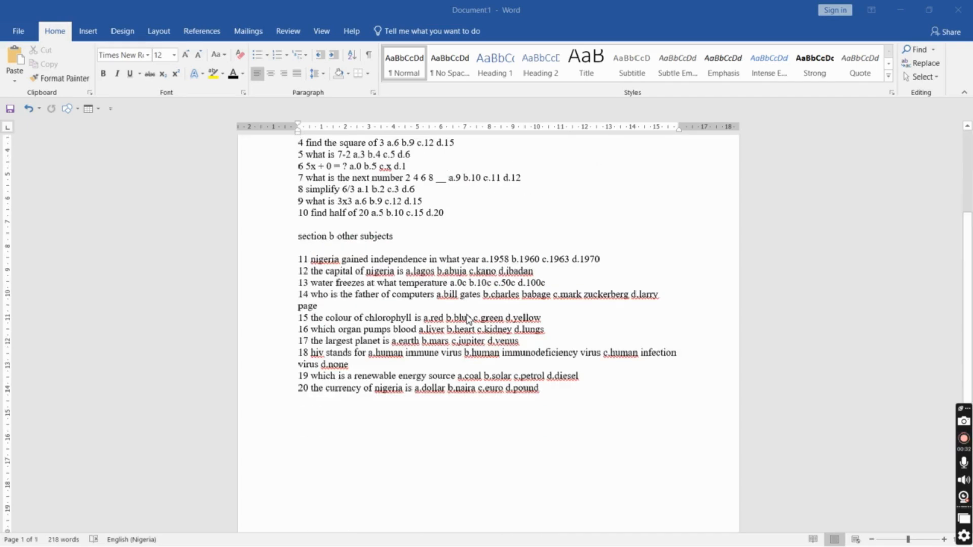
scroll(467, 319, "up", 2)
scroll(468, 319, "up", 2)
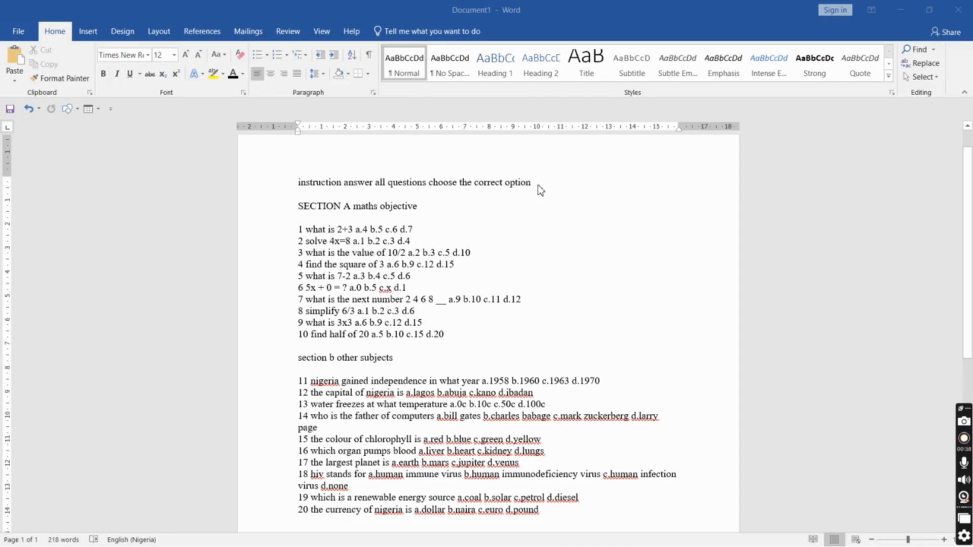
Change 'instruction' at the start of the first line to 'Instructions:'
left_click(297, 180)
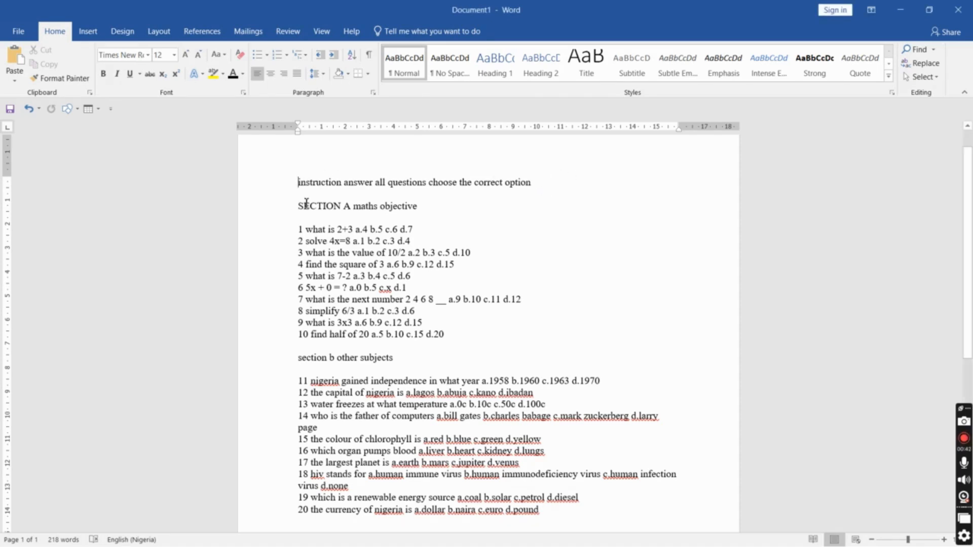
left_click(343, 183)
type("s:")
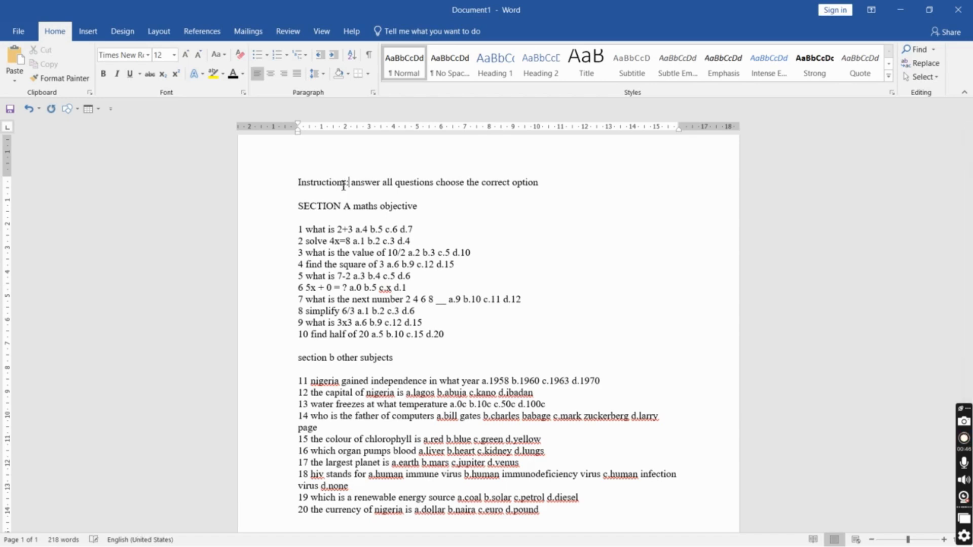
Capitalize 'answer' to 'Answer' in the instruction line
left_click(299, 181)
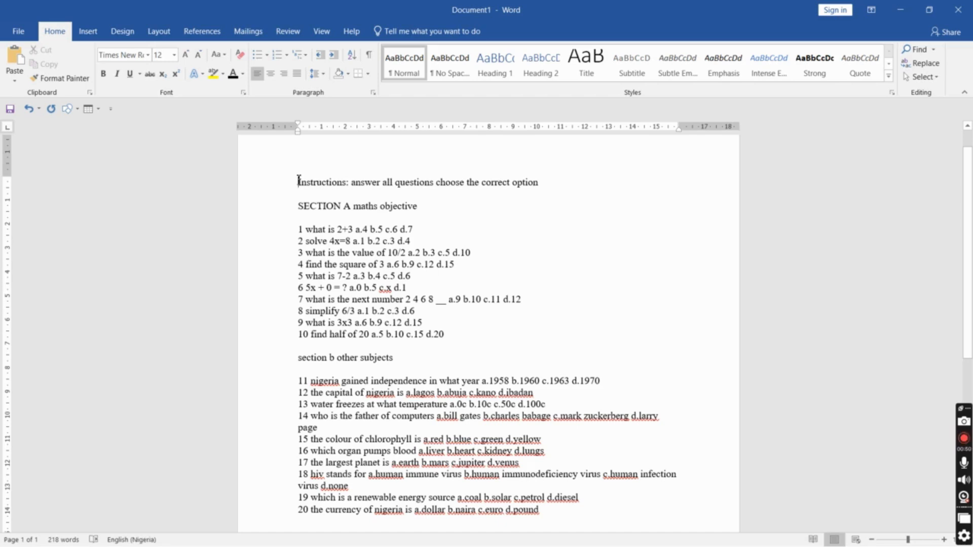
double_click(299, 181)
key("BackSpace")
type("A")
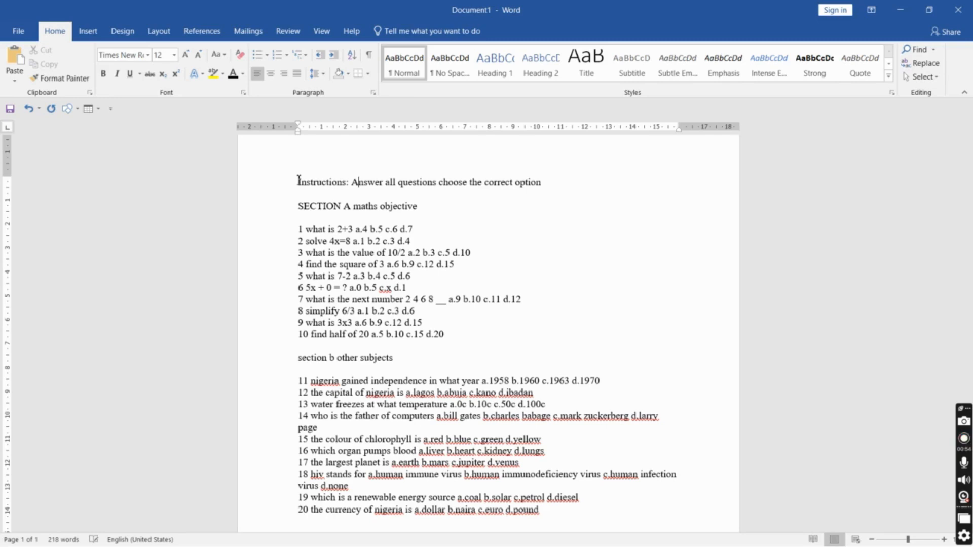
key("ctrl+shift+Right")
key("ctrl+shift+Right")
key("ctrl+shift+Right")
key("ctrl+shift+Right")
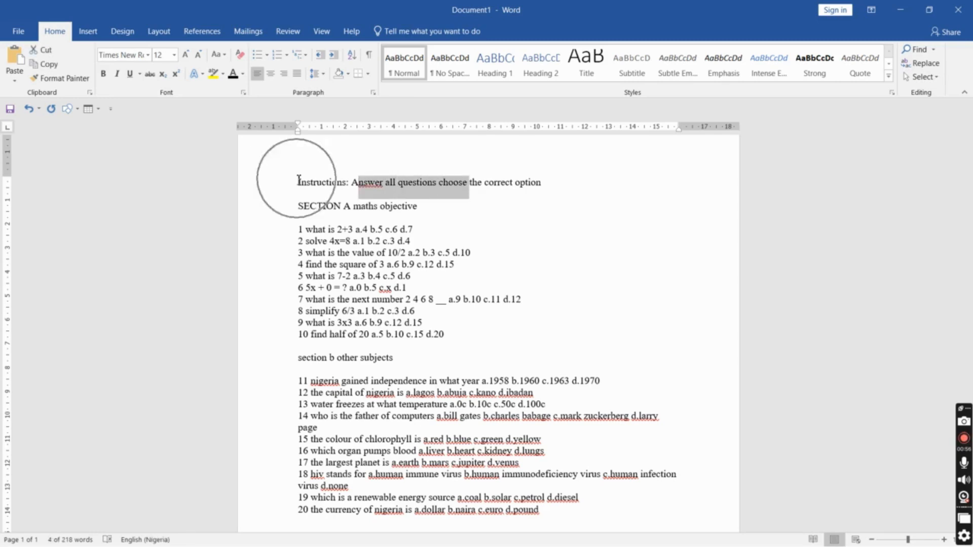
left_click(360, 185)
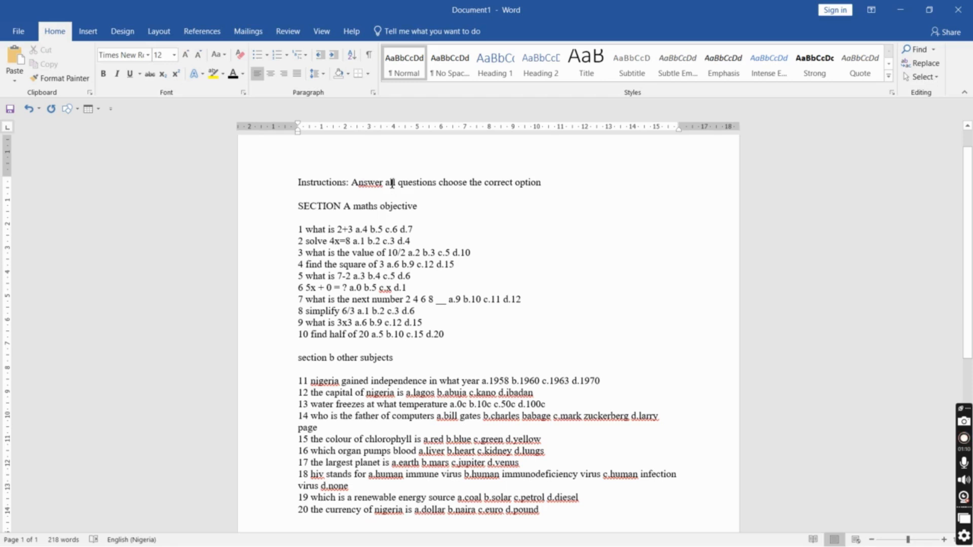
Search the document for the word 'Answer' with Find and Replace
key("ctrl+h")
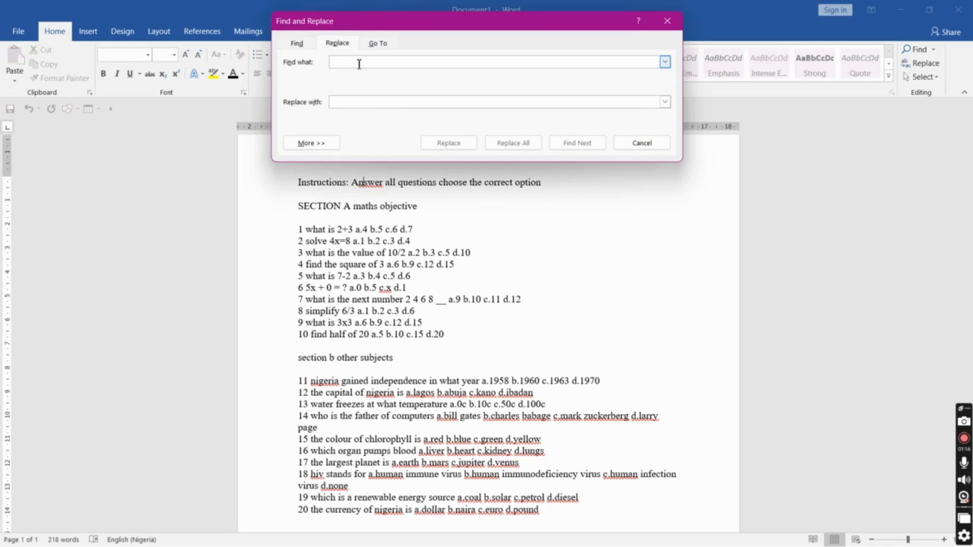
type("Answer")
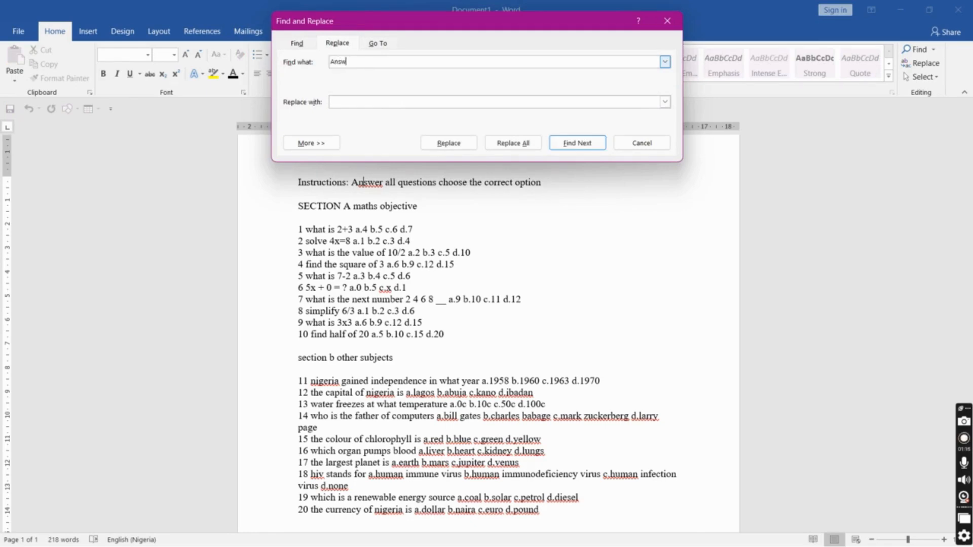
left_click(568, 148)
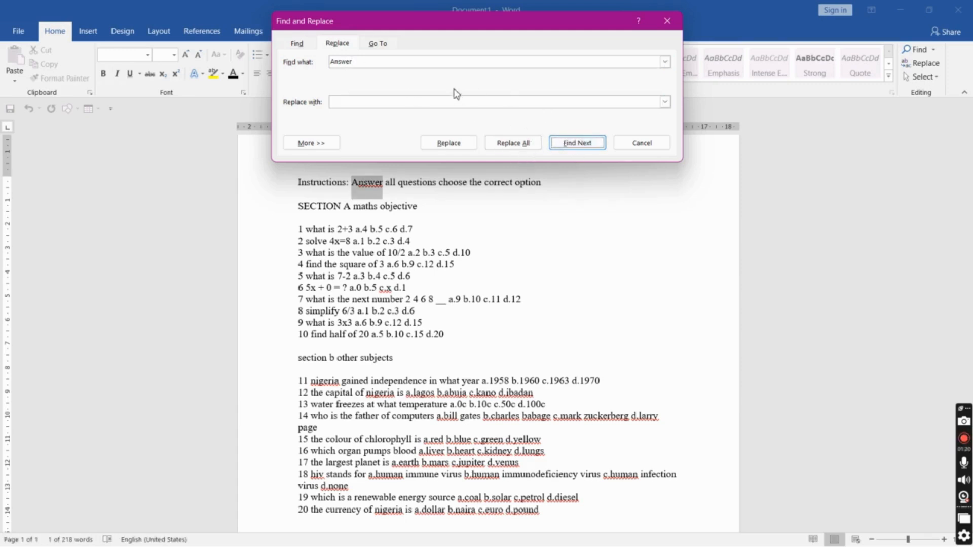
Replace all occurrences of 'Answer' with 'Answer' and close the Find and Replace dialog
left_click(362, 103)
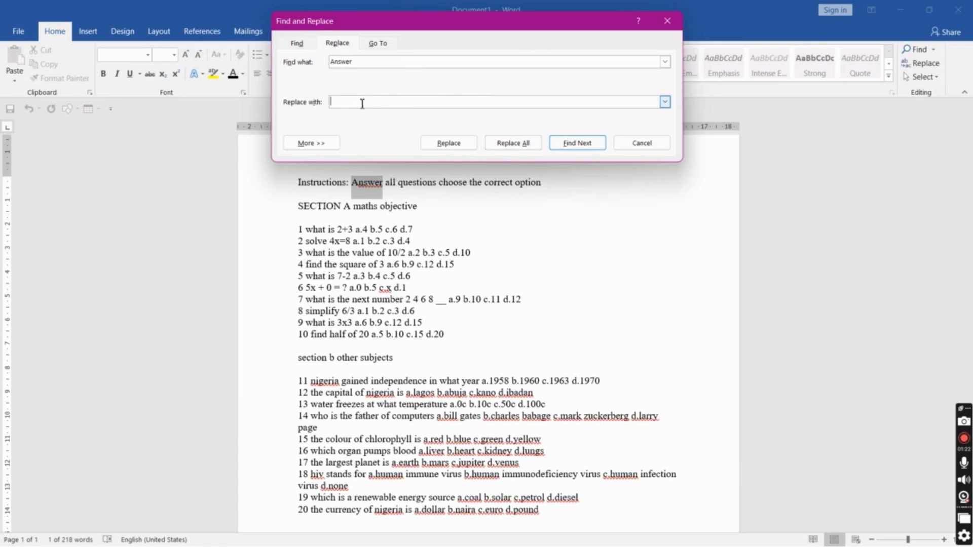
type("Answer")
key("Return")
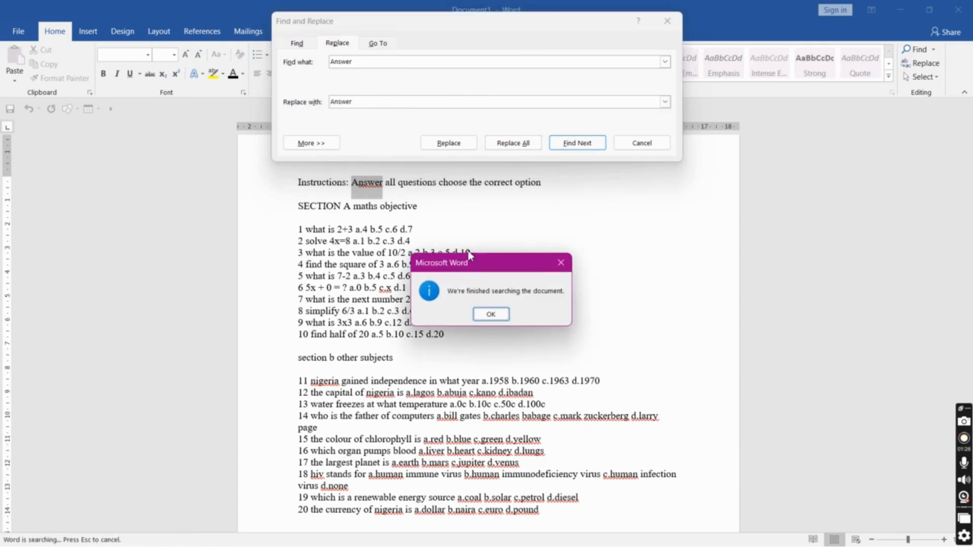
left_click(491, 313)
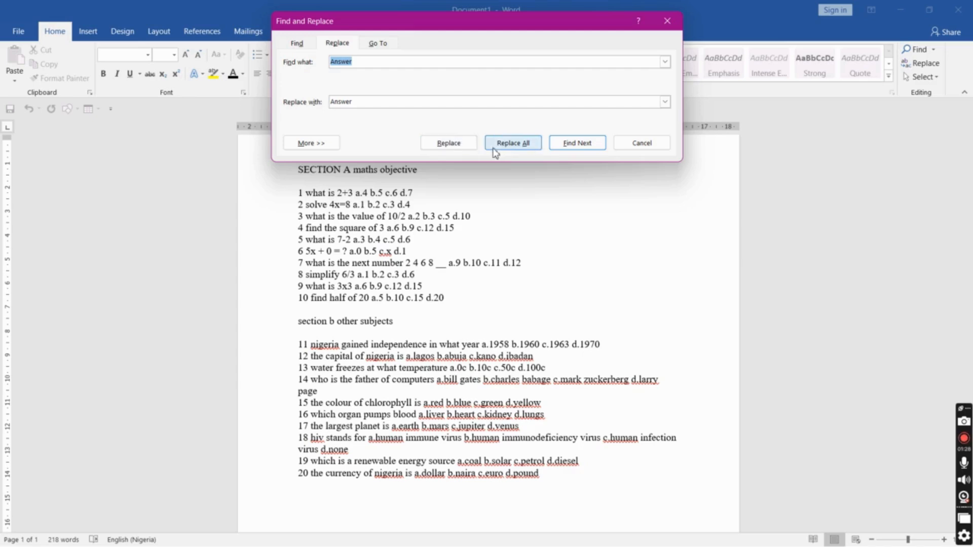
left_click(502, 147)
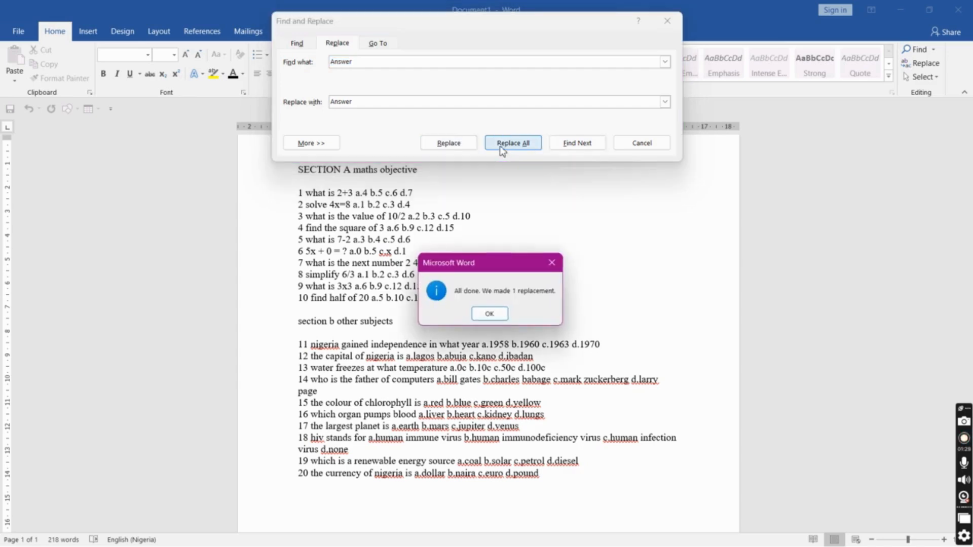
left_click(491, 313)
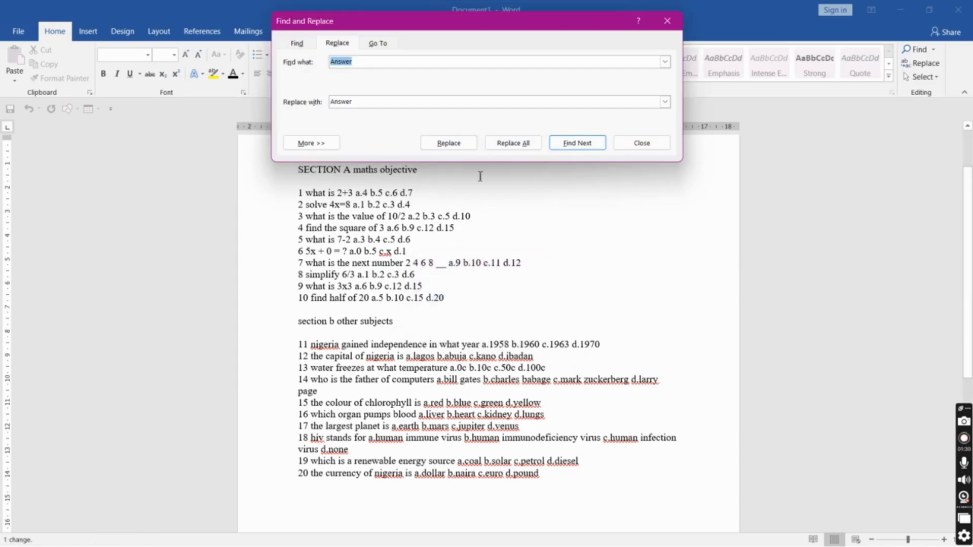
left_click(622, 144)
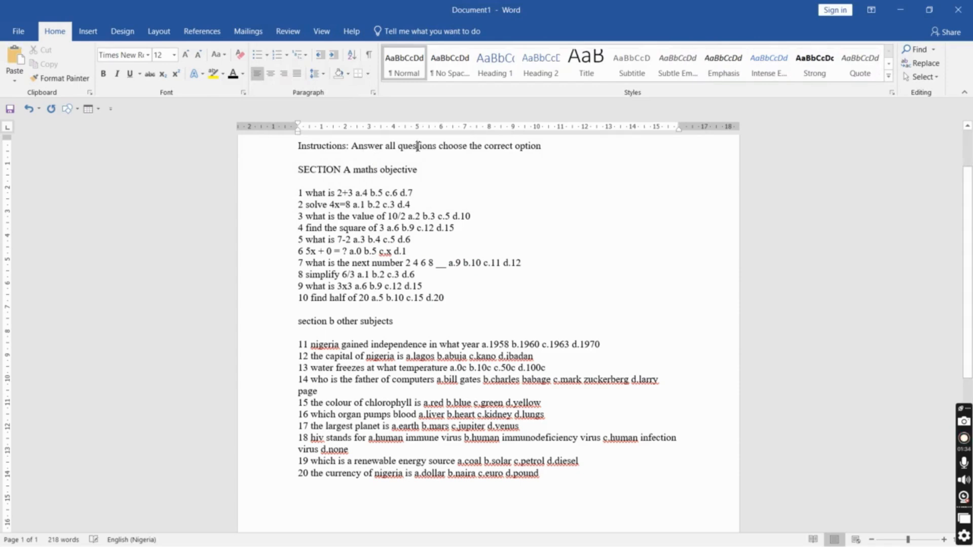
Add a comma after 'questions' and a full stop at the end of the instruction line
left_click(438, 146)
type(",")
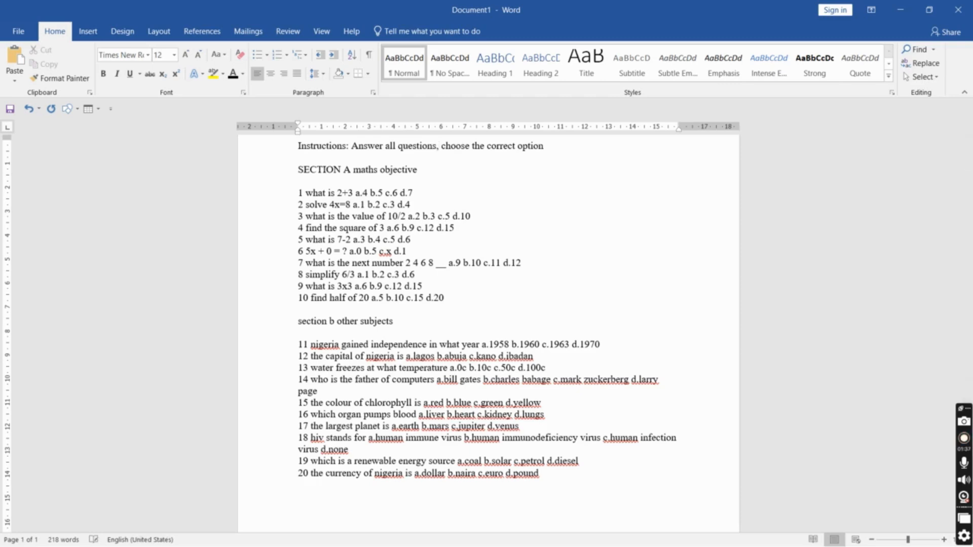
left_click(554, 144)
type(".")
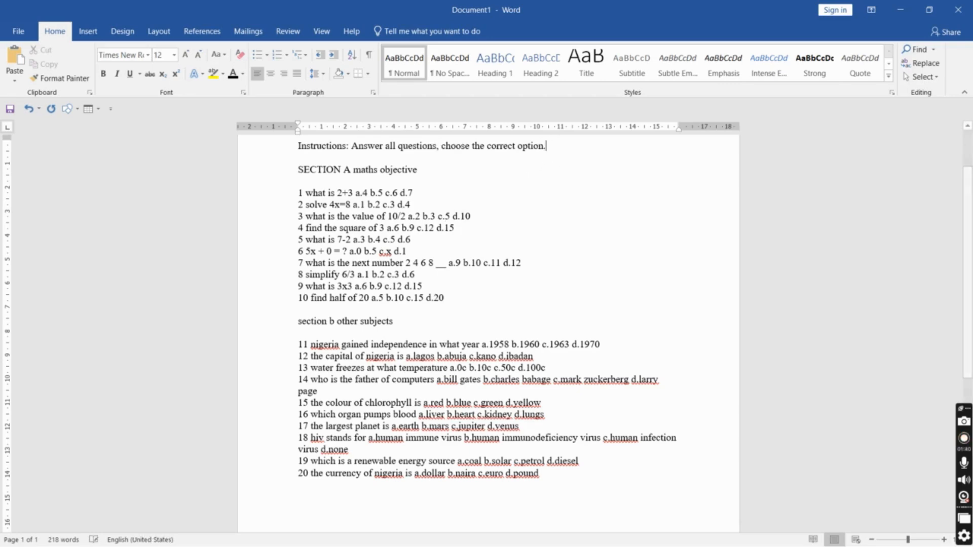
Make the whole instruction line bold
key("shift+Home")
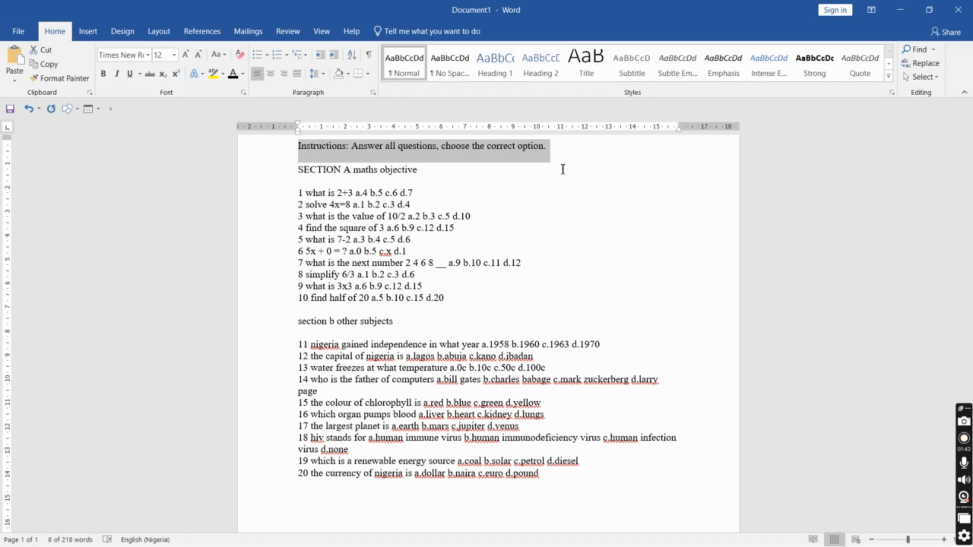
key("ctrl+b")
left_click(609, 152)
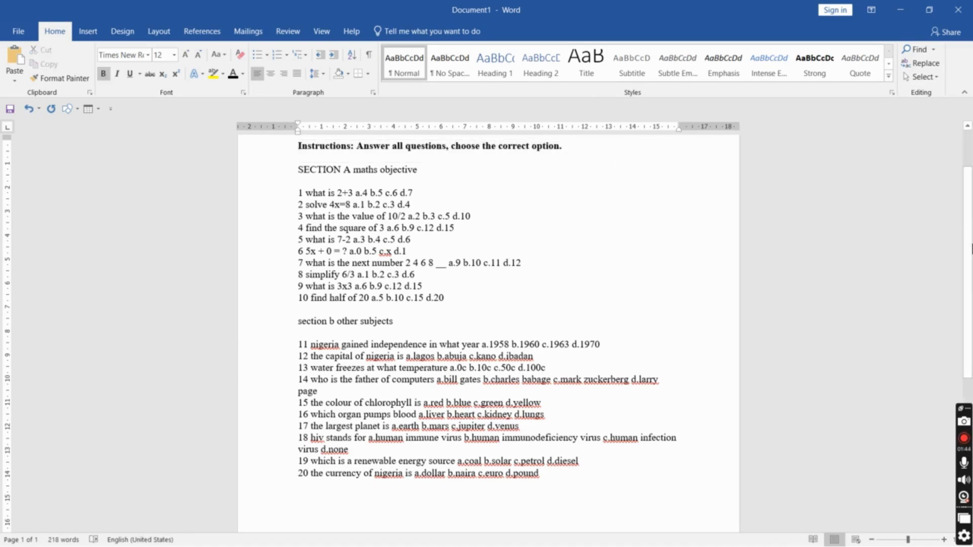
Capitalize 'maths' to 'Maths' in the SECTION A heading
scroll(970, 216, "up", 2)
scroll(970, 217, "down", 1)
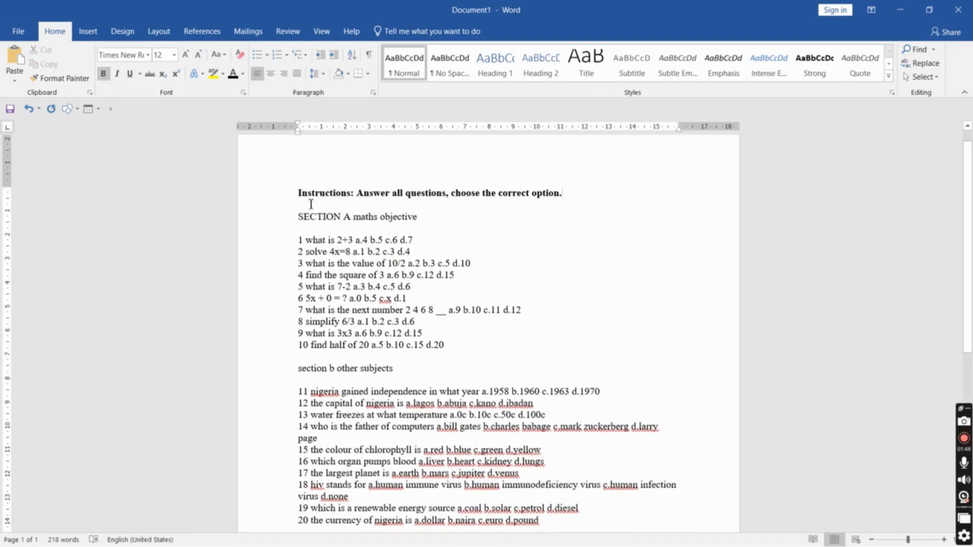
left_click(360, 218)
key("BackSpace")
type("M")
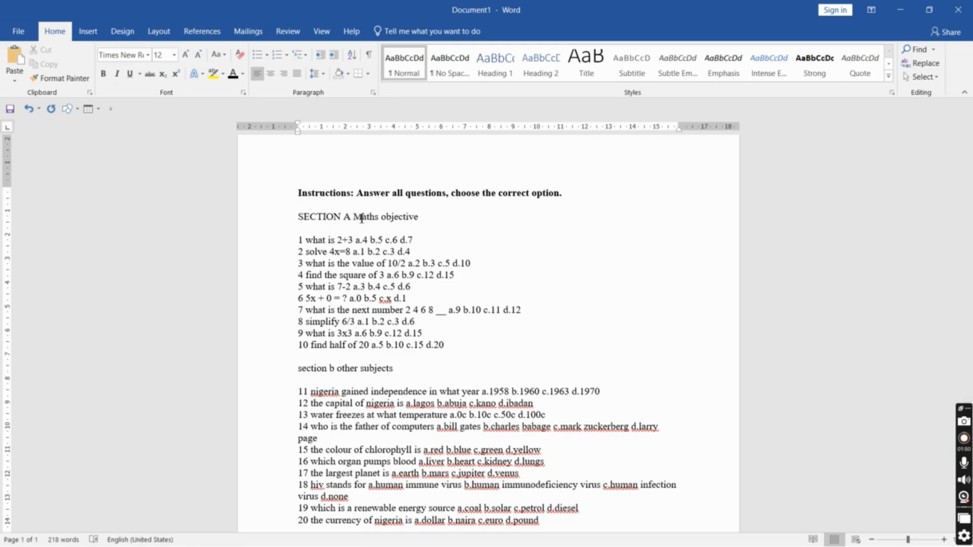
Make the 'SECTION A Maths objective' heading line bold
key("ctrl+shift+Left")
key("ctrl+shift+Left")
key("ctrl+shift+Left")
key("Left")
key("shift+End")
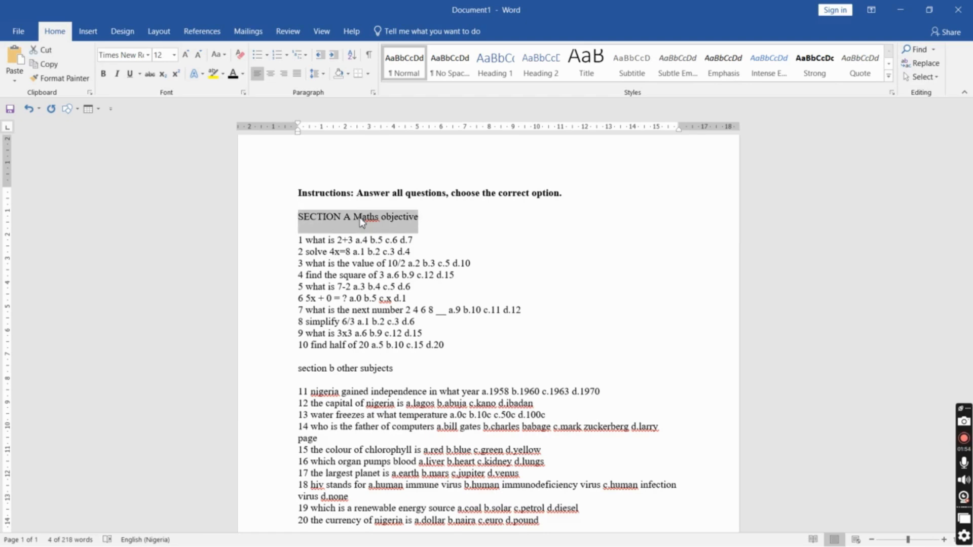
key("ctrl+b")
left_click(384, 218)
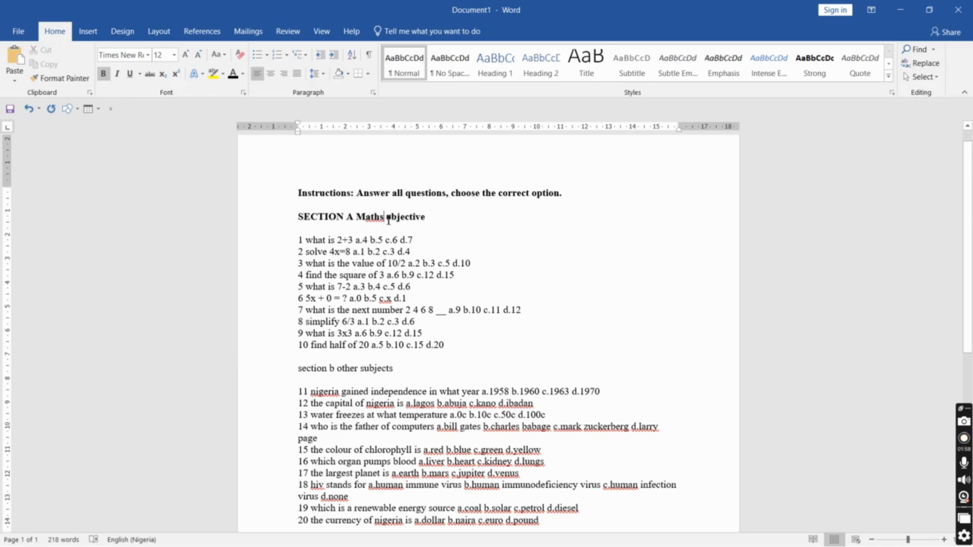
Replace all occurrences of 'Maths' with 'Maths' using Find and Replace, then close the dialog
key("ctrl+h")
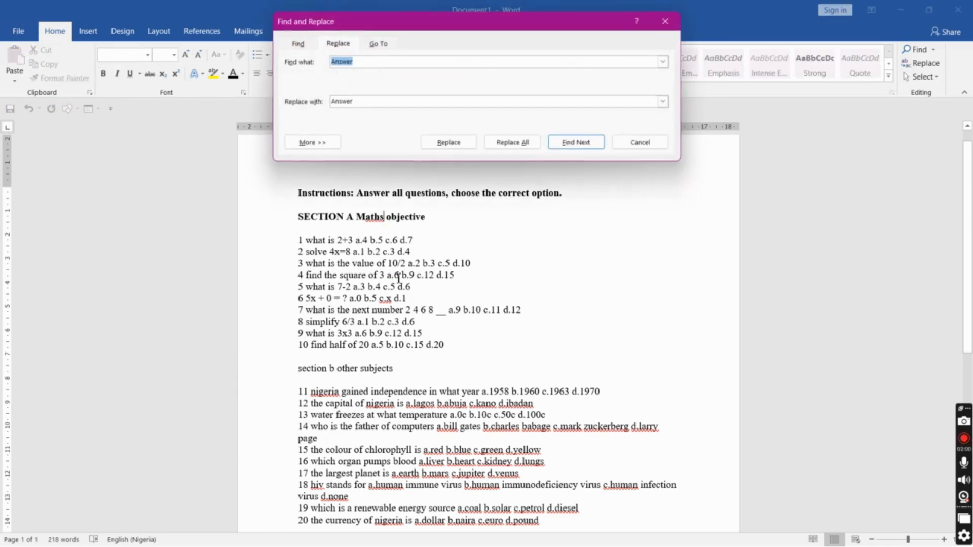
type("Maths")
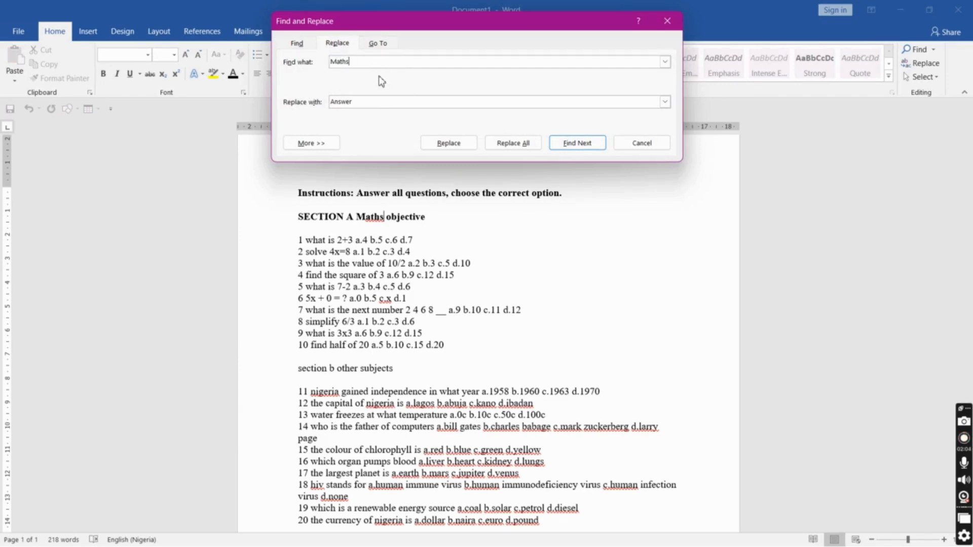
left_click(378, 98)
double_click(380, 101)
type("Maths")
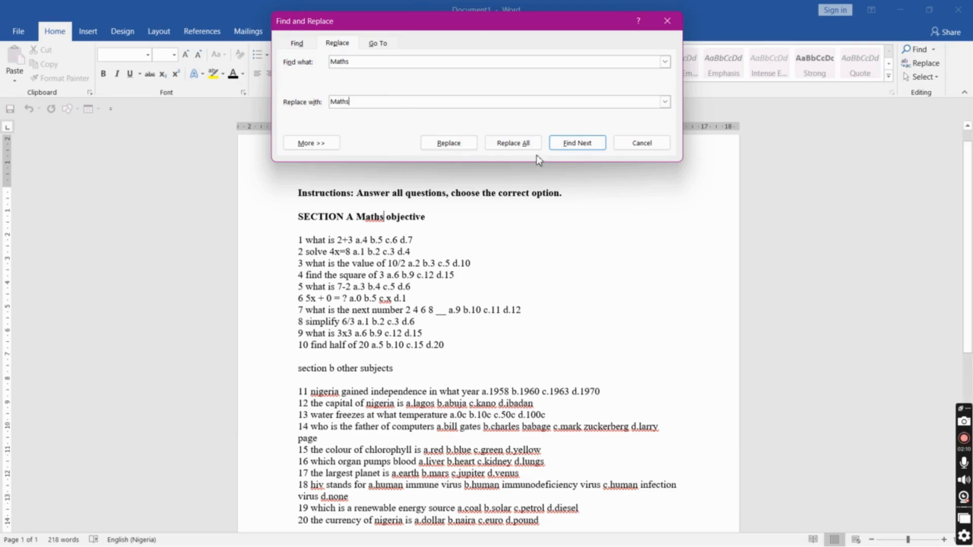
left_click(523, 147)
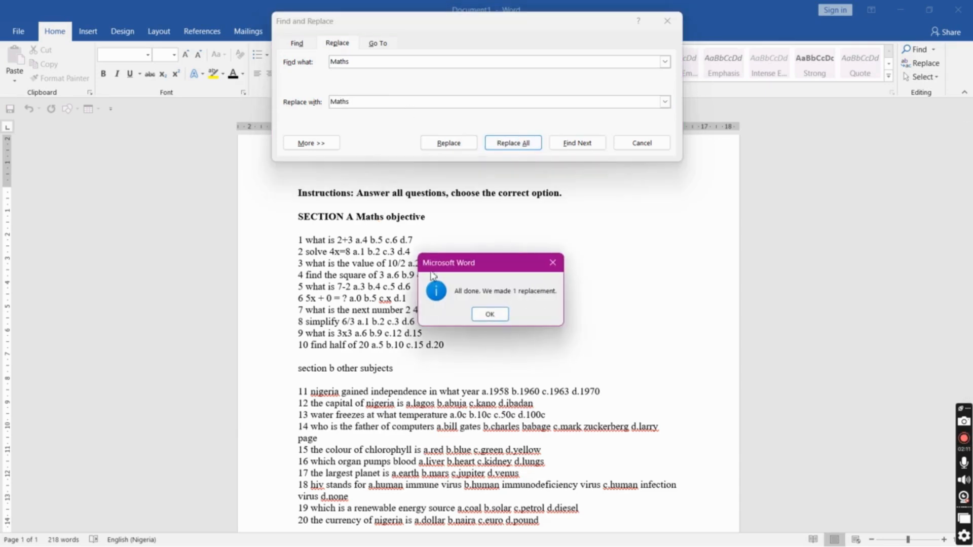
left_click(489, 314)
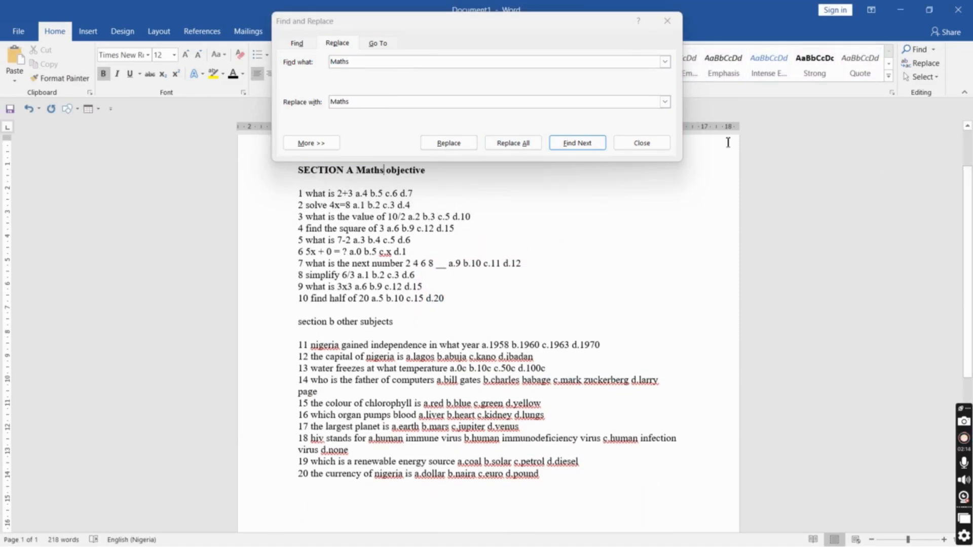
left_click(660, 146)
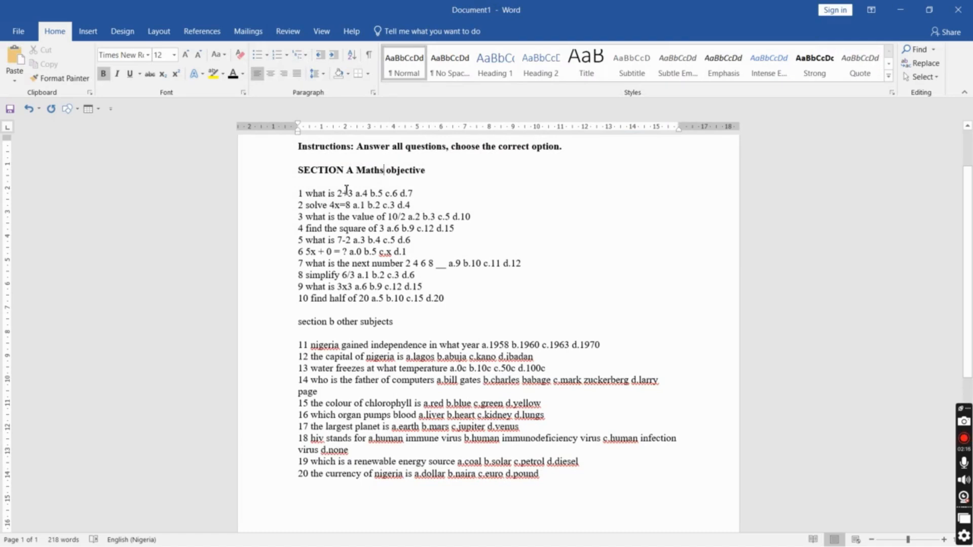
Delete the manual numbers 1 to 10 from the start of each Section A question
left_click(307, 197)
key("BackSpace")
key("BackSpace")
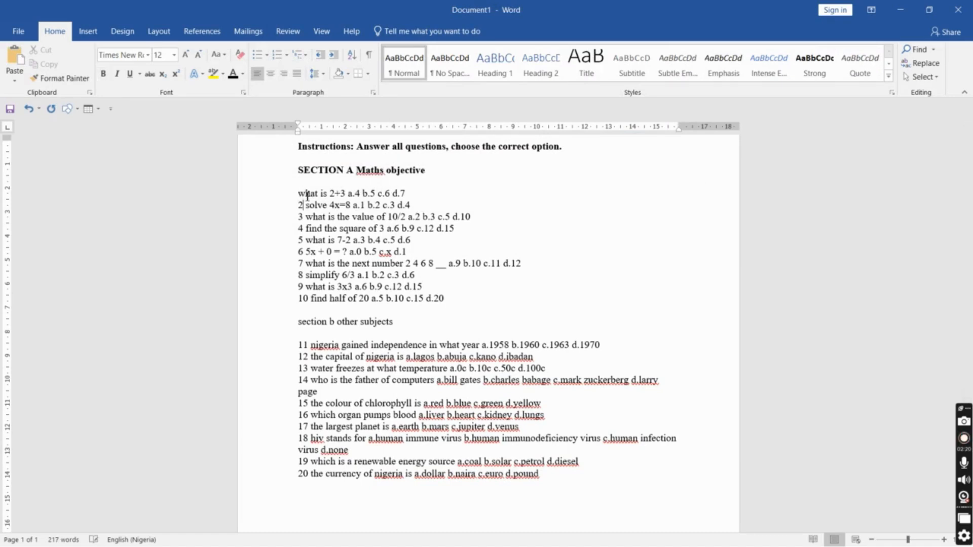
key("BackSpace")
key("BackSpace")
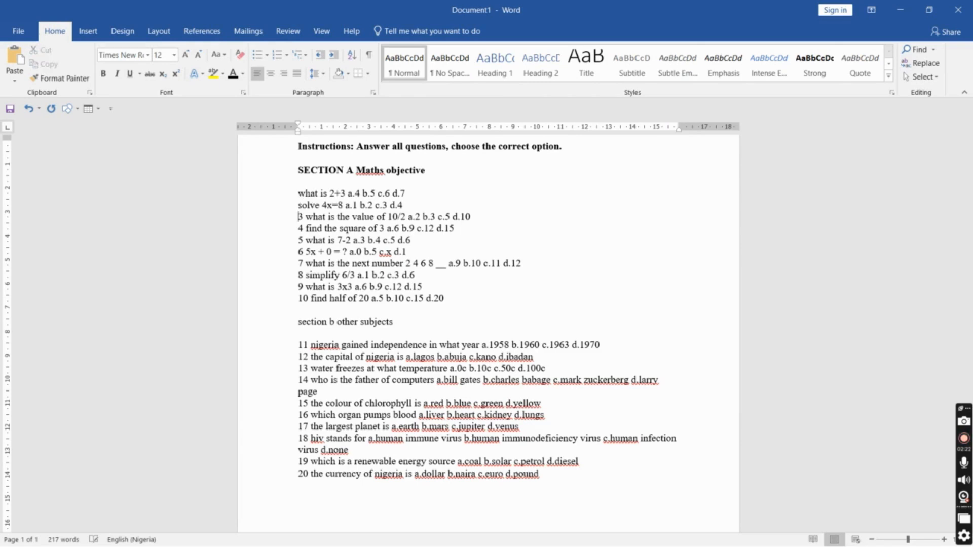
key("BackSpace")
key("BackSpace")
key("Down")
key("Right")
key("Right")
key("BackSpace")
key("BackSpace")
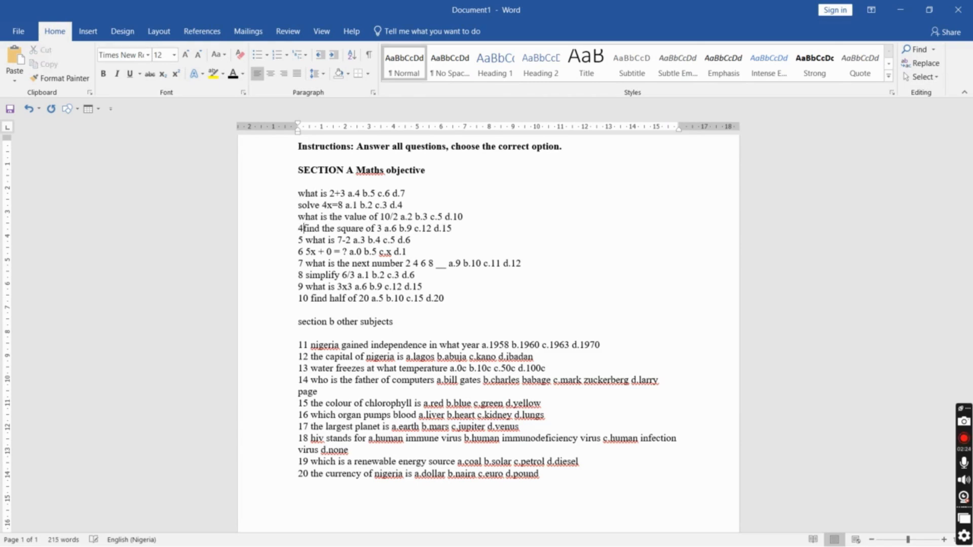
key("Down")
key("BackSpace")
key("BackSpace")
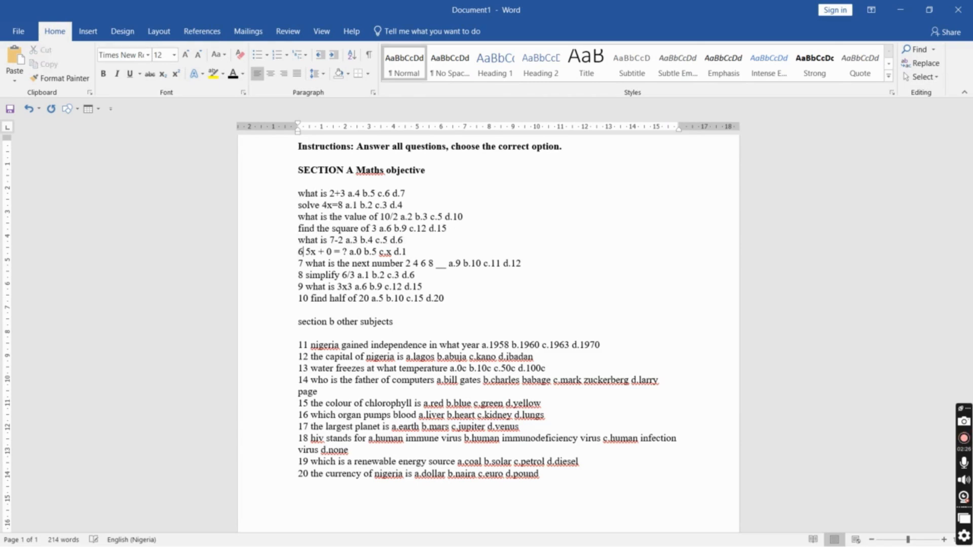
key("BackSpace")
key("BackSpace")
key("Right")
key("BackSpace")
key("BackSpace")
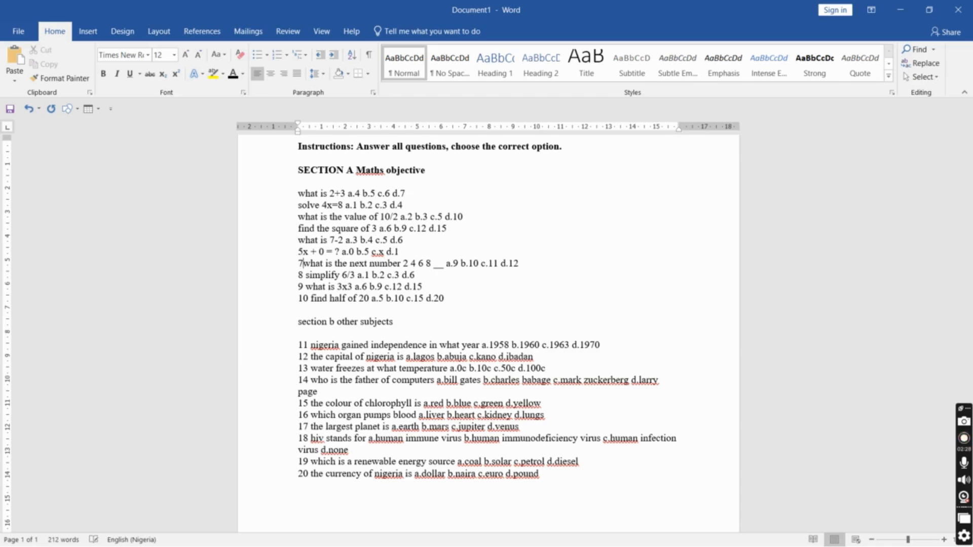
key("Down")
key("Right")
key("Right")
key("BackSpace")
key("BackSpace")
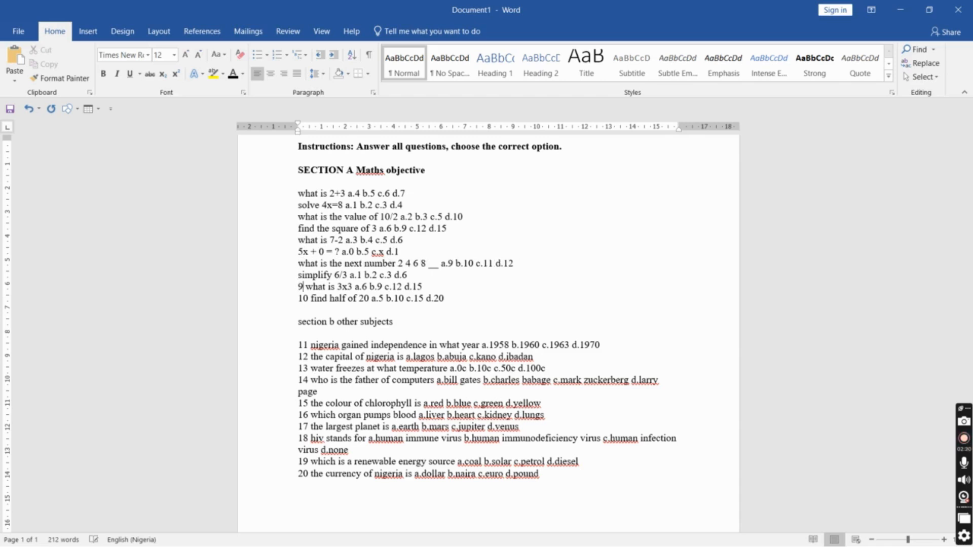
key("BackSpace")
key("BackSpace")
key("Down")
key("BackSpace")
key("BackSpace")
key("BackSpace")
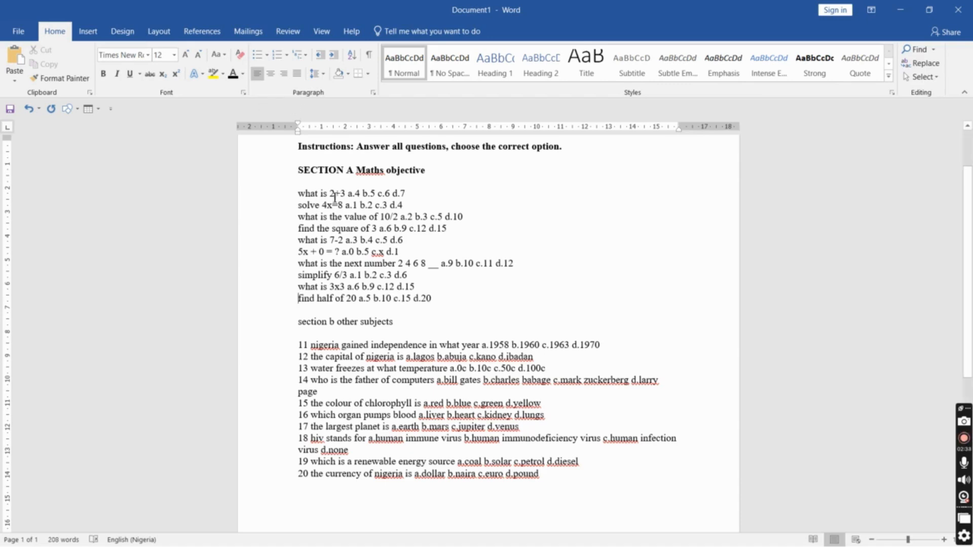
Apply numbered list formatting to the ten Section A questions
left_click_drag(298, 193, 438, 307)
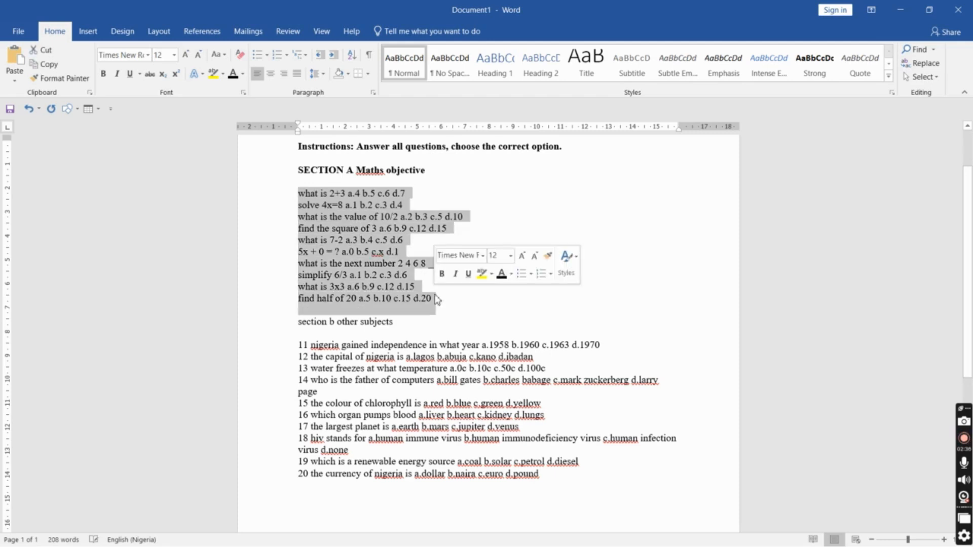
left_click(278, 61)
left_click(332, 191)
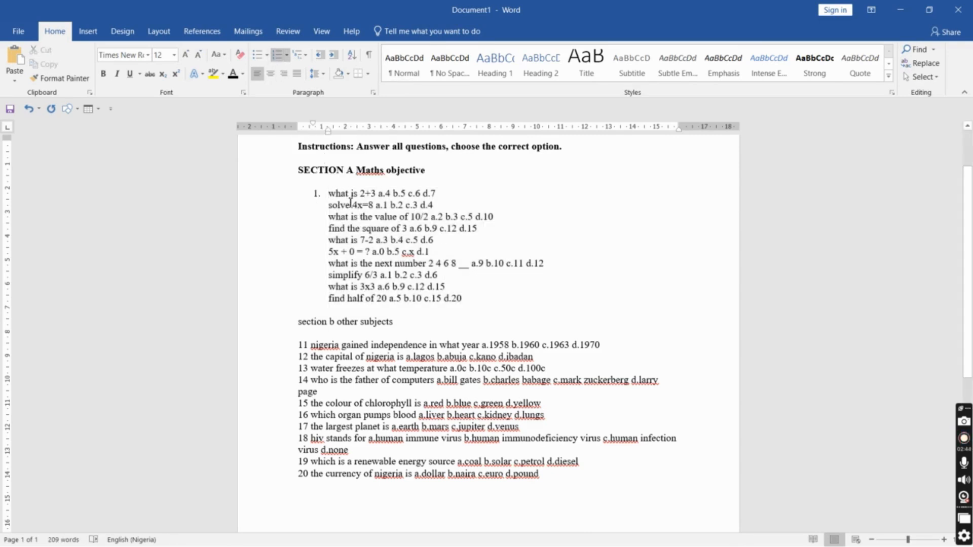
Split the Section A questions into separate numbered items 1 to 10
left_click_drag(330, 205, 457, 302)
left_click(358, 193)
left_click(330, 206)
key("BackSpace")
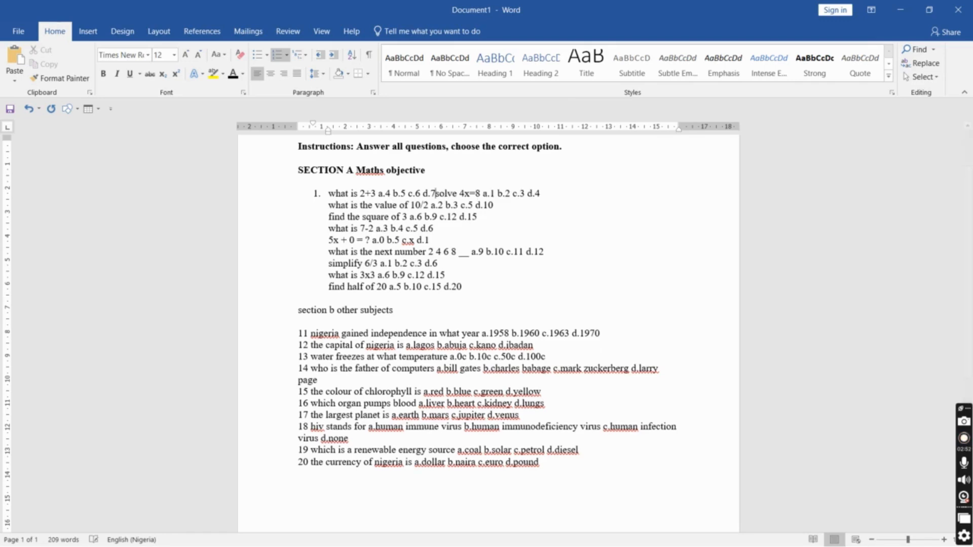
key("Return")
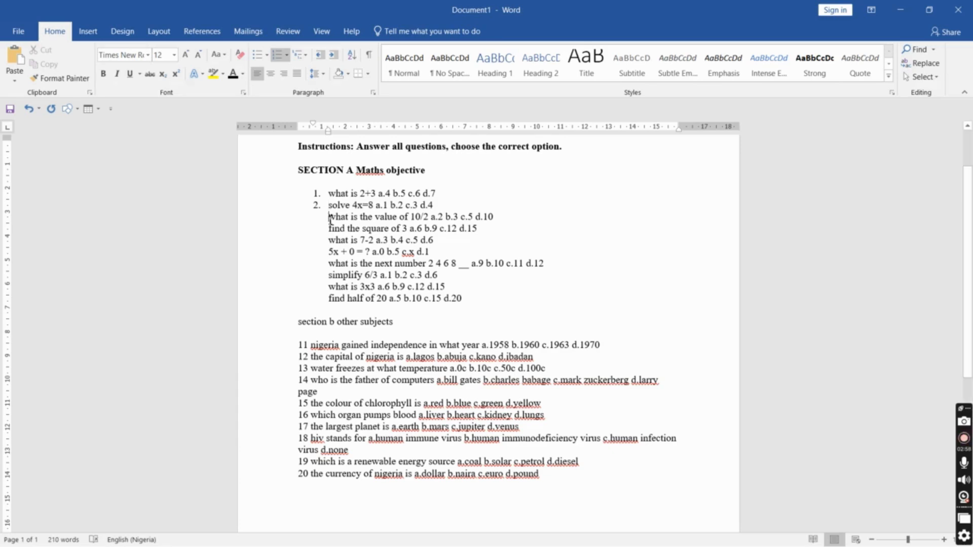
key("BackSpace")
key("Return")
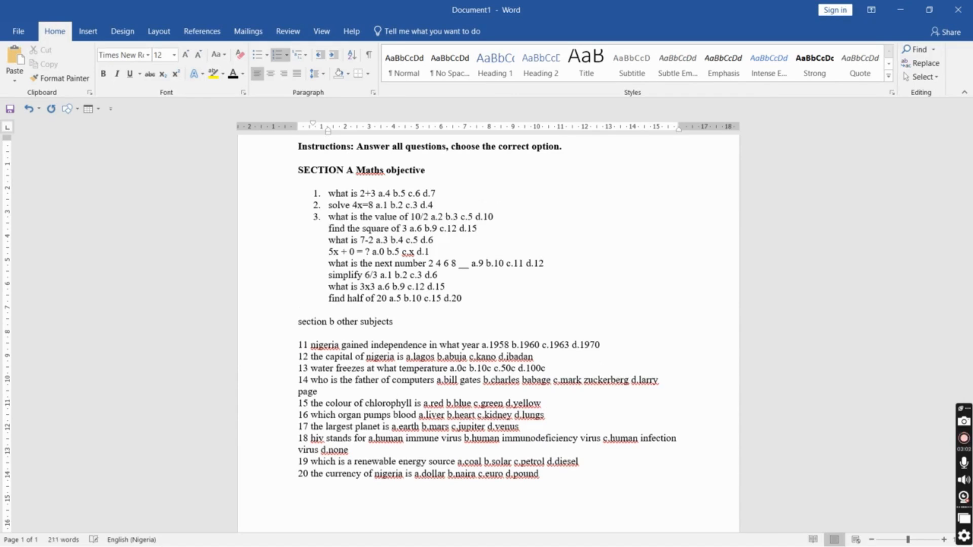
key("BackSpace")
key("Return")
key("BackSpace")
key("Return")
key("Down")
key("BackSpace")
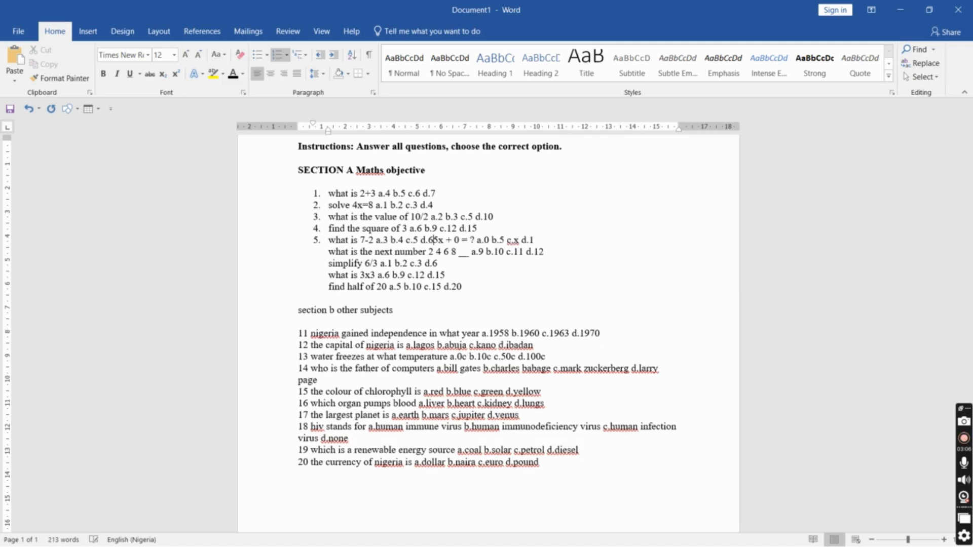
key("Return")
key("Down")
key("BackSpace")
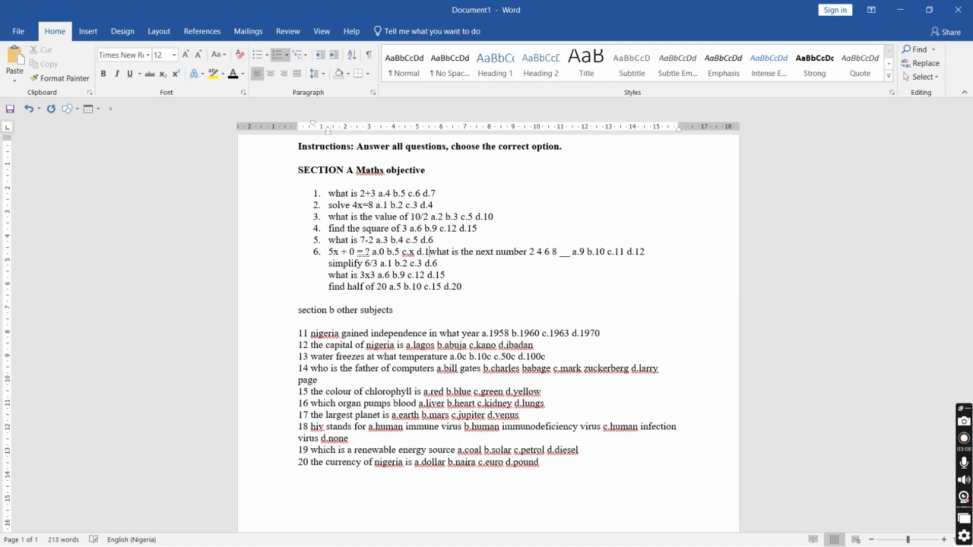
key("Return")
key("Down")
key("BackSpace")
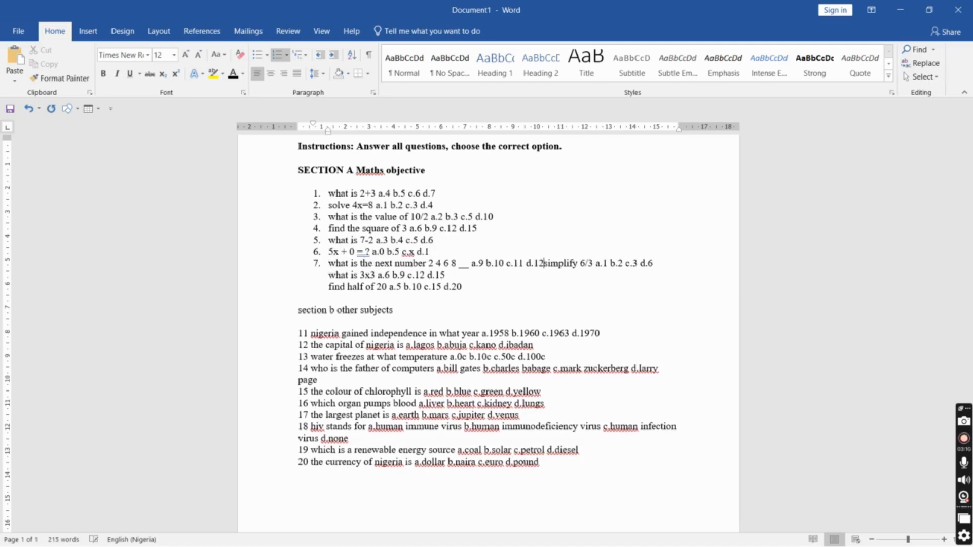
key("Return")
key("BackSpace")
key("Return")
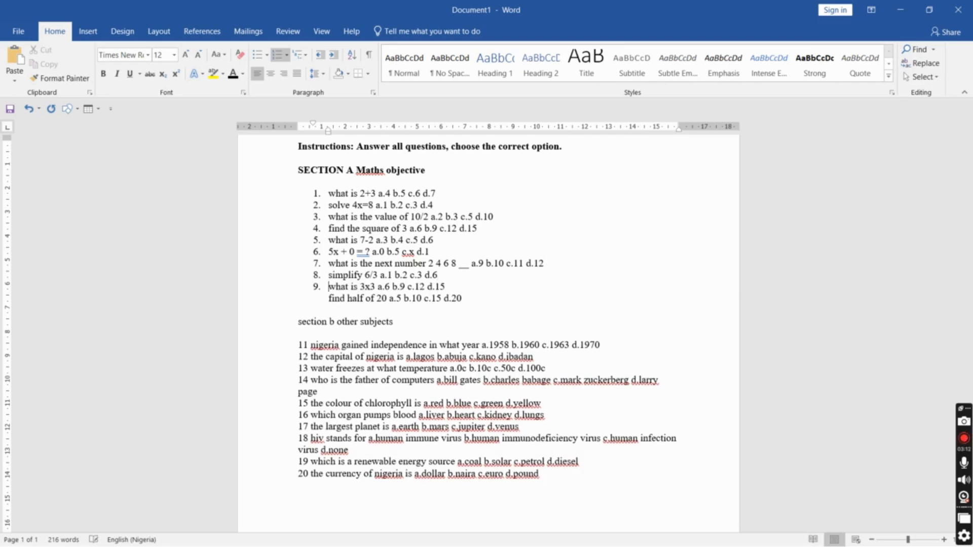
key("BackSpace")
key("Return")
left_click_drag(329, 191, 390, 232)
left_click(380, 251)
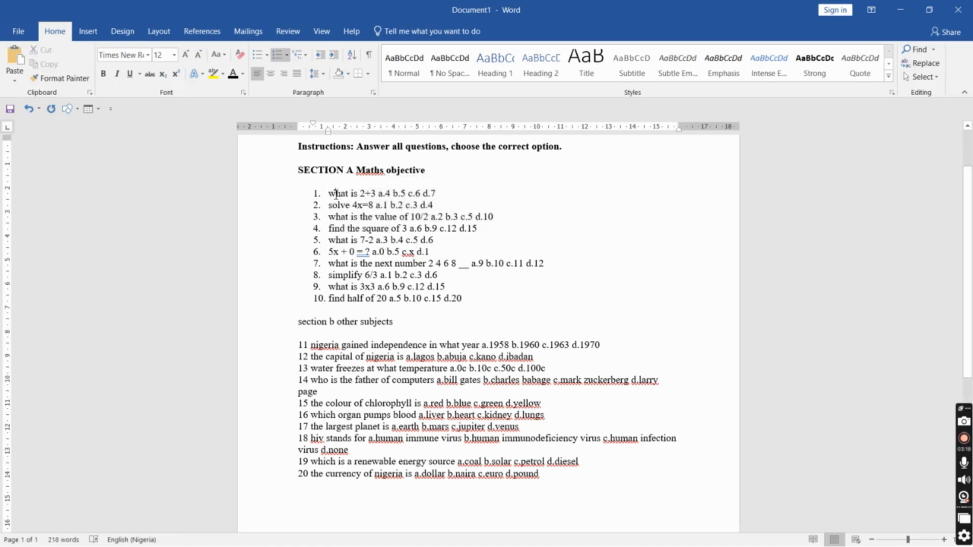
Capitalize 'What' in question 1 and replace its '2+3' with an inserted equation
key("BackSpace")
type("W")
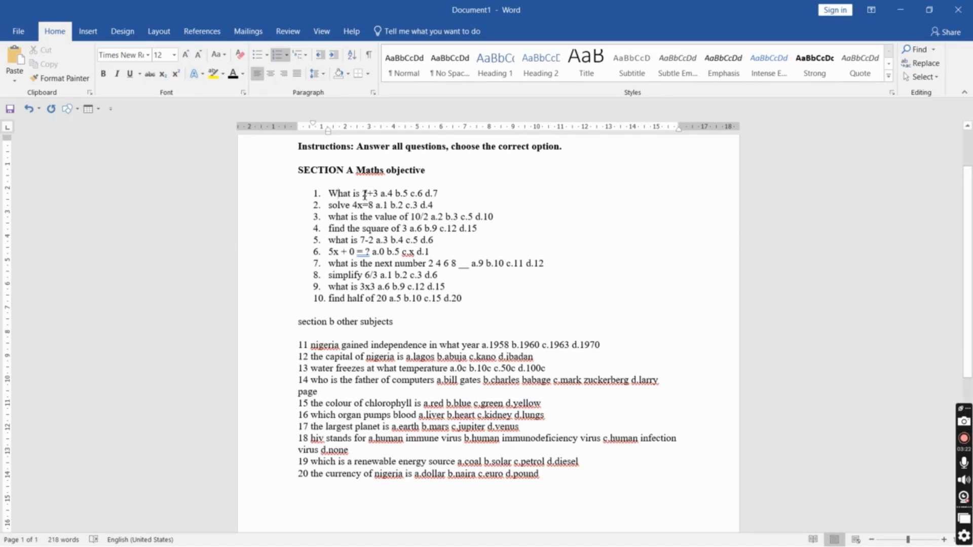
left_click(411, 193)
left_click(363, 193)
key("shift+Right")
key("shift+Right")
key("shift+Right")
key("shift+Right")
left_click(383, 193)
left_click(92, 30)
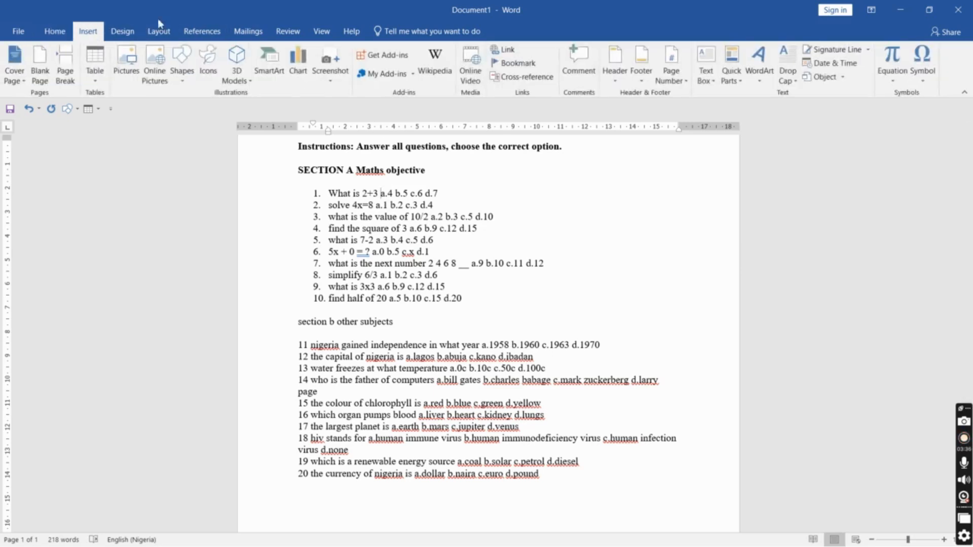
left_click(893, 60)
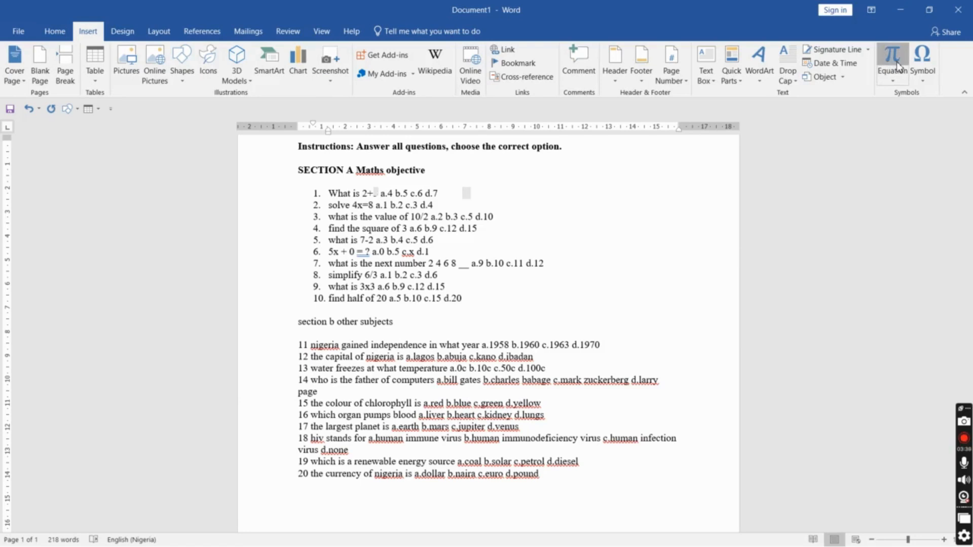
left_click(364, 199)
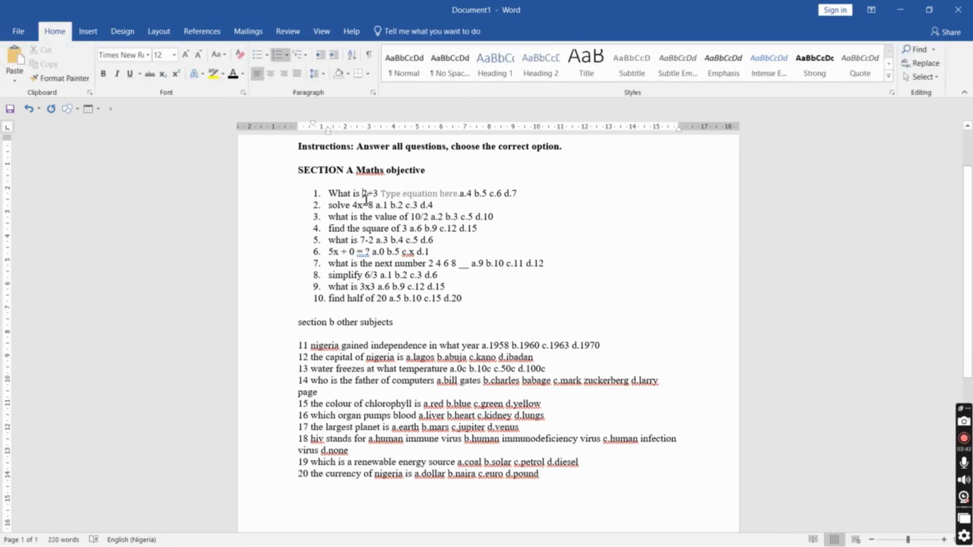
key("shift+Right")
key("shift+Right")
key("shift+Right")
key("ctrl+c")
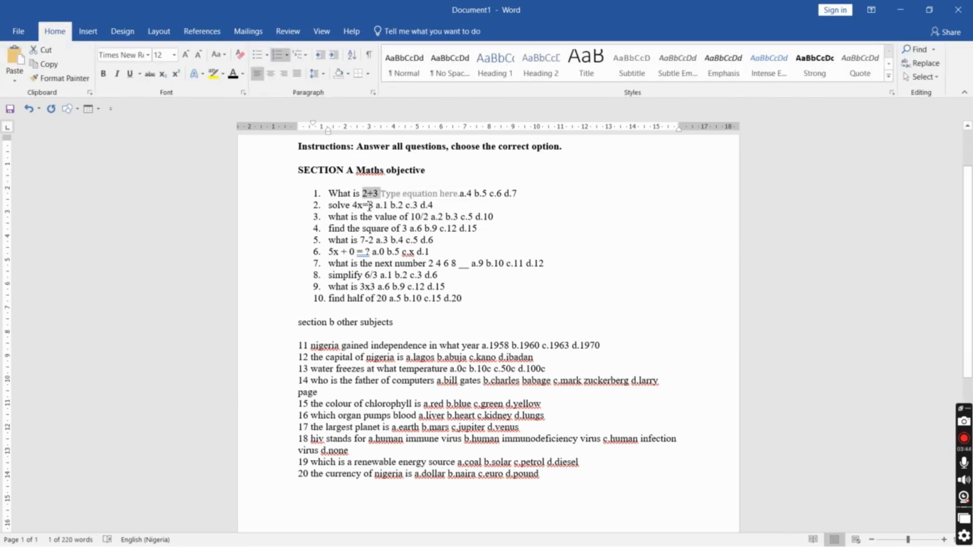
key("Delete")
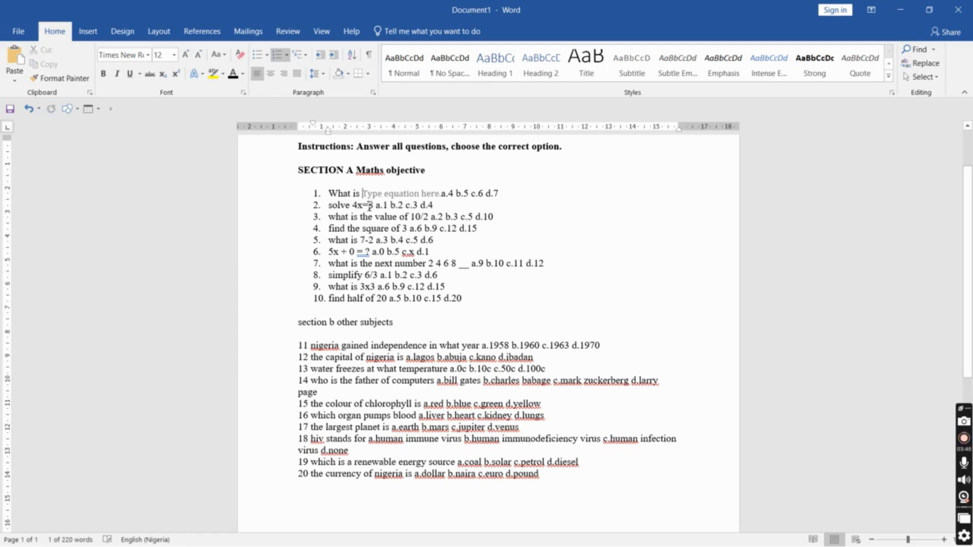
left_click(381, 196)
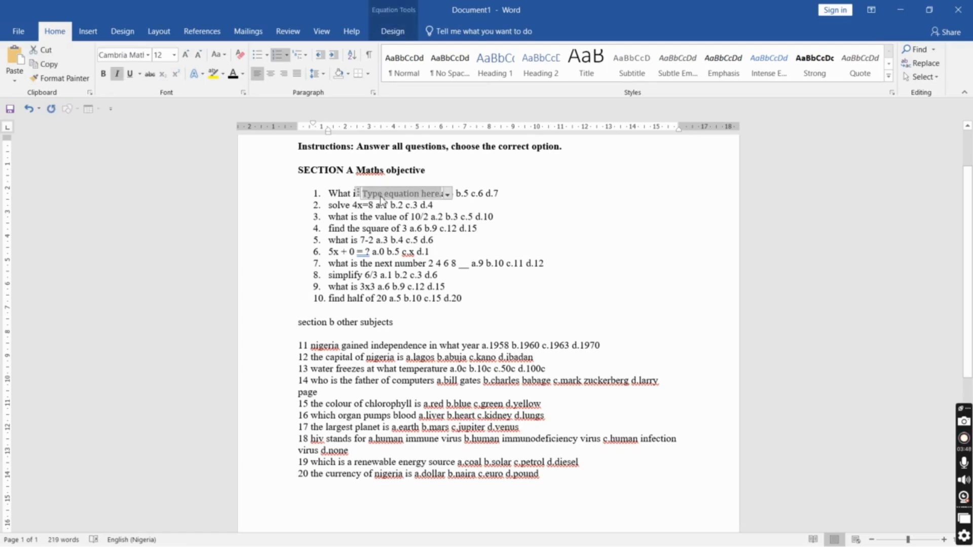
key("ctrl+v")
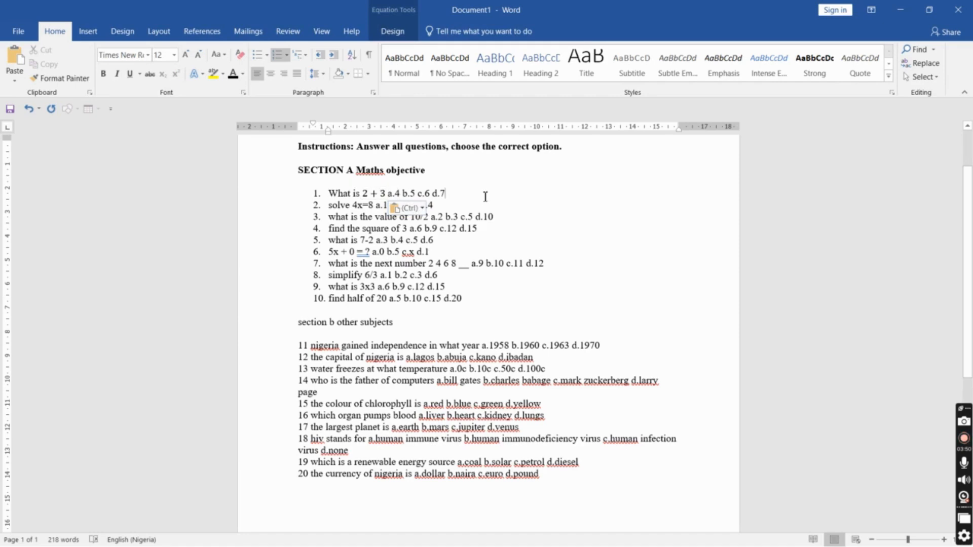
left_click(485, 195)
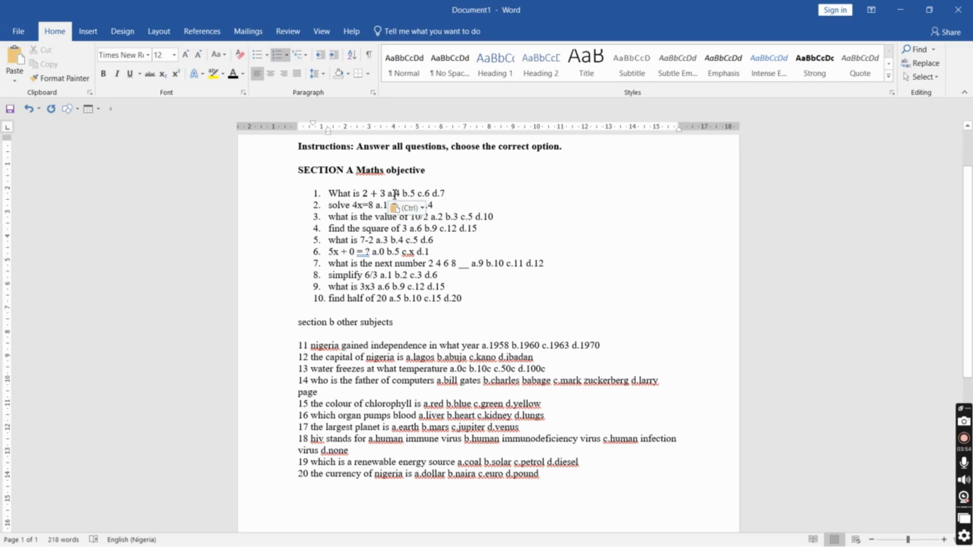
Rewrite question 1's answer options as (a) 4 (b) 5 (c) 6 (d) 7
left_click(393, 193)
key("BackSpace")
key("BackSpace")
type("()")
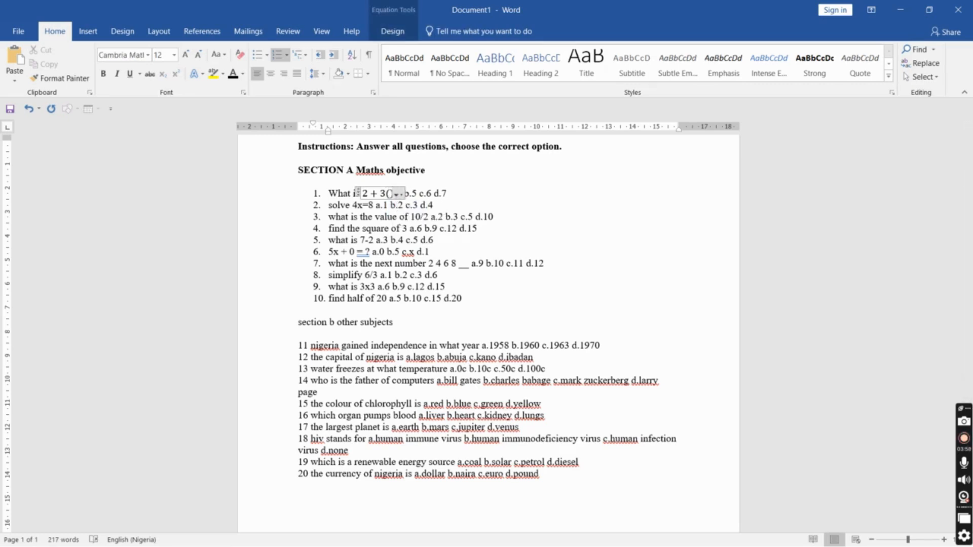
key("BackSpace")
key("BackSpace")
key("Right")
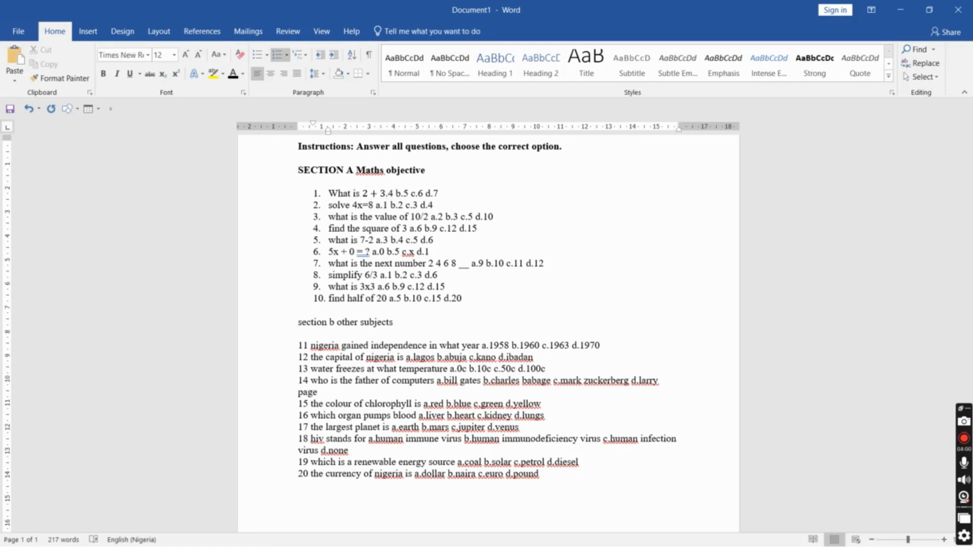
type("()")
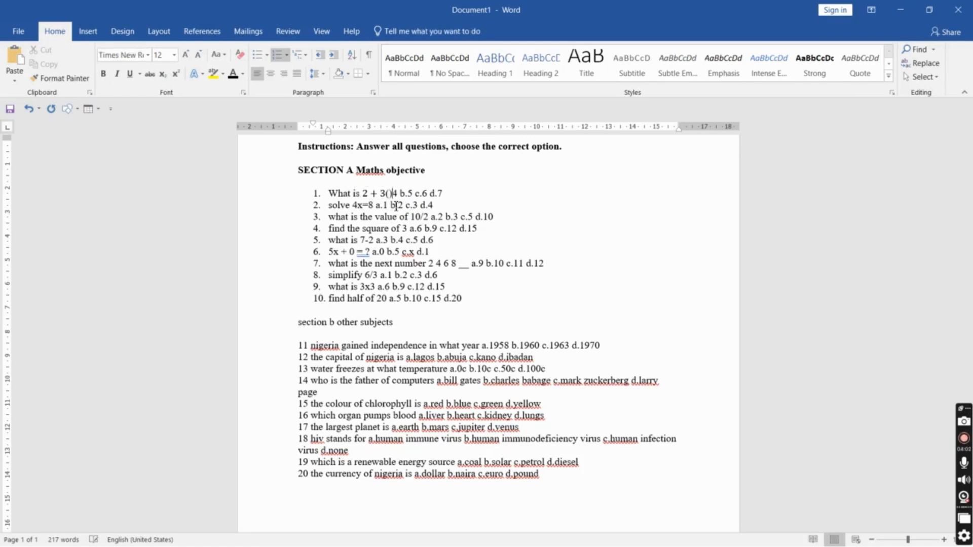
left_click(388, 193)
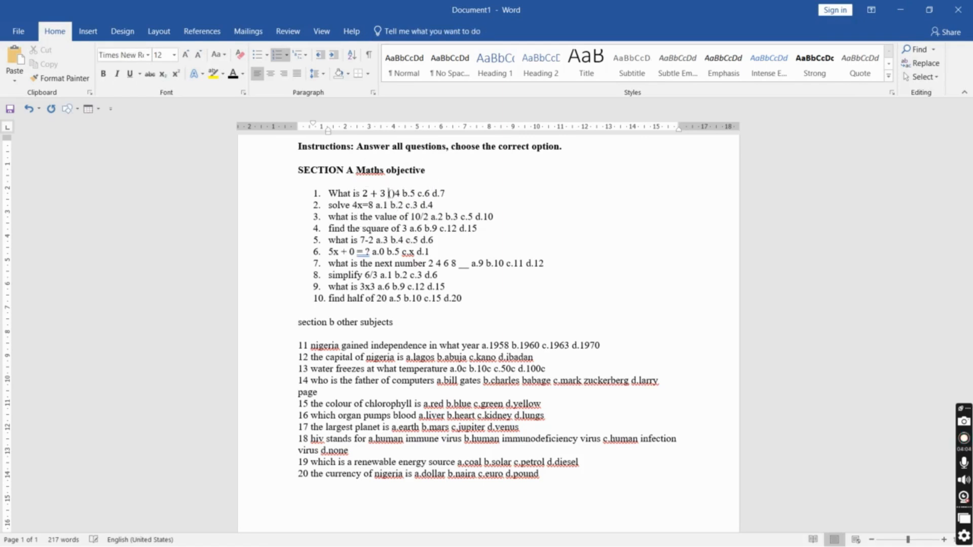
type("a")
key("Left")
key("BackSpace")
key("BackSpace")
type("()")
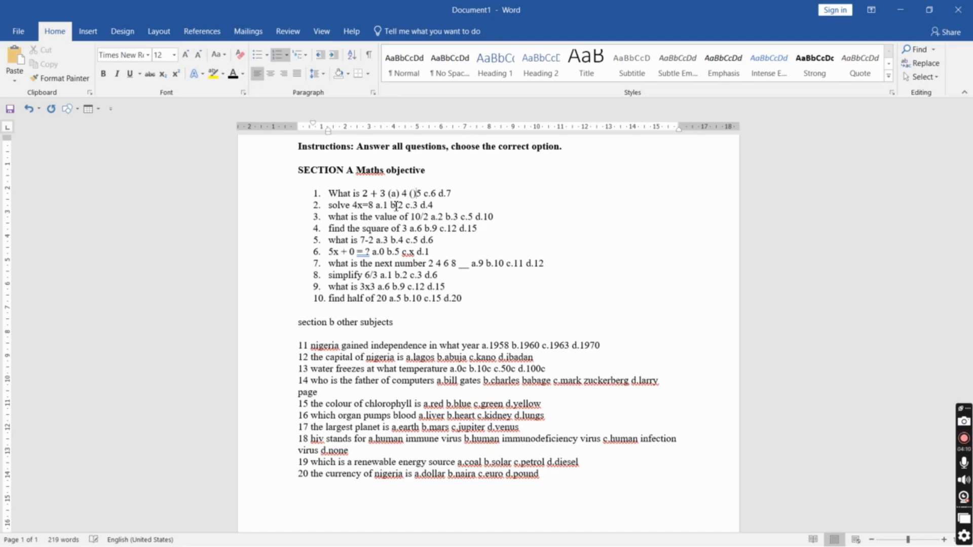
type("b")
key("Right")
key("Right")
key("Right")
key("BackSpace")
key("Delete")
type("()c")
key("Right")
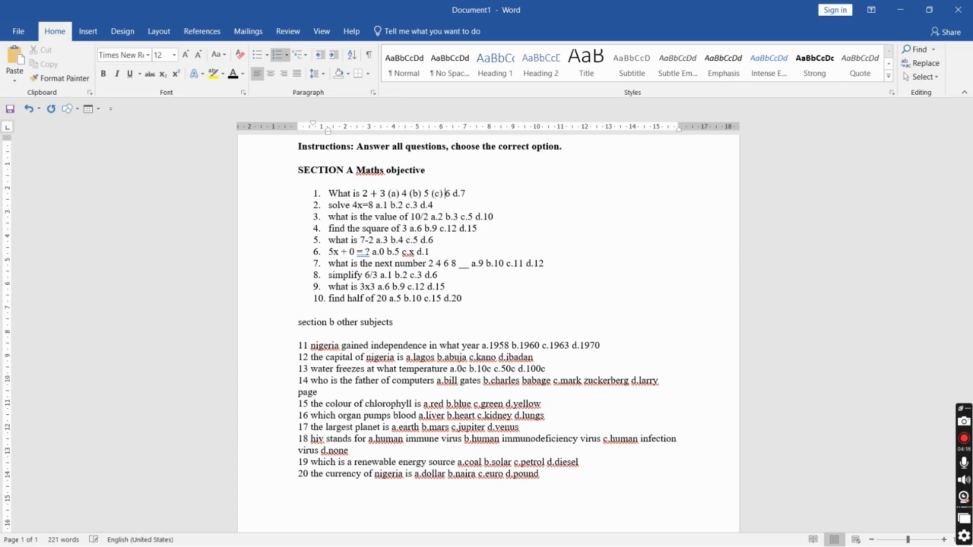
key("BackSpace")
key("BackSpace")
type("()d")
key("Right")
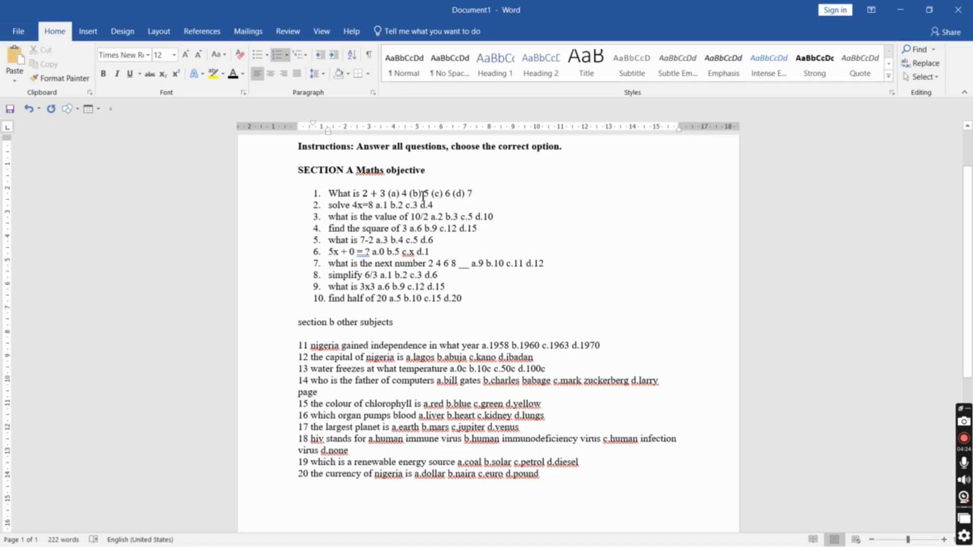
Copy question 1's answer options (a) 4 (b) 5 (c) 6 (d) 7 and paste them after '4x=8' in question 2
left_click_drag(391, 193, 470, 198)
key("ctrl+c")
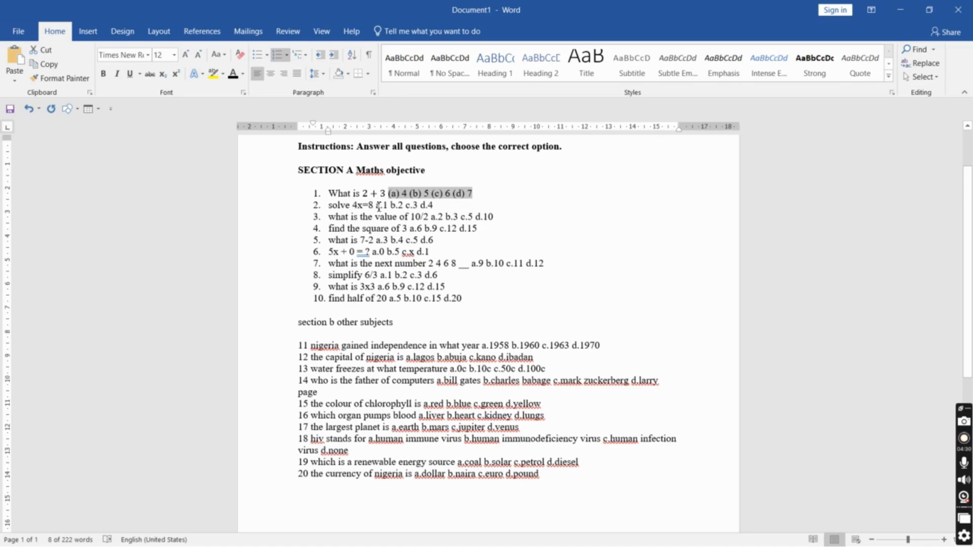
left_click(378, 204)
key("ctrl+v")
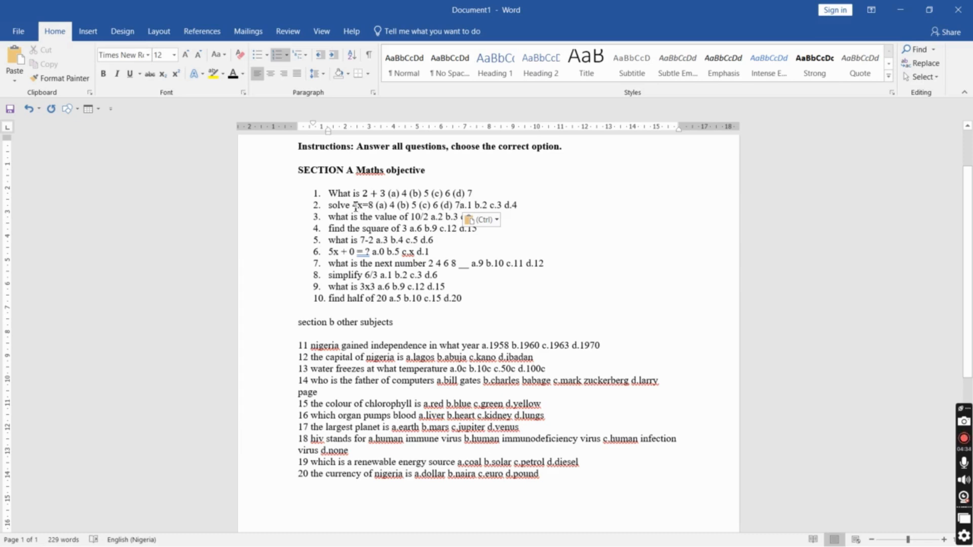
Capitalize 'Solve' at the start of question 2
left_click(334, 205)
key("BackSpace")
type("S")
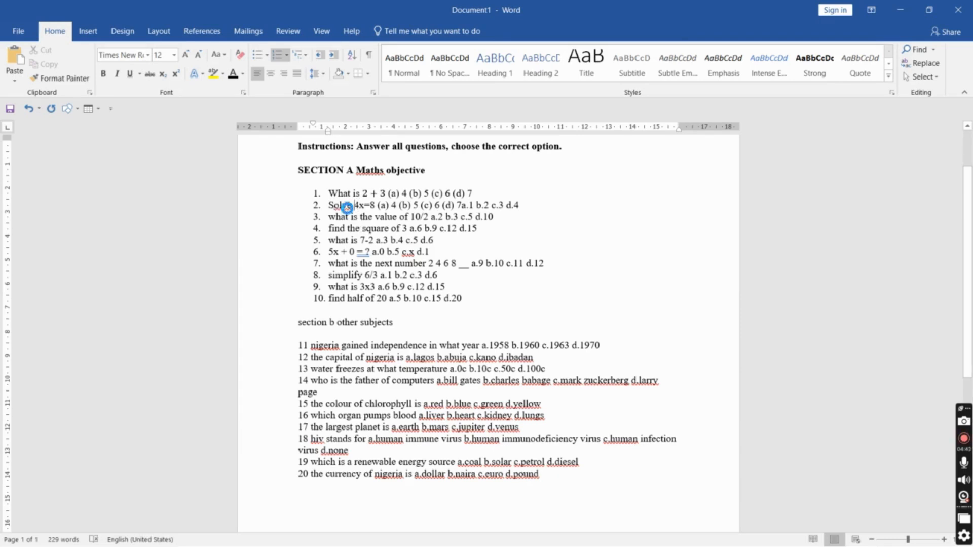
Use Find and Replace to replace all occurrences of 'Solve' with 'Solve', then close the dialog
key("ctrl+h")
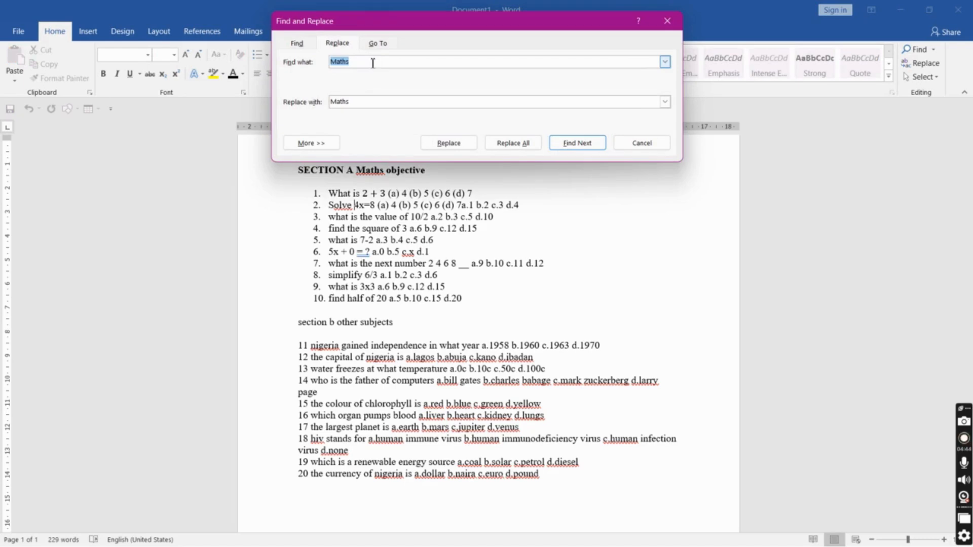
type("Solve")
left_click(373, 102)
double_click(370, 102)
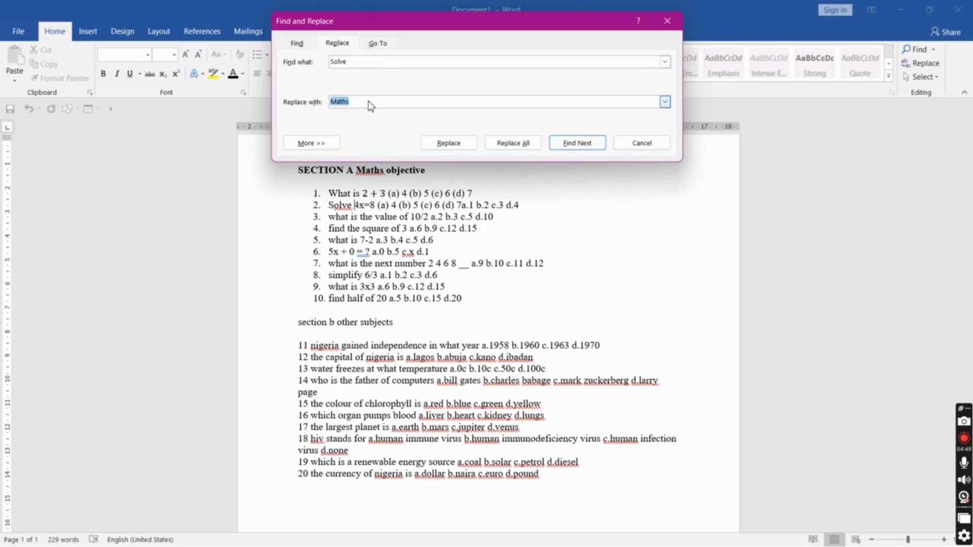
type("Solve")
left_click(512, 143)
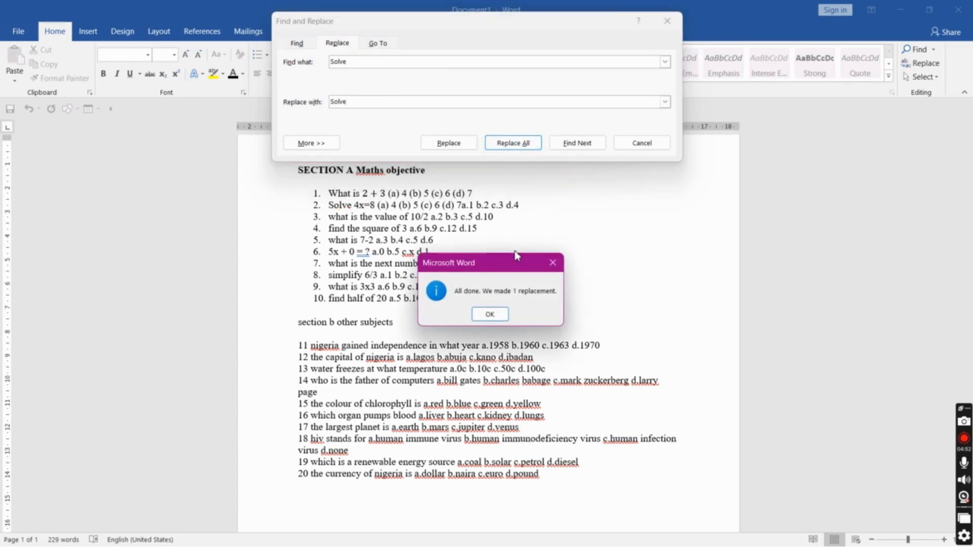
left_click(488, 314)
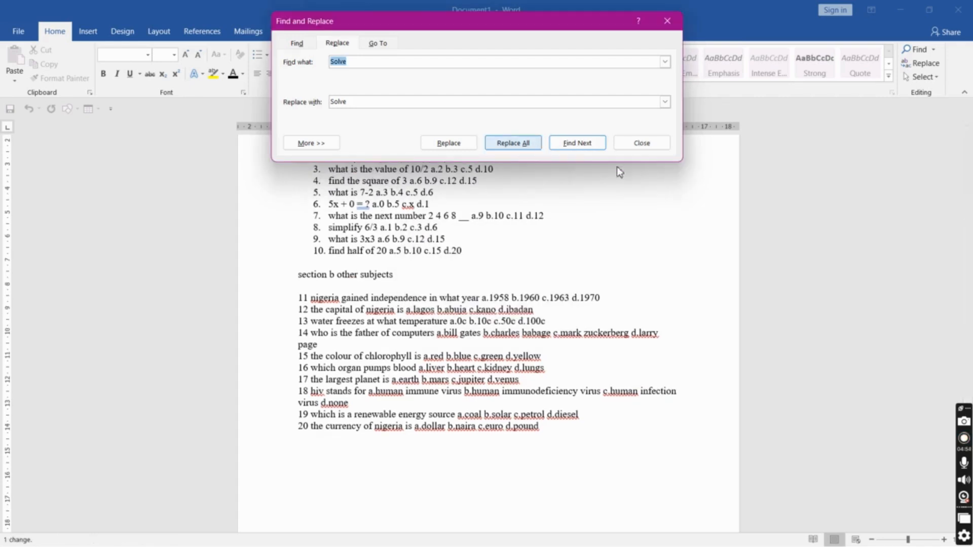
left_click(642, 143)
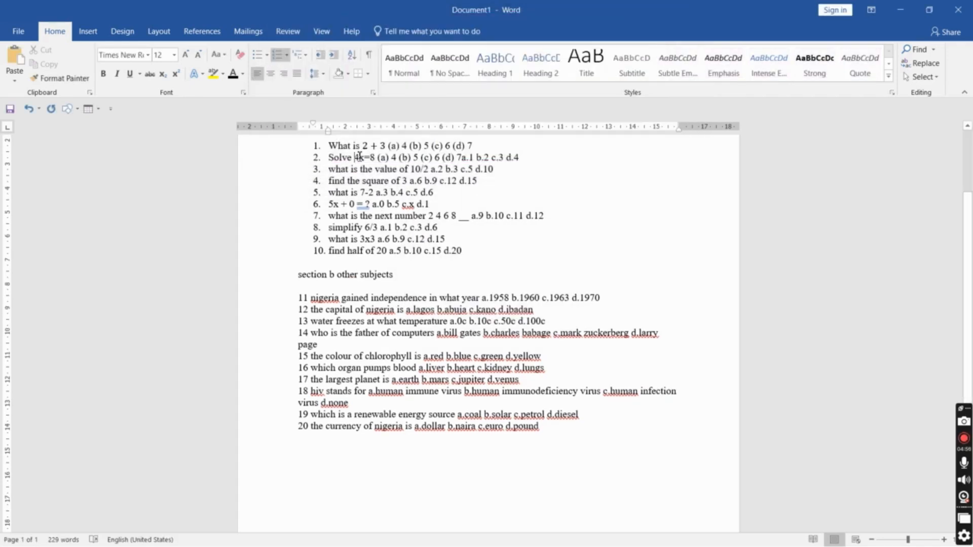
Convert '4x=8' in question 2 into an inline equation
left_click_drag(359, 157, 378, 157)
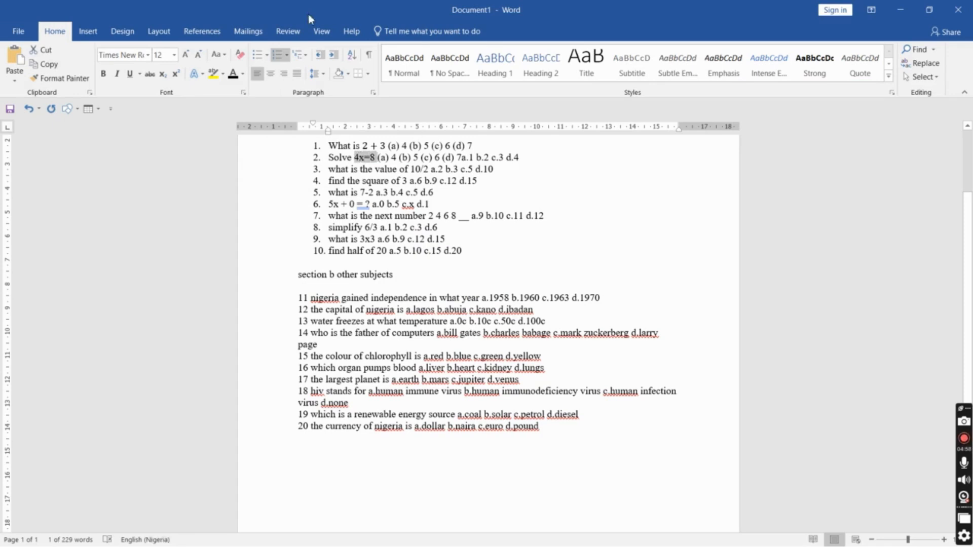
left_click(88, 32)
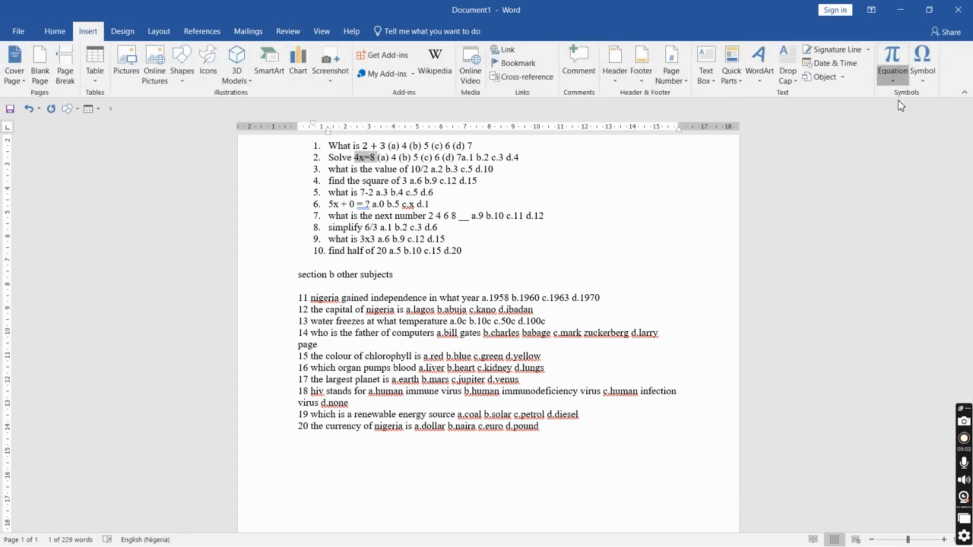
left_click(893, 81)
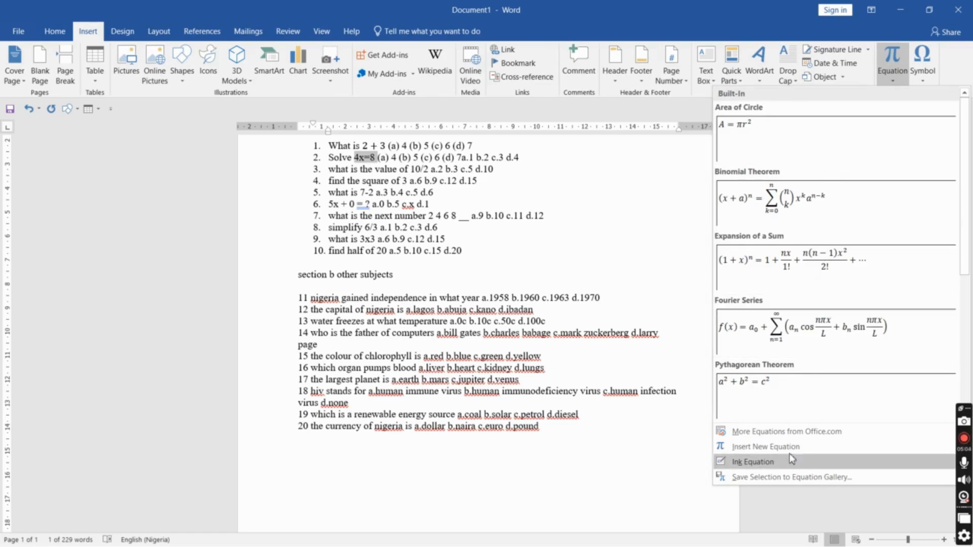
left_click(762, 449)
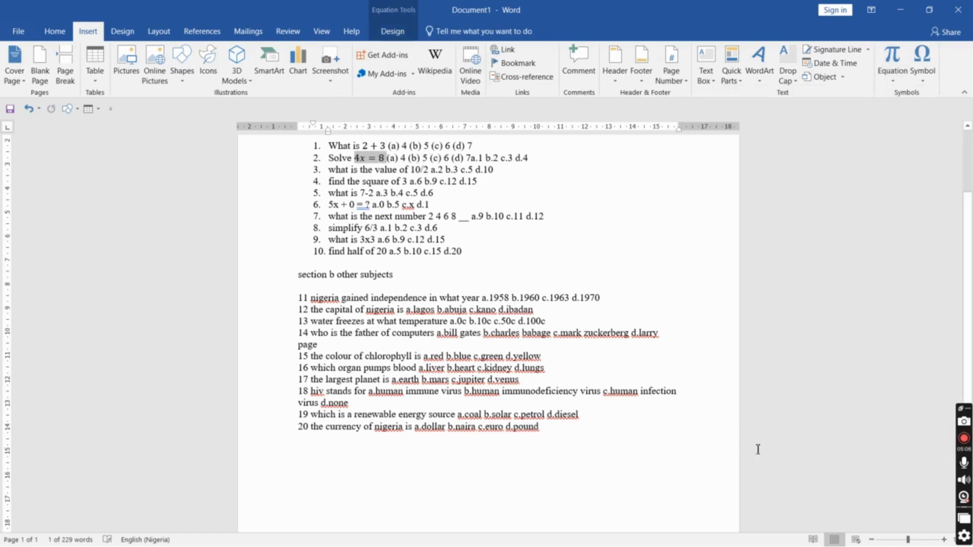
left_click(420, 159)
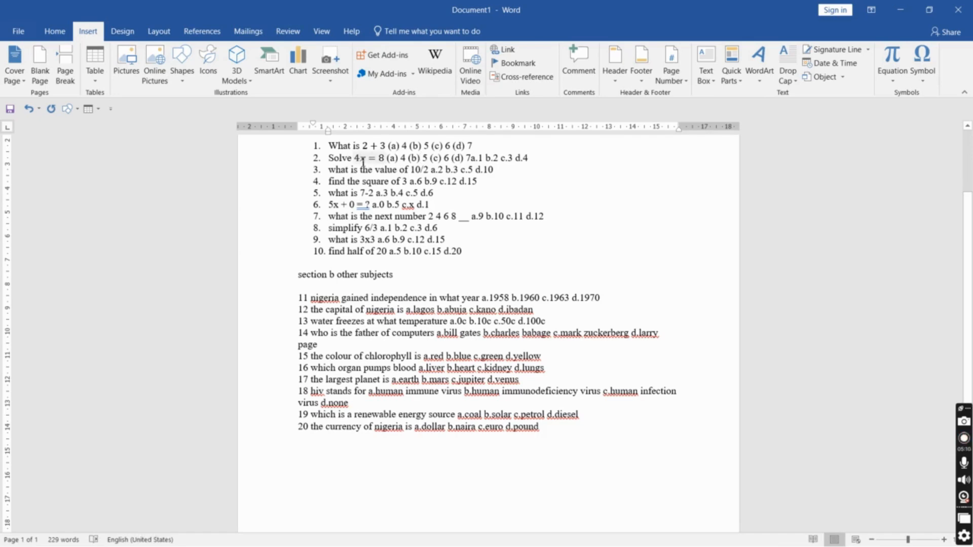
key("ctrl+z")
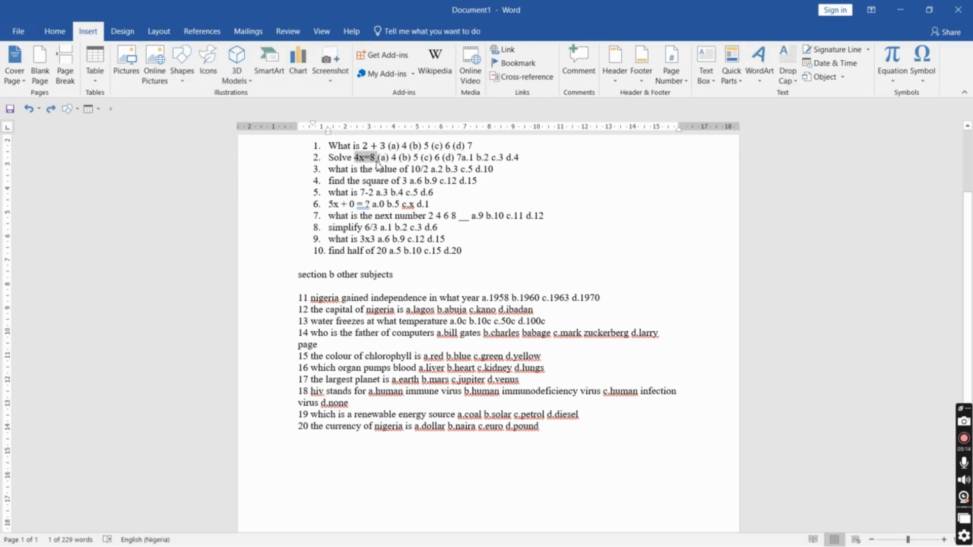
key("alt+equal")
left_click(379, 161)
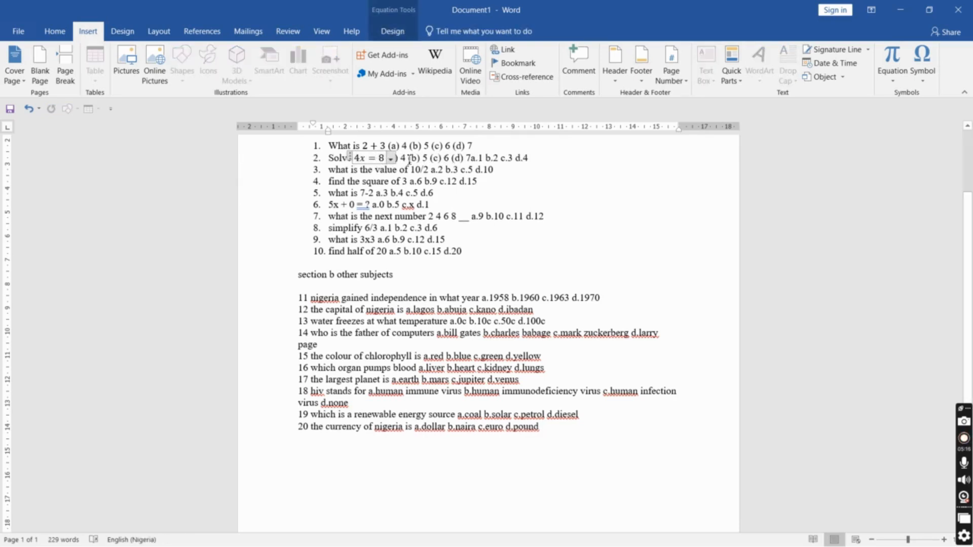
left_click(407, 159)
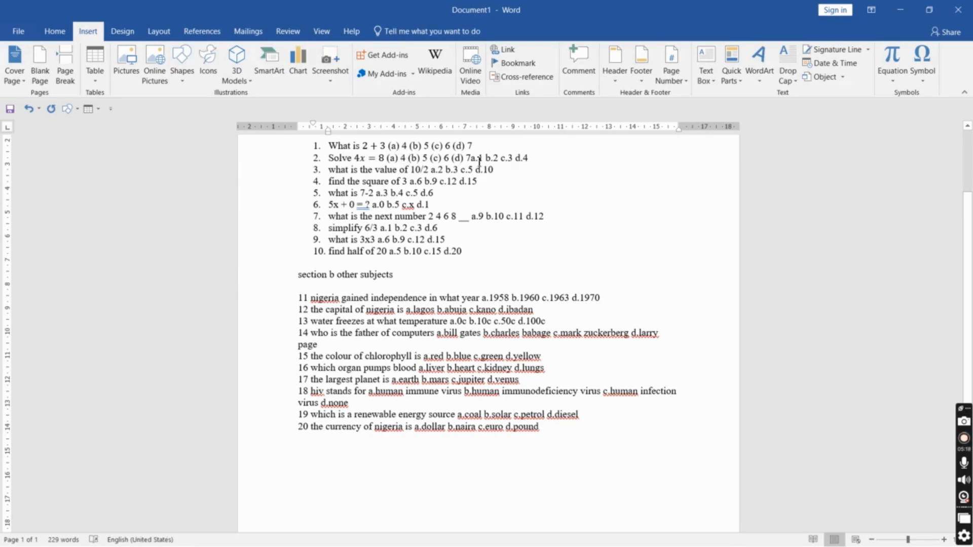
Rewrite question 2's answer options as (a) 1 (b) 2 (c) 3 (d) 4 and delete the old trailing options
key("BackSpace")
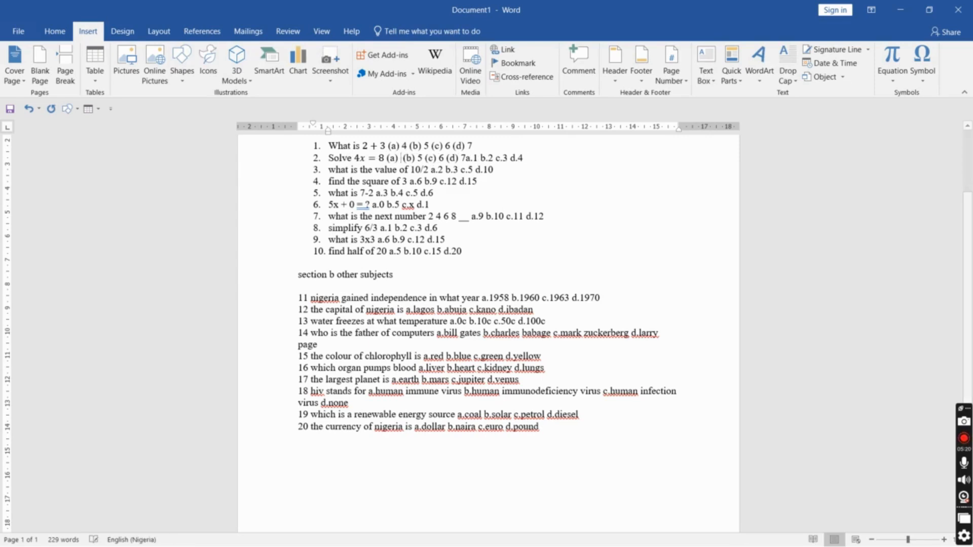
type("7")
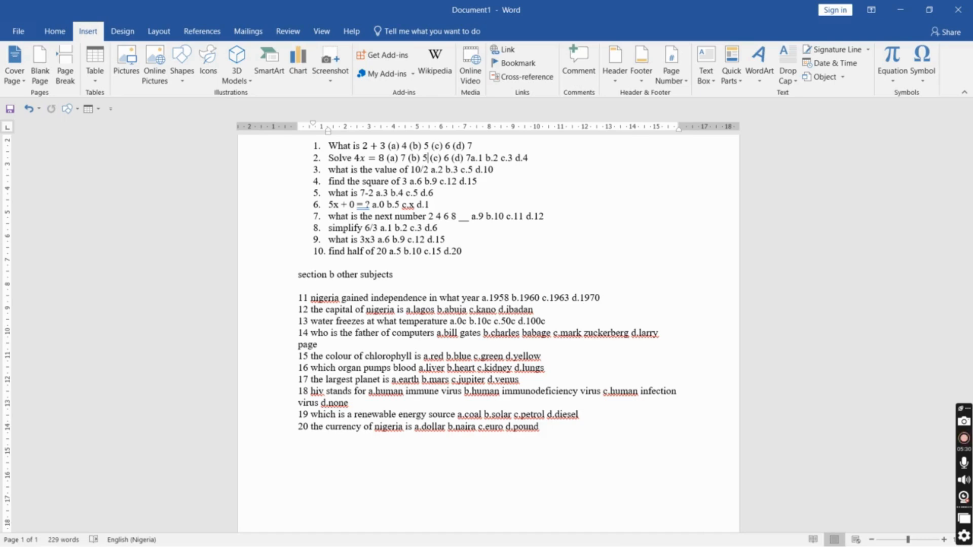
key("BackSpace")
type("1")
key("BackSpace")
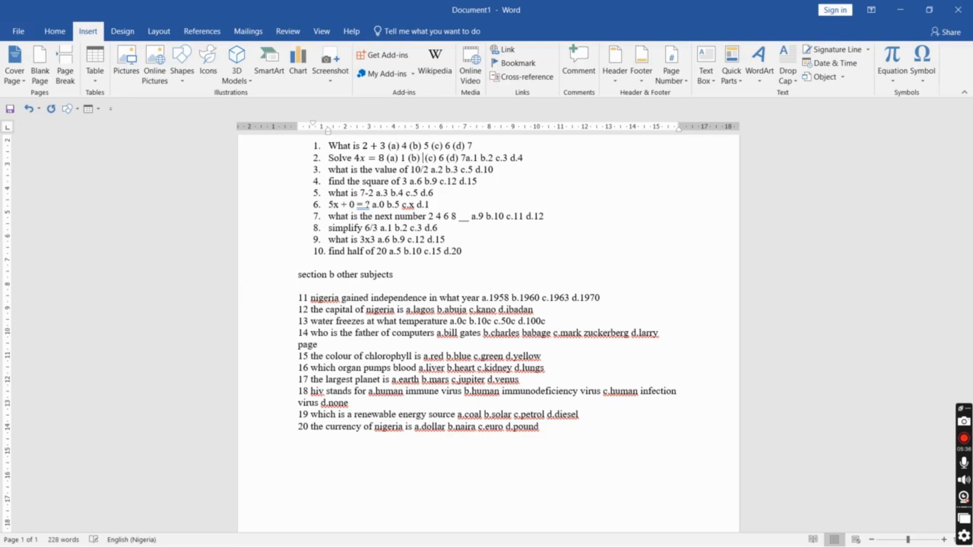
type("2")
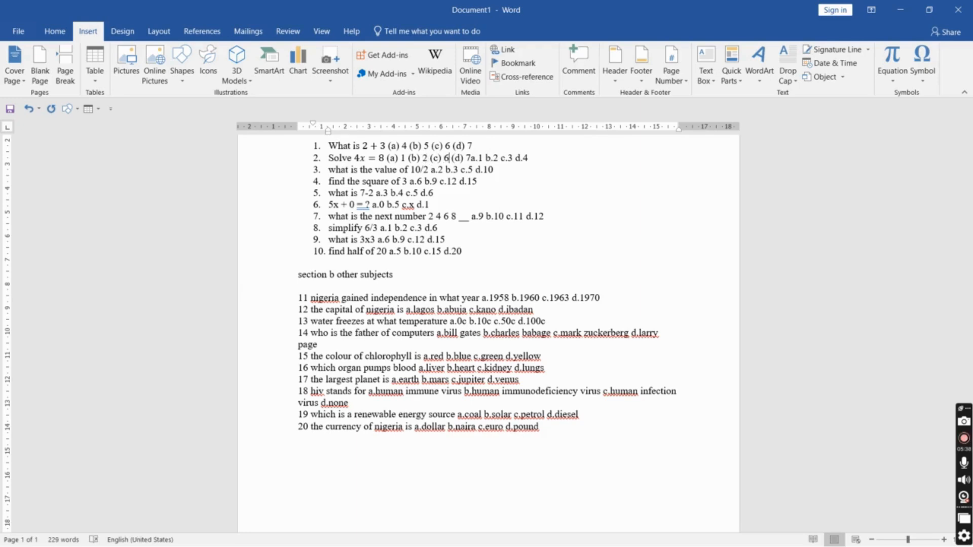
key("BackSpace")
type("3")
key("BackSpace")
type("4")
key("shift+End")
key("Delete")
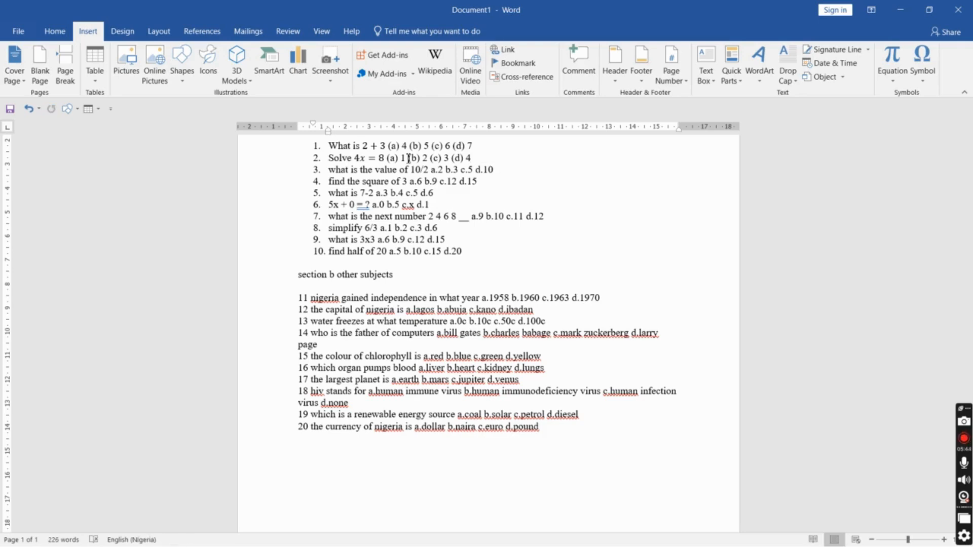
Paste the copied answer options (a) 4 (b) 5 (c) 6 (d) 7 after '10/2' in question 3
key("shift+Left")
key("shift+Left")
key("shift+Left")
key("shift+Left")
key("shift+Left")
key("shift+Left")
key("shift+Left")
key("shift+Left")
key("shift+Left")
key("shift+Left")
key("shift+Left")
key("shift+Left")
key("shift+Left")
key("shift+Left")
key("shift+Left")
key("shift+Left")
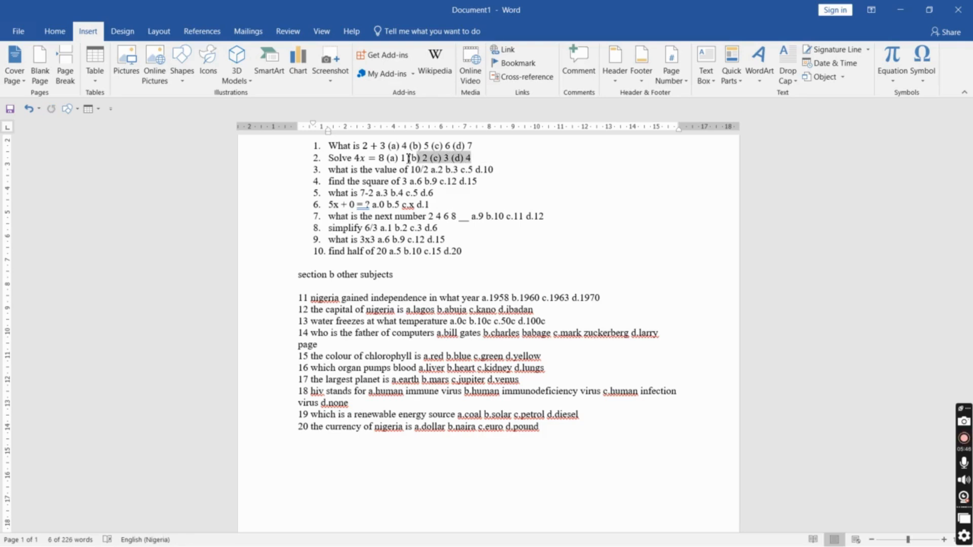
key("Right")
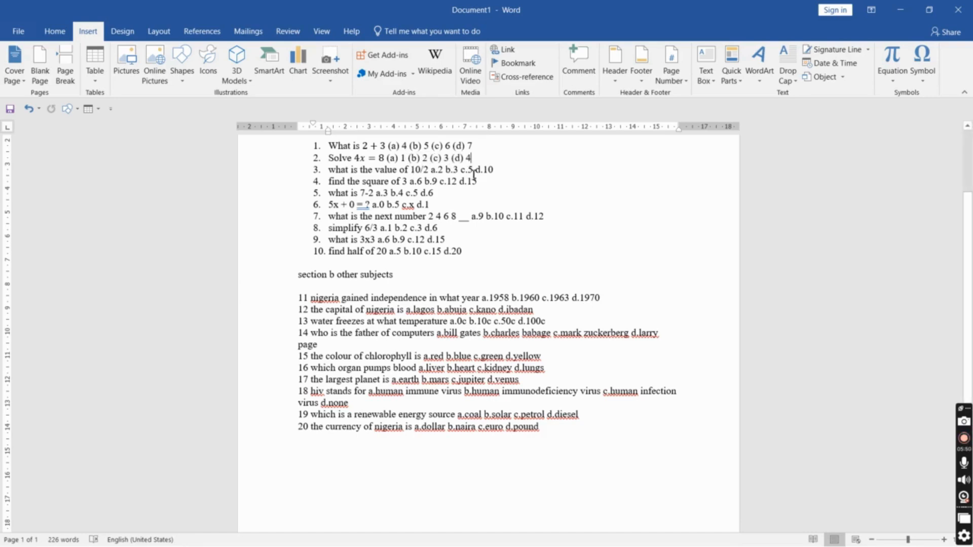
left_click(432, 170)
key("ctrl+v")
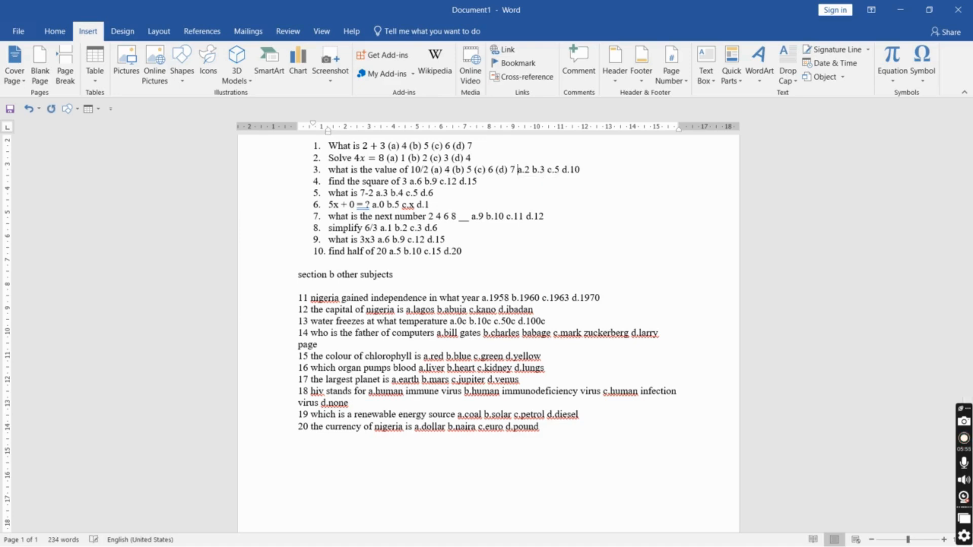
Convert '10/2' in question 3 into an equation displayed as a stacked fraction
double_click(414, 172)
key("shift+Right")
key("shift+Right")
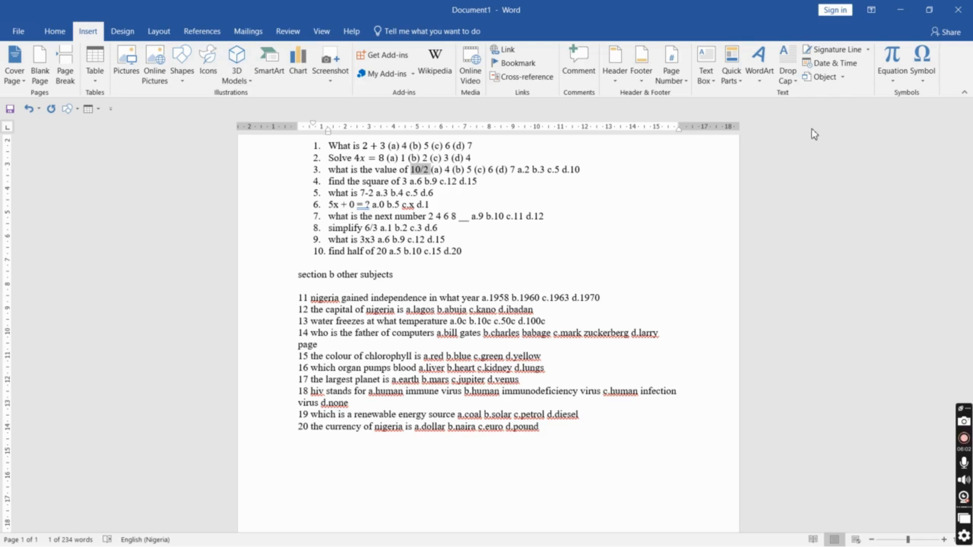
left_click(890, 64)
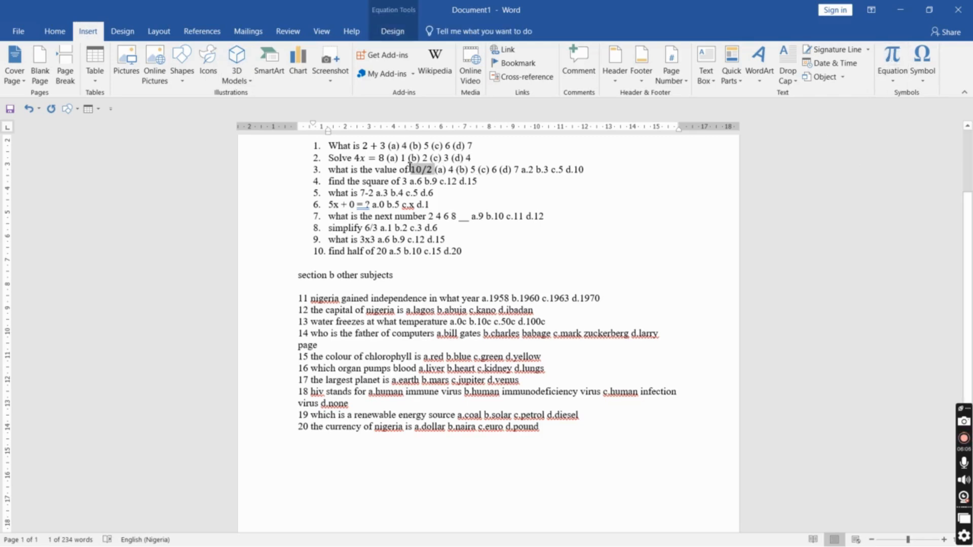
key("Right")
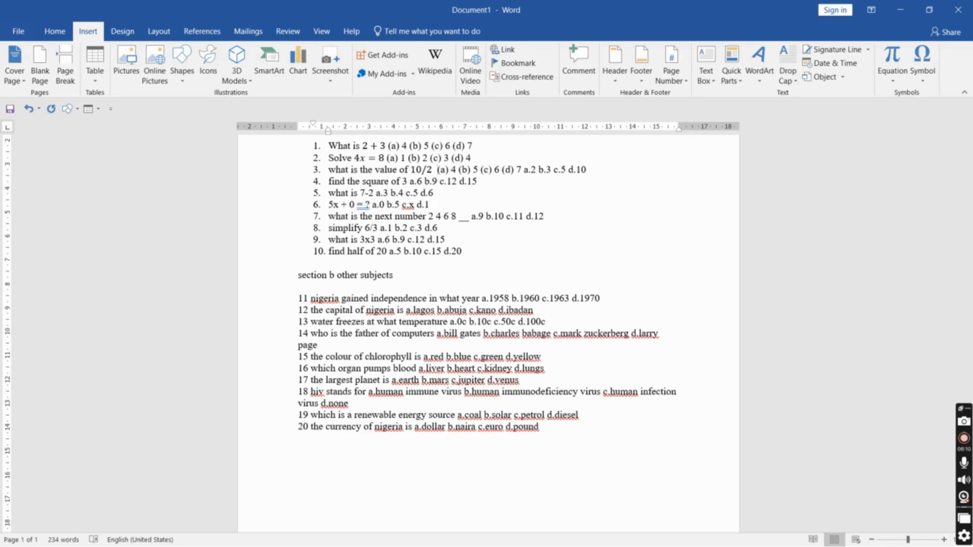
key("BackSpace")
key("Left")
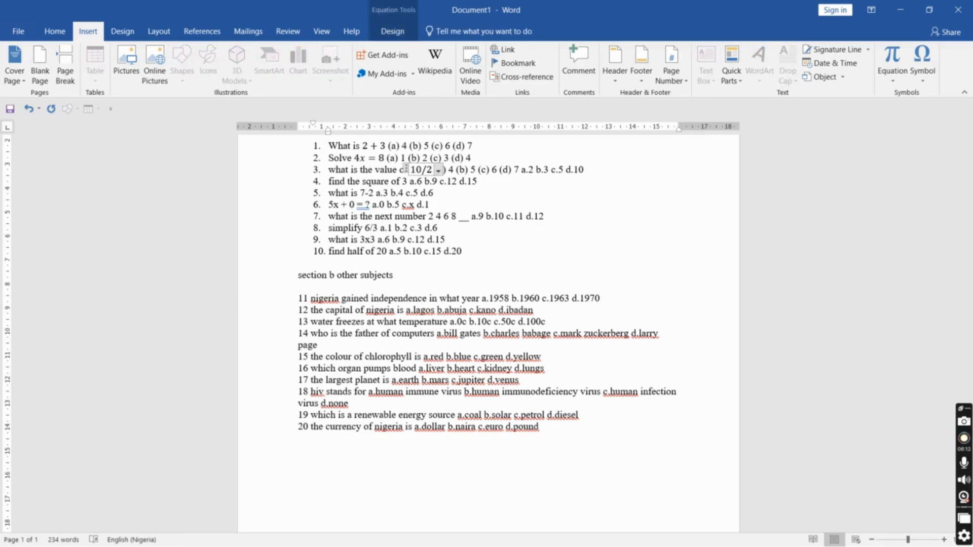
key("space")
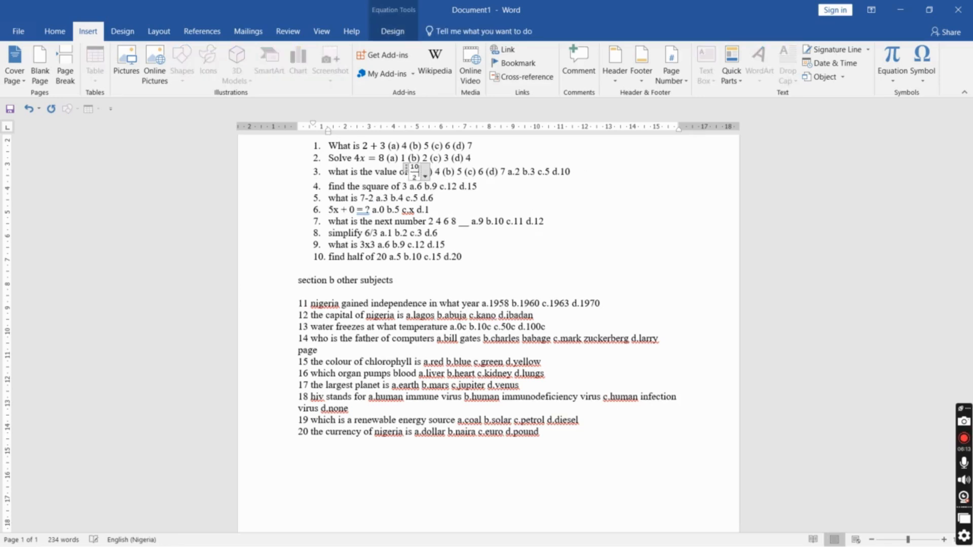
left_click(473, 172)
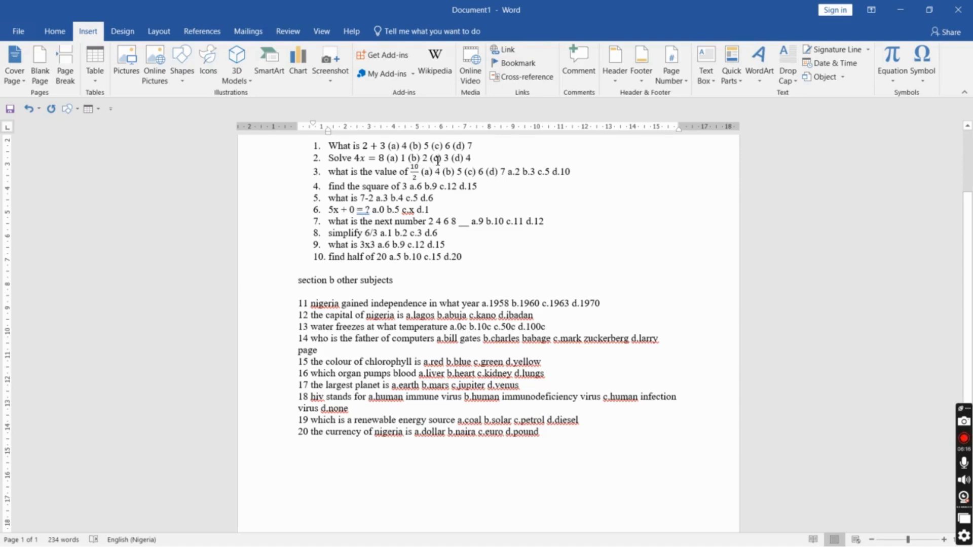
left_click(422, 172)
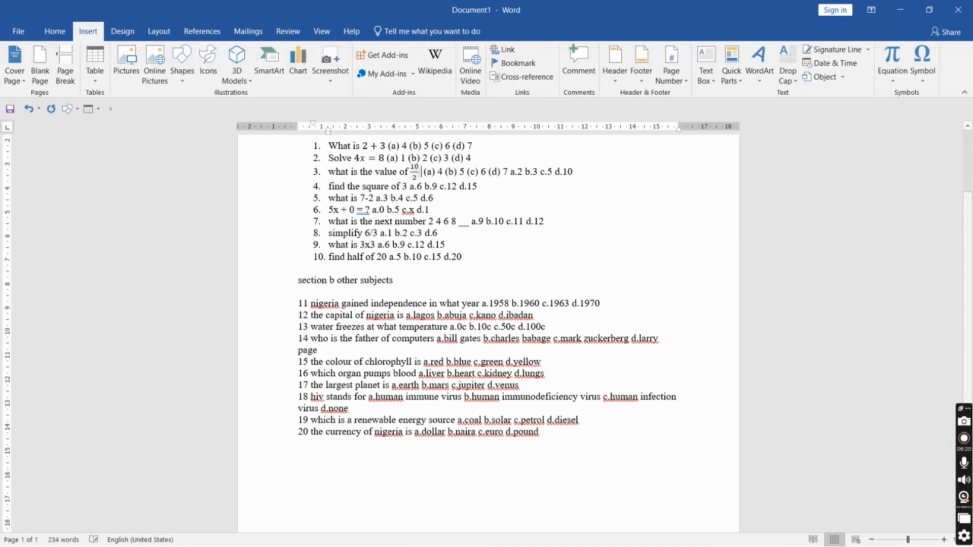
left_click(419, 173)
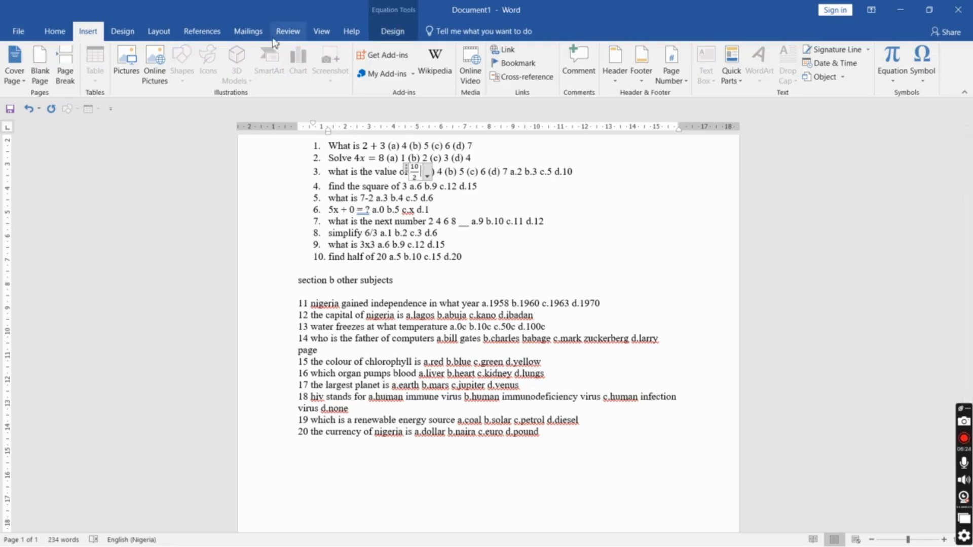
left_click(392, 32)
left_click(555, 55)
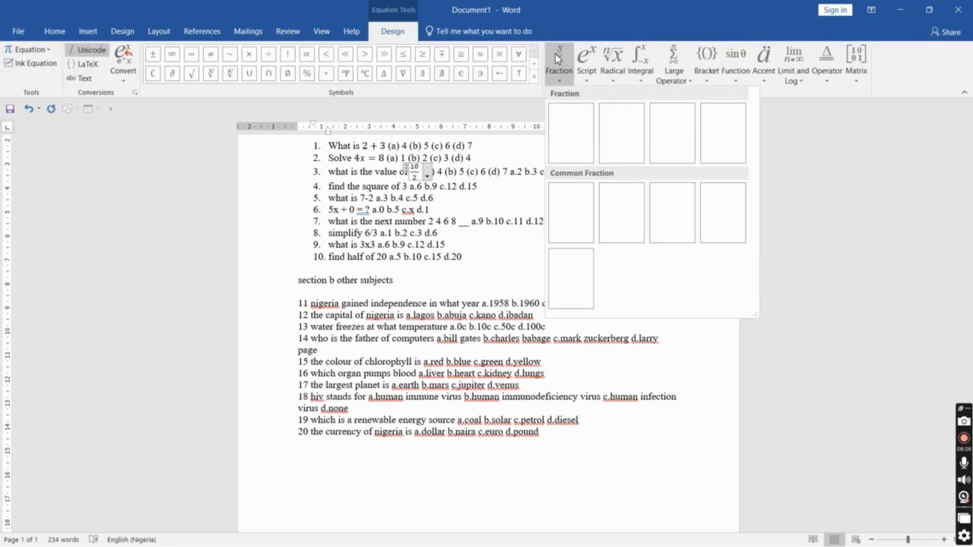
left_click(571, 133)
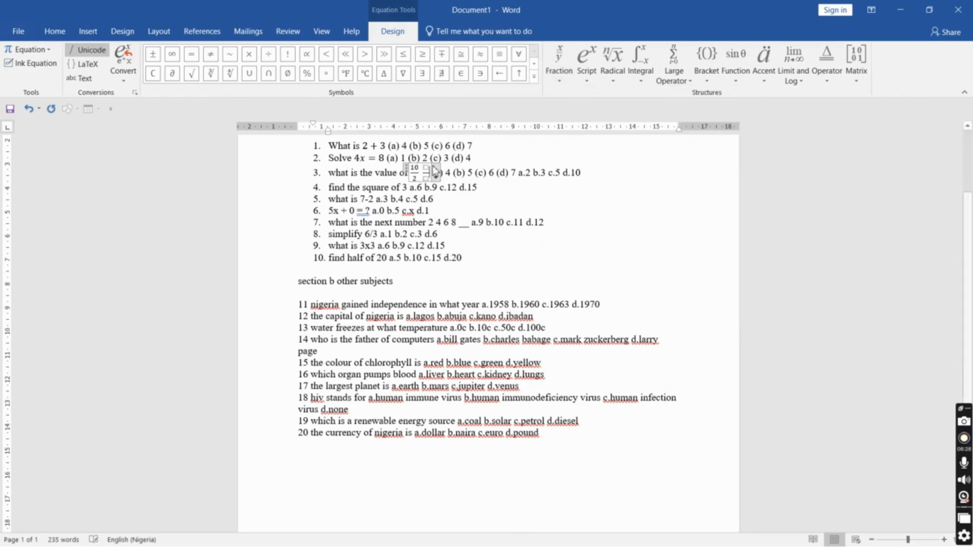
type("2 ")
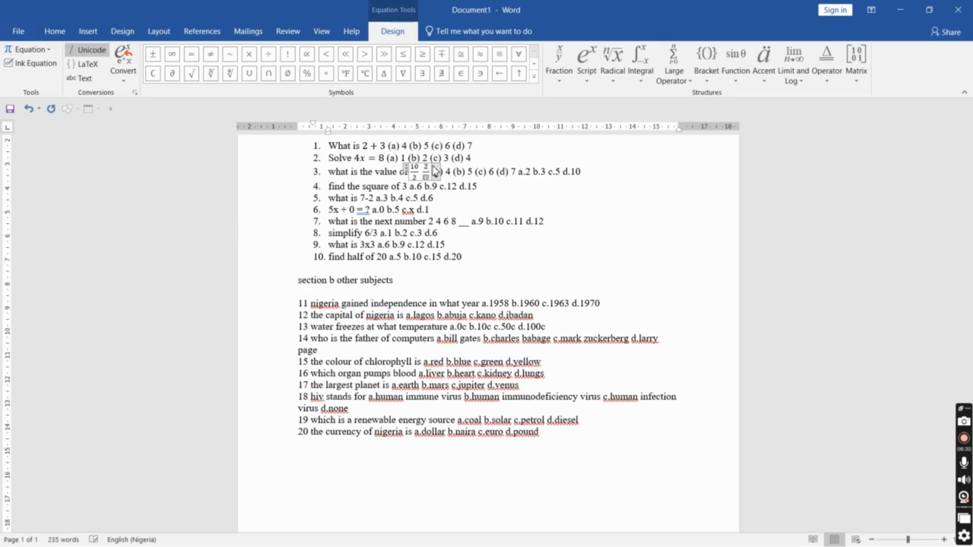
type("3")
key("BackSpace")
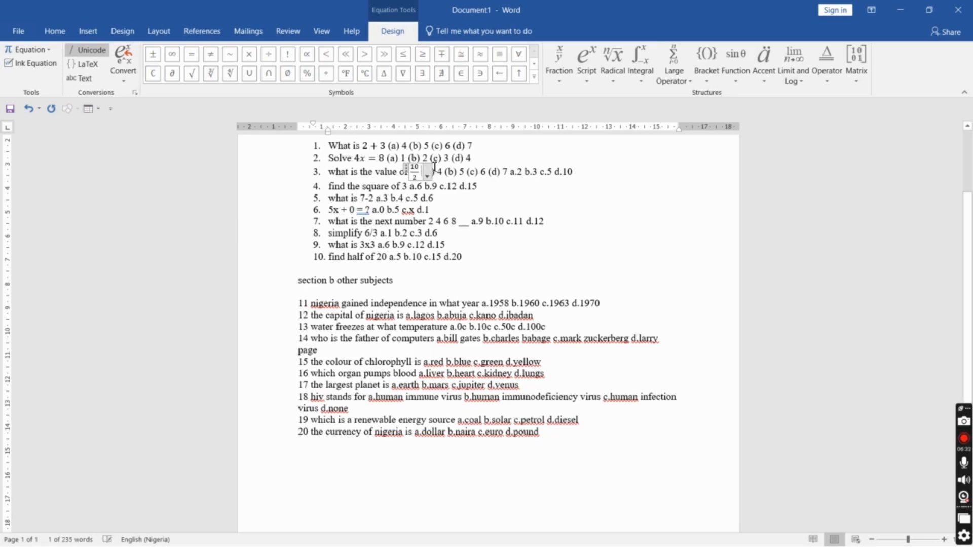
Rewrite question 3's answer options as (a) 2 (b) 3 (c) 5 (d) 10
key("Right")
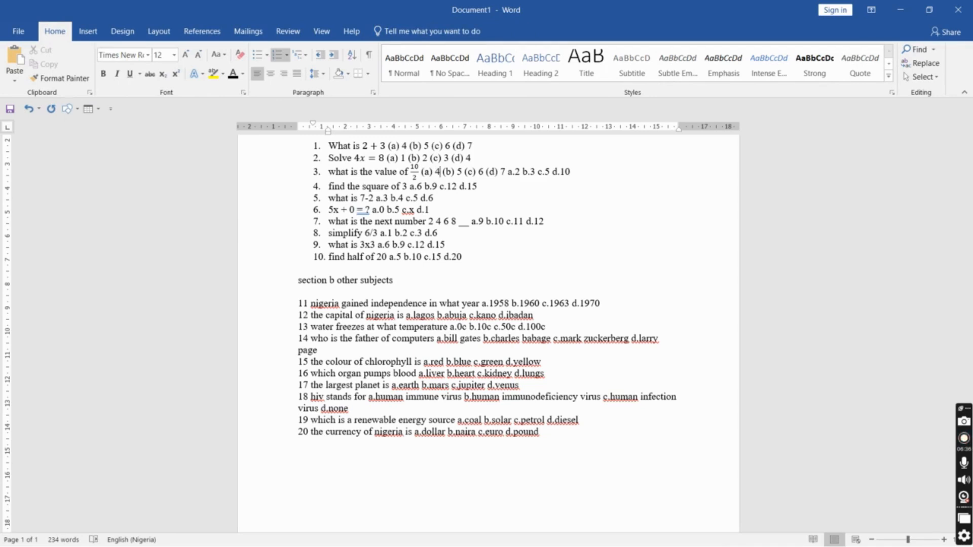
key("BackSpace")
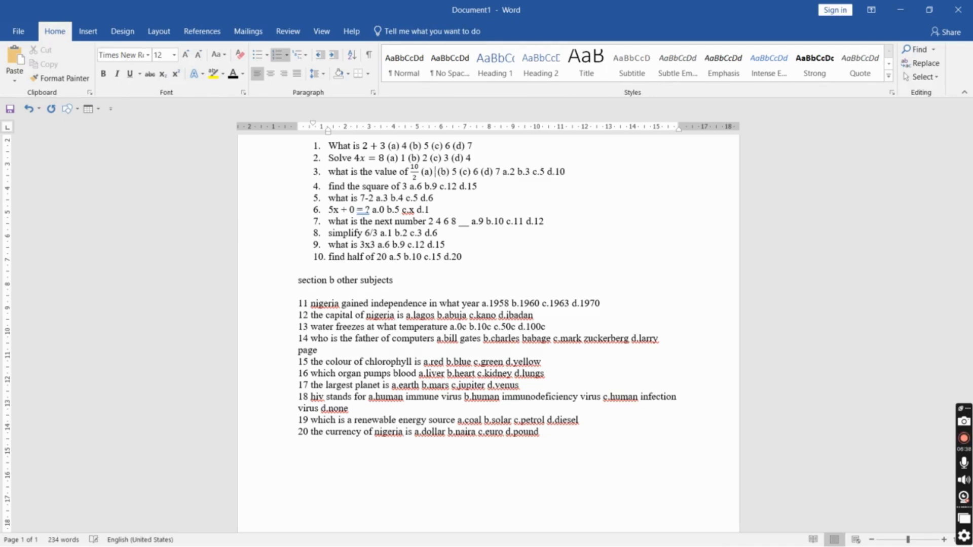
type("2")
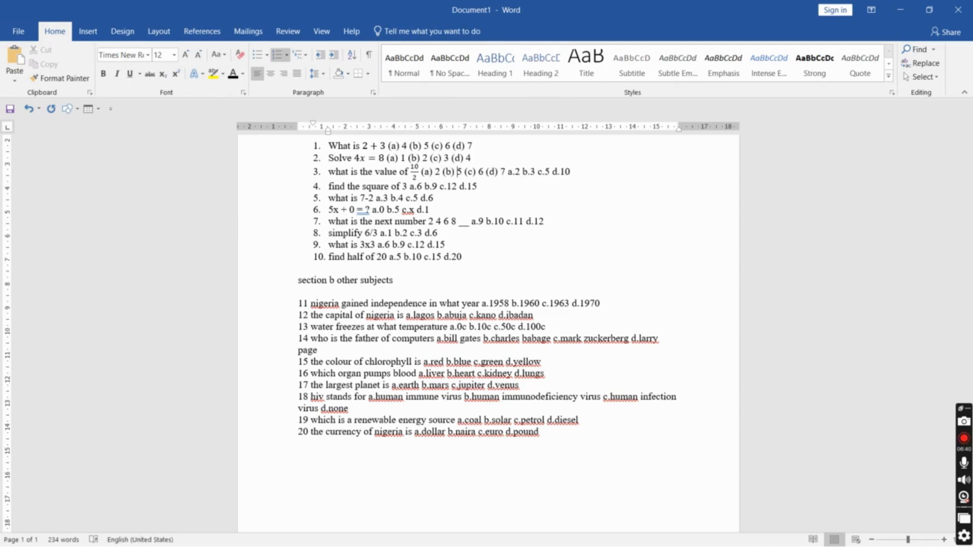
key("BackSpace")
type("3")
key("Right")
key("Right")
key("Right")
key("BackSpace")
type("5")
key("BackSpace")
type("10")
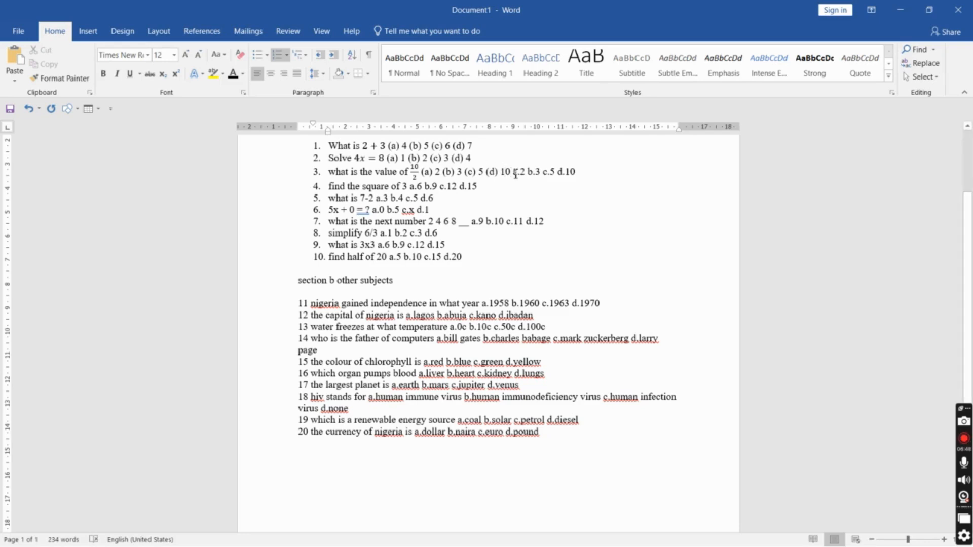
Delete the leftover old options and questions 4 to 10 after question 3, leaving an empty item 4 before the Section B heading
left_click_drag(513, 171, 533, 227)
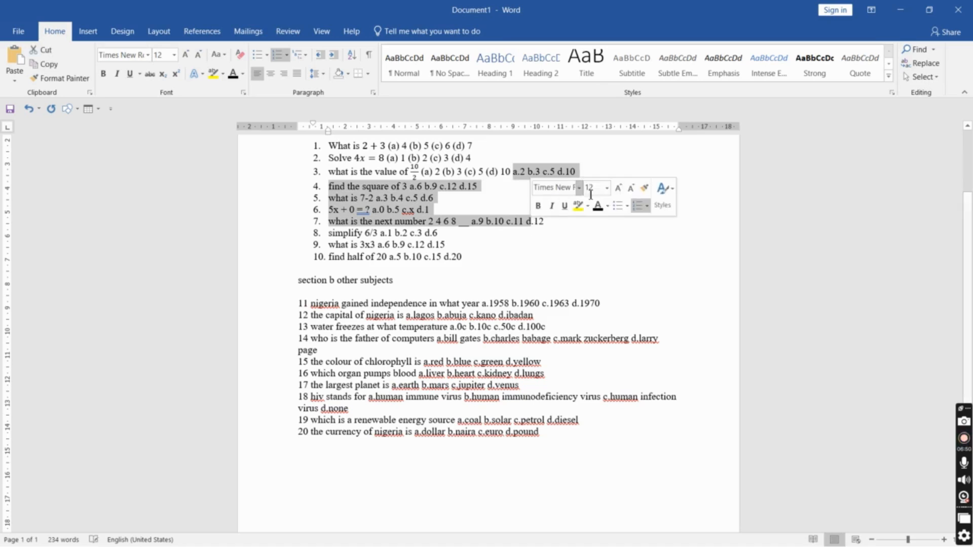
key("shift+End")
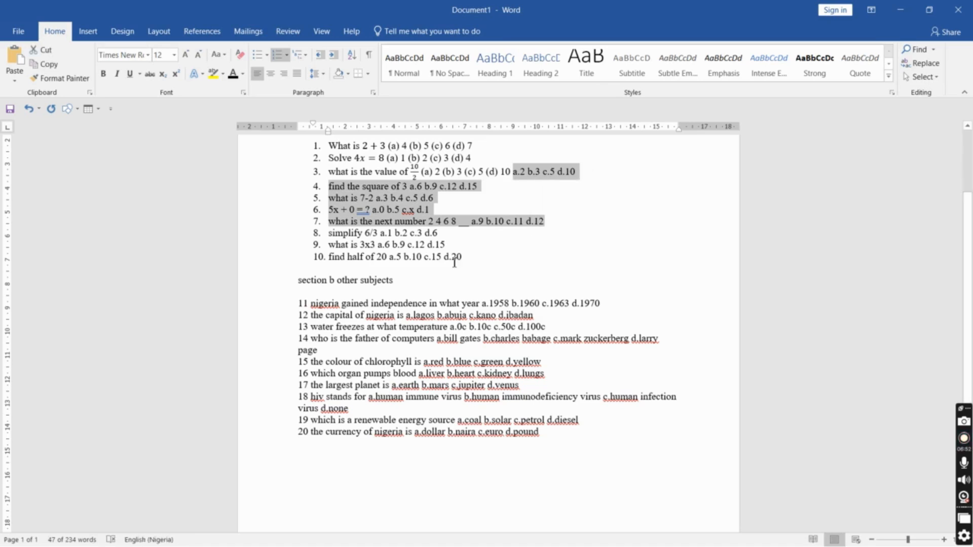
key("shift+Down")
key("shift+Down")
key("shift+Down")
key("shift+Down")
key("shift+Down")
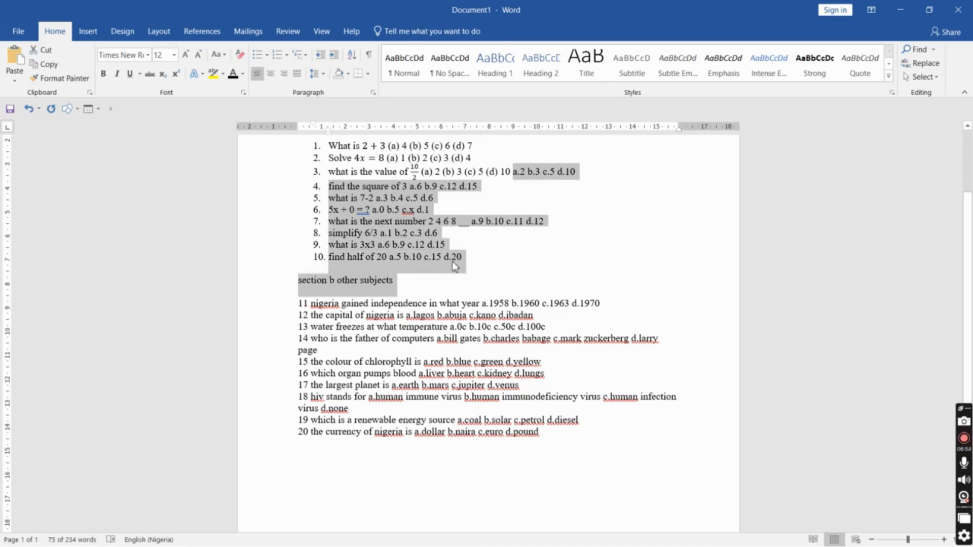
key("shift+Up")
key("BackSpace")
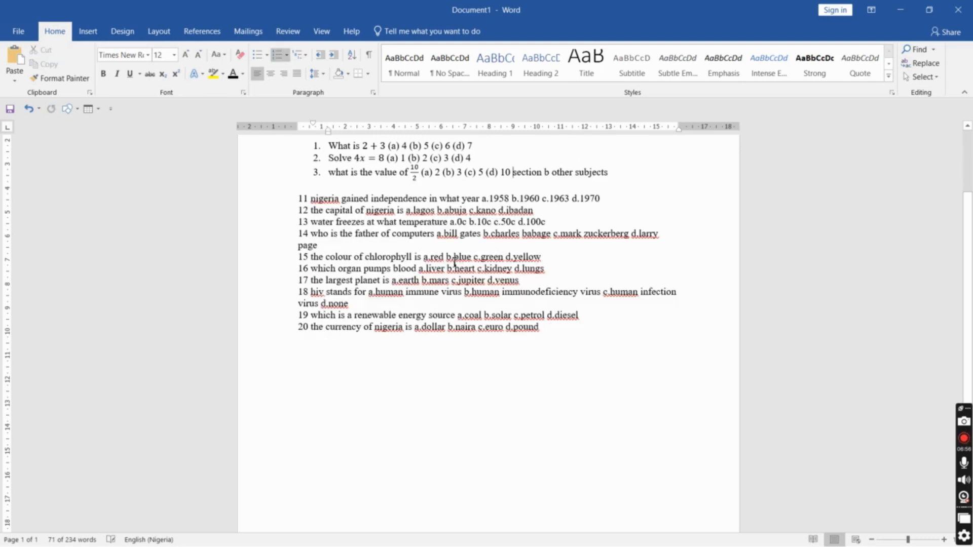
key("Return")
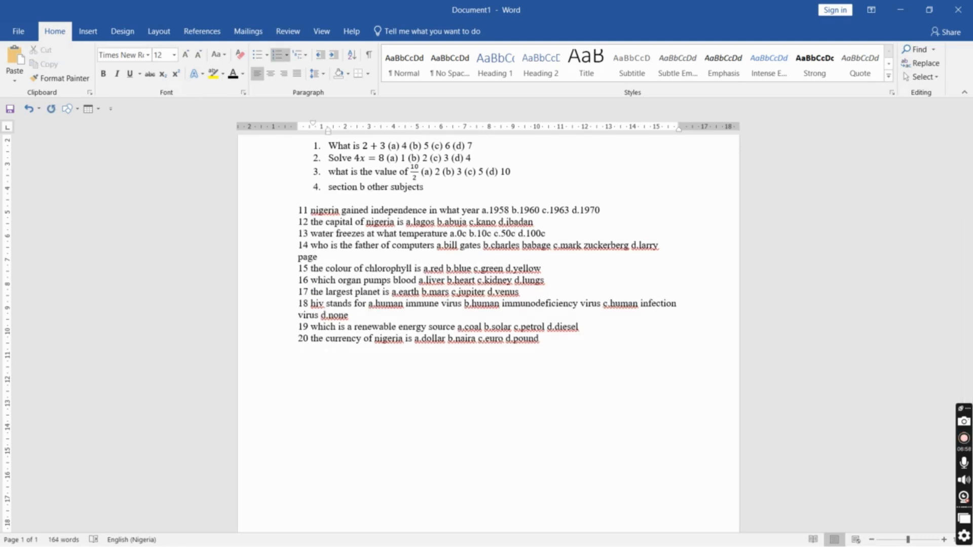
key("Return")
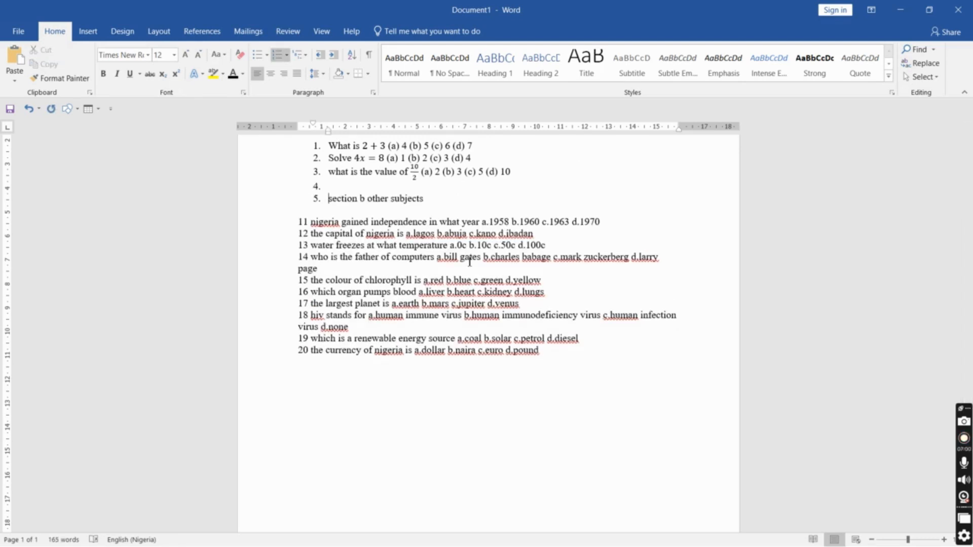
key("ctrl+z")
key("ctrl+z")
key("ctrl+z")
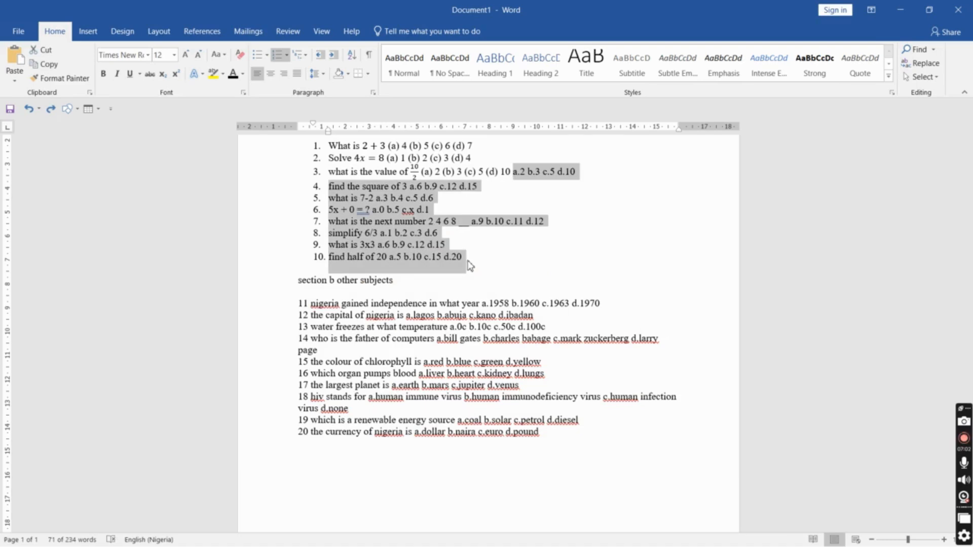
key("Delete")
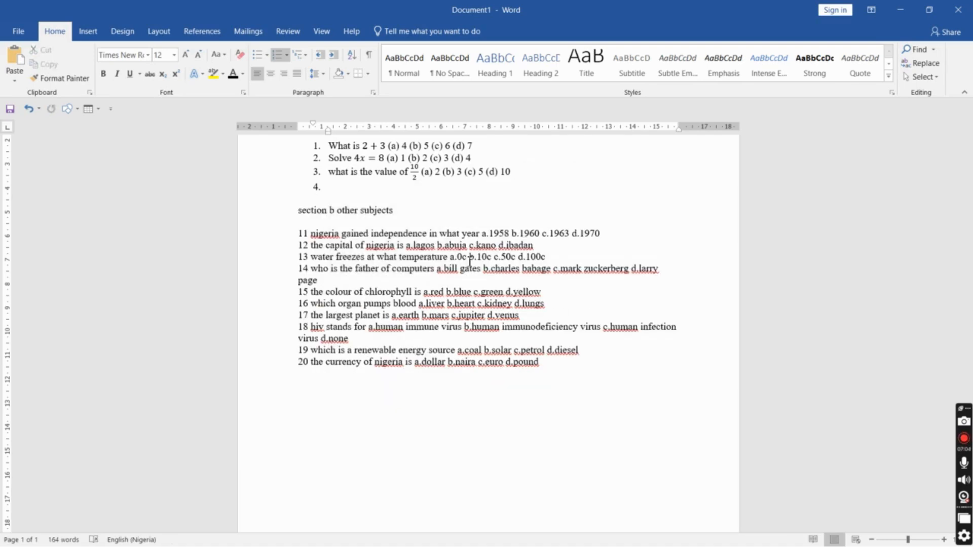
Capitalize the first letter of 'What' in question 3
left_click(336, 172)
key("BackSpace")
type("W")
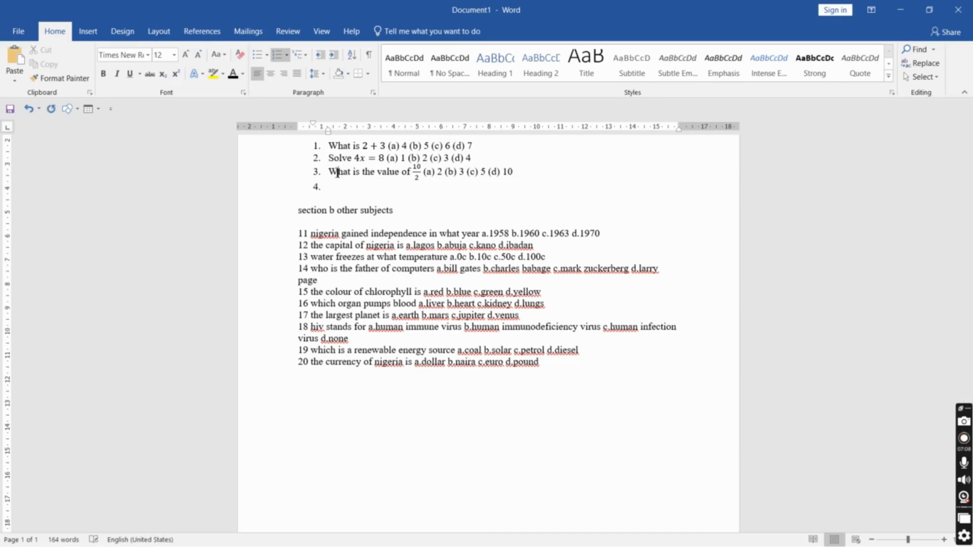
scroll(762, 233, "up", 2)
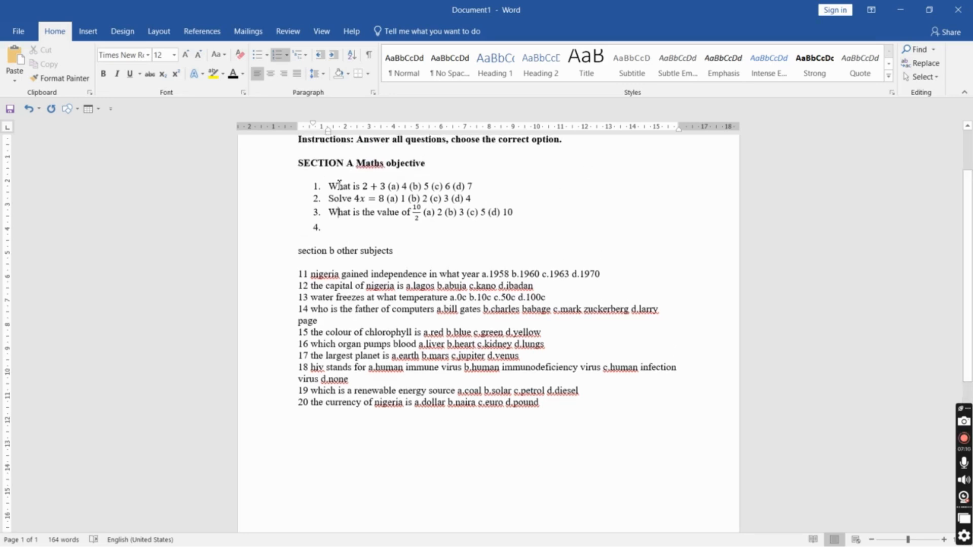
left_click_drag(332, 183, 419, 217)
left_click(524, 217)
left_click_drag(338, 177, 332, 180)
left_click(361, 240)
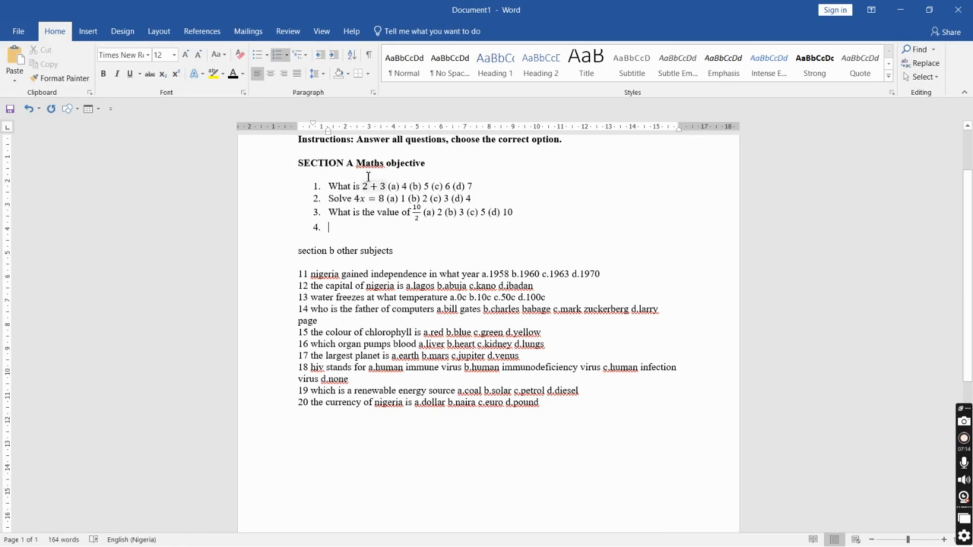
Replace every occurrence of 'Maths' with 'Maths' using Find and Replace
left_click(376, 163)
right_click(375, 163)
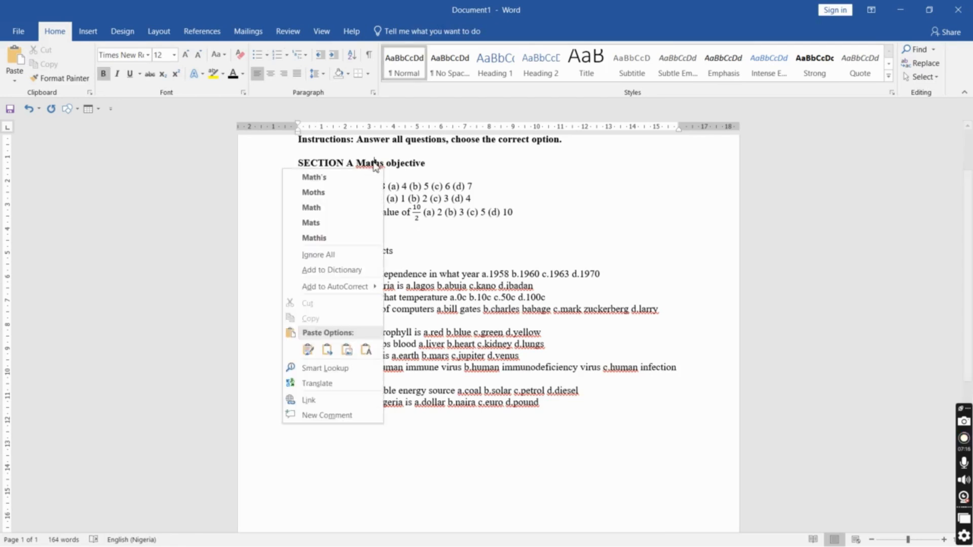
left_click(408, 161)
left_click(377, 163)
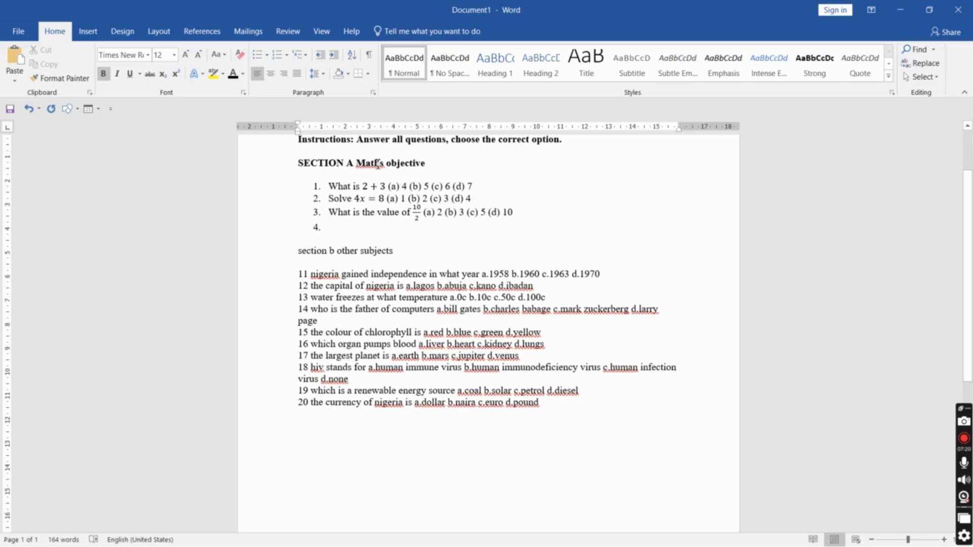
key("ctrl+h")
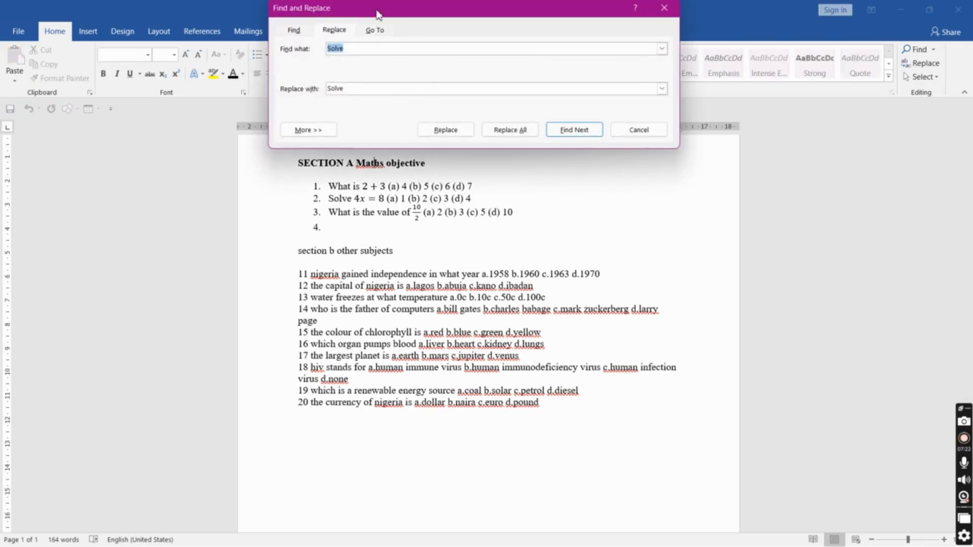
type("Maths")
left_click(375, 89)
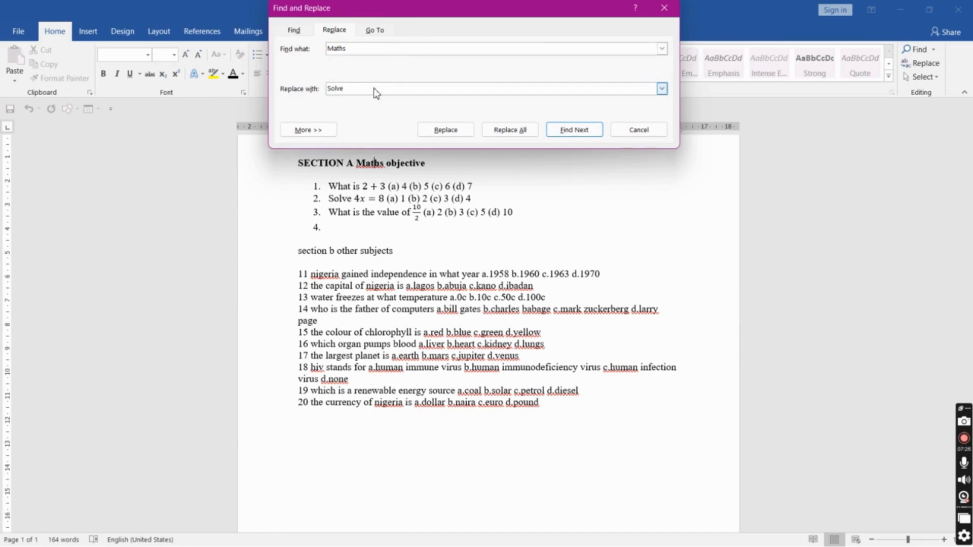
double_click(375, 88)
type("Maths")
left_click(508, 130)
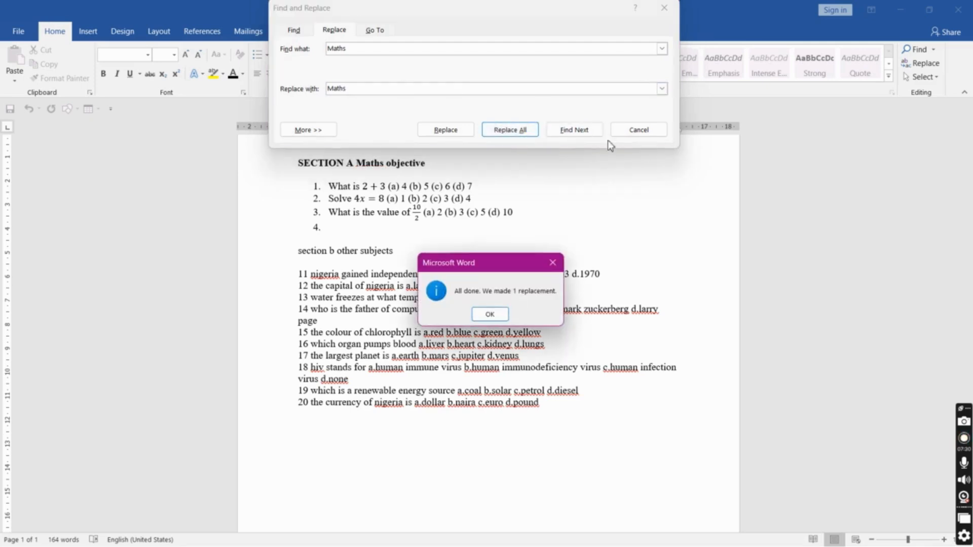
left_click(490, 314)
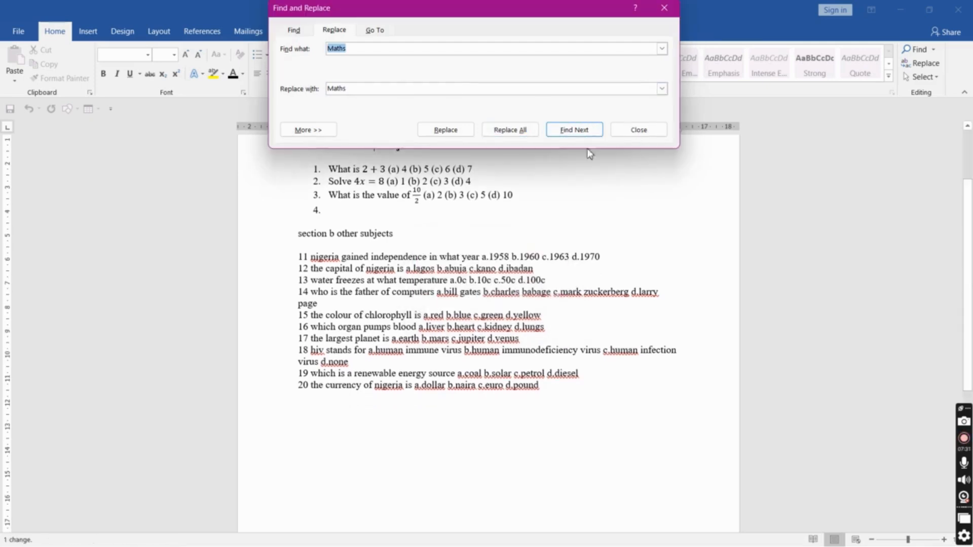
left_click(639, 130)
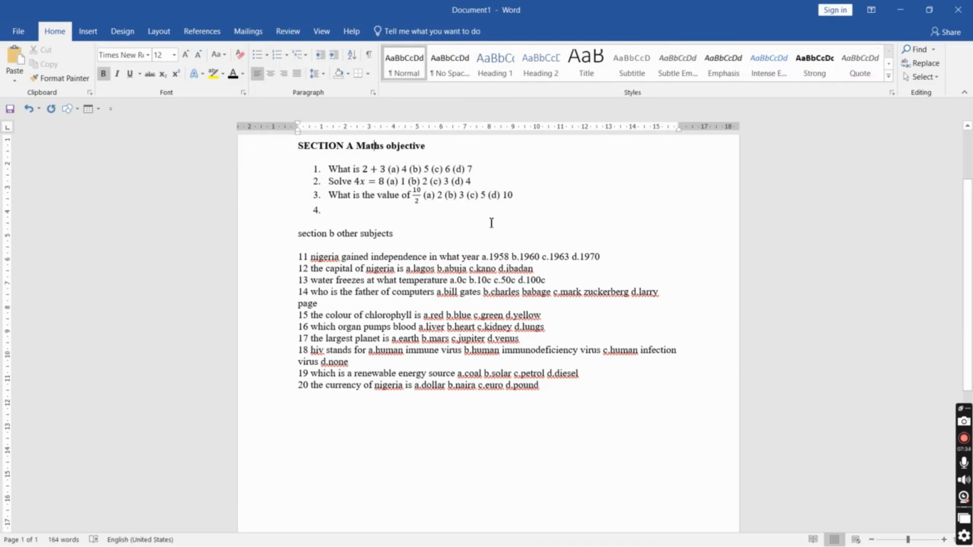
Change the 'section b other subjects' heading to Capitalize Each Word case
left_click(301, 242)
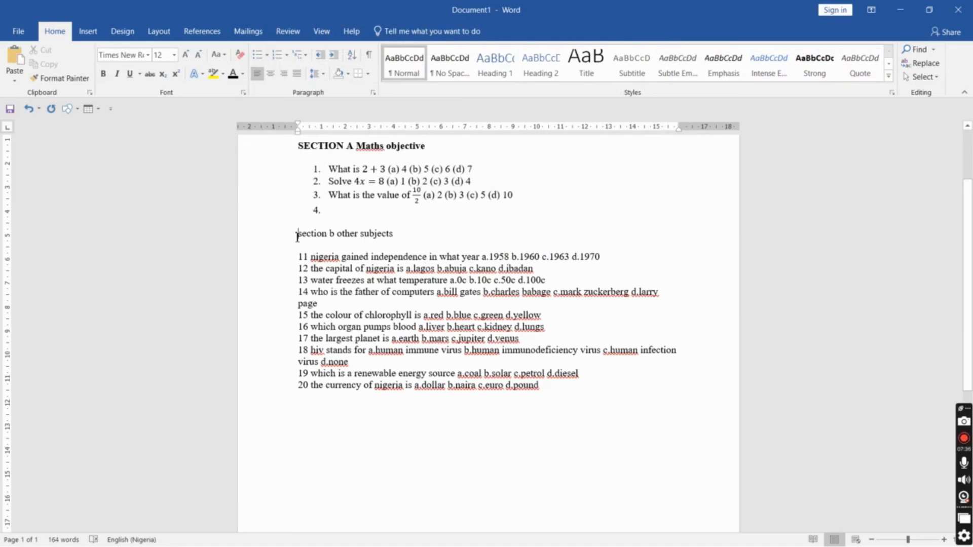
left_click_drag(297, 238, 299, 247)
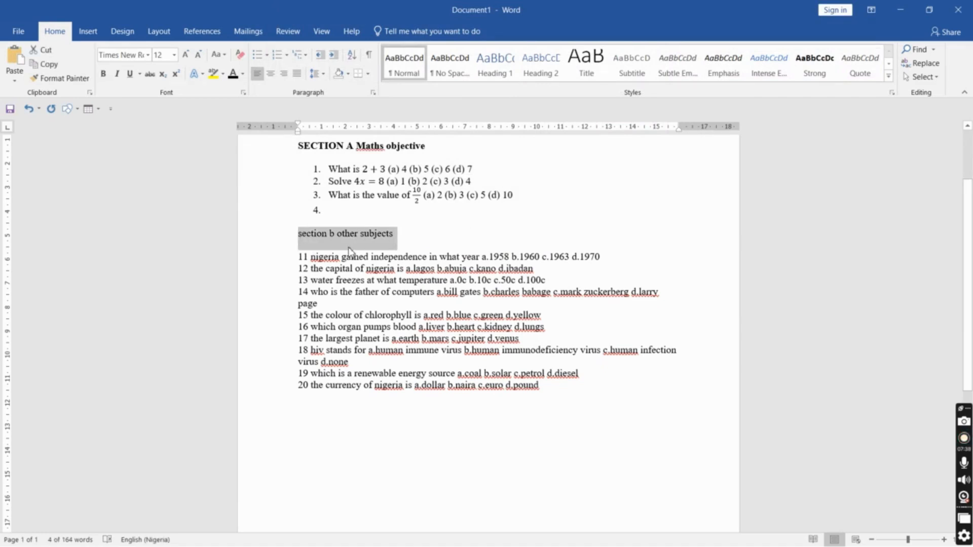
left_click(219, 54)
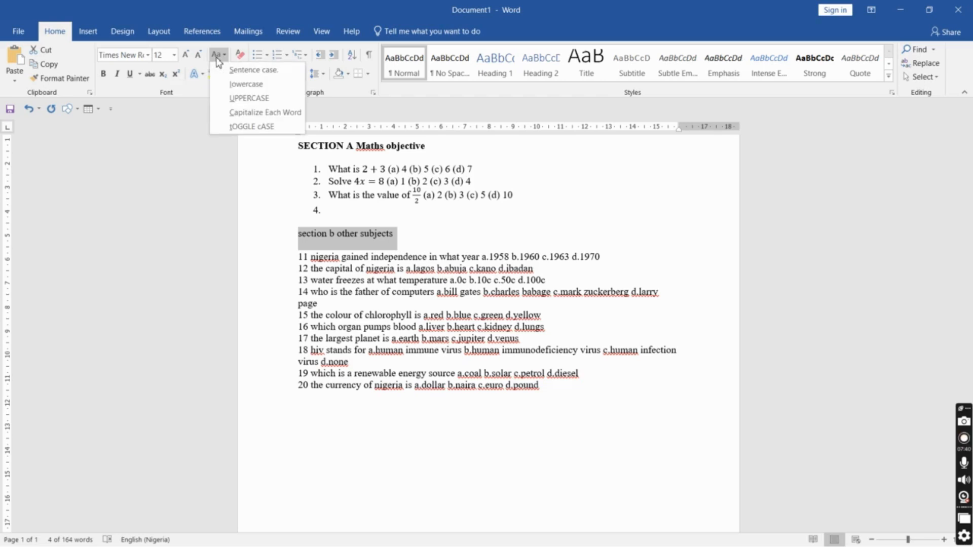
left_click(260, 112)
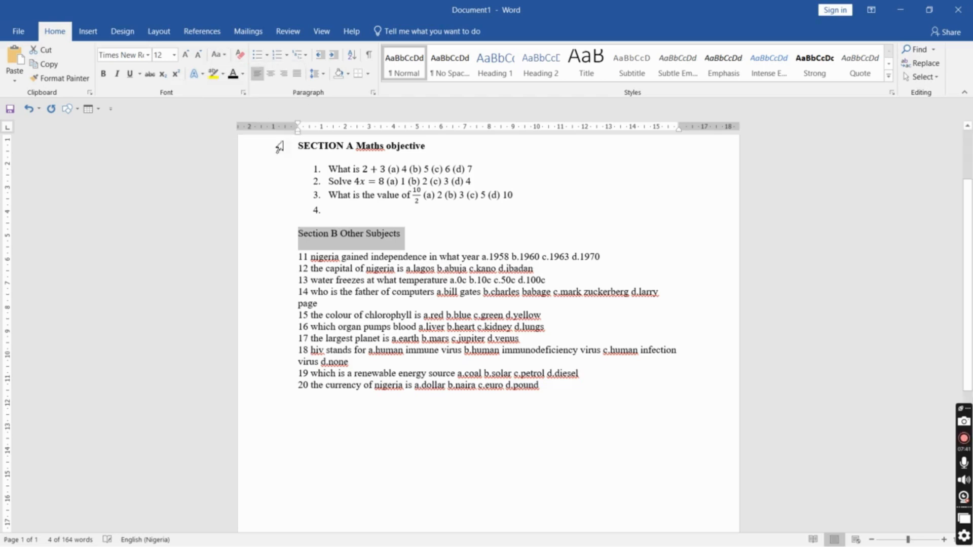
Make the 'O' of 'Other' in the Section B heading lowercase
left_click(348, 235)
key("BackSpace")
type("o")
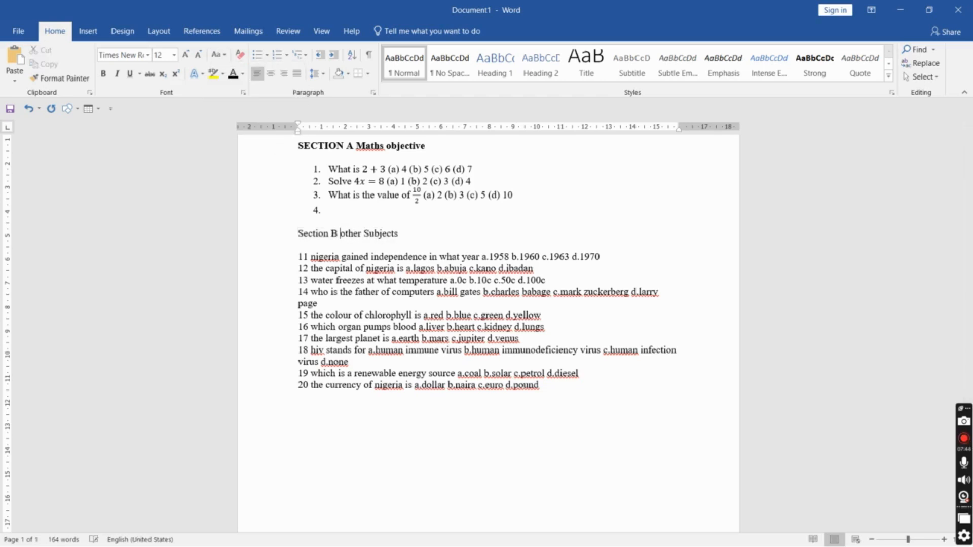
Bold the whole Section B other Subjects heading line
triple_click(300, 233)
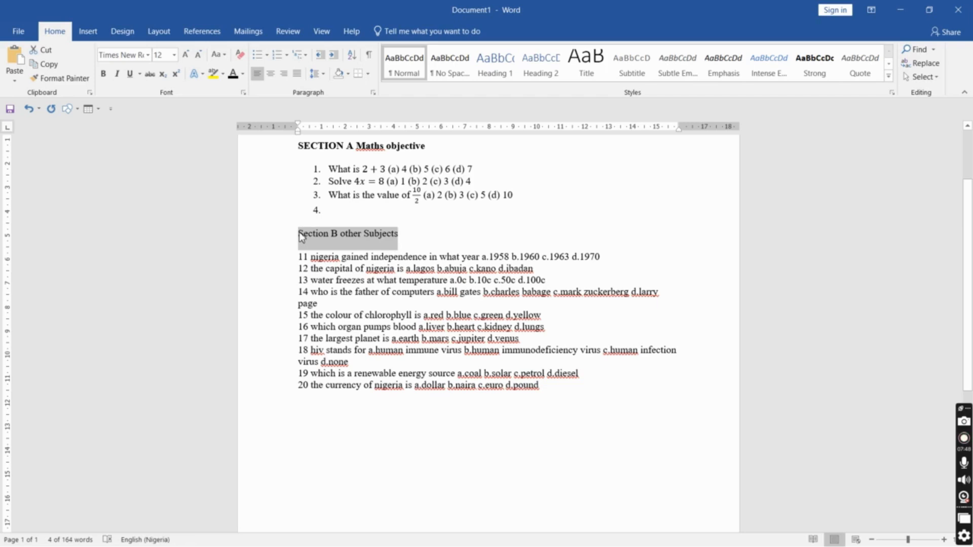
key("ctrl+b")
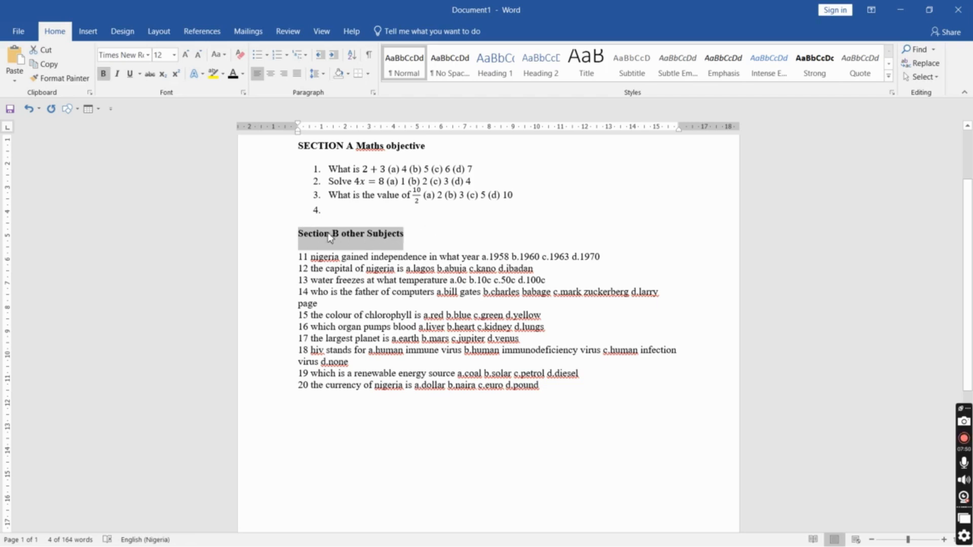
left_click(300, 233)
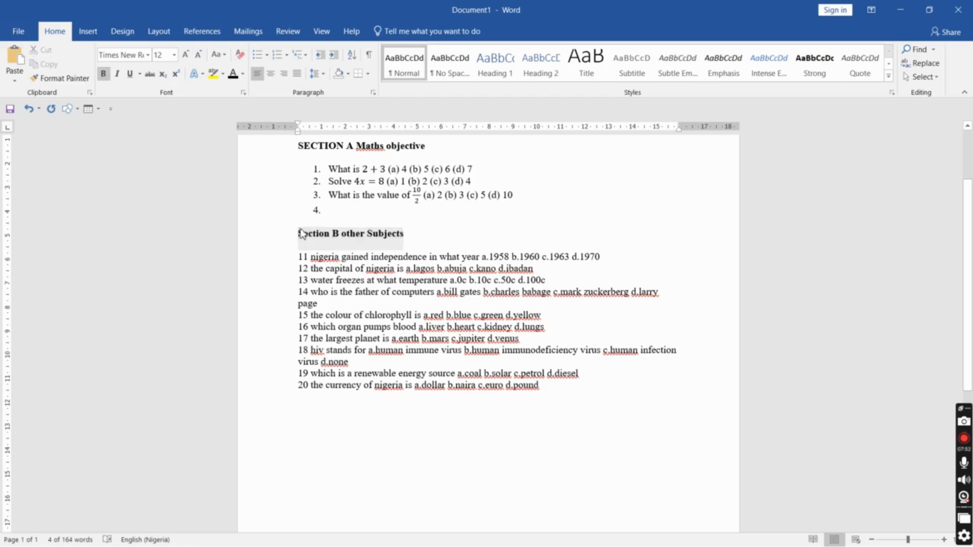
Change 'Section B' in the Section B heading to UPPERCASE
left_click_drag(299, 233, 341, 233)
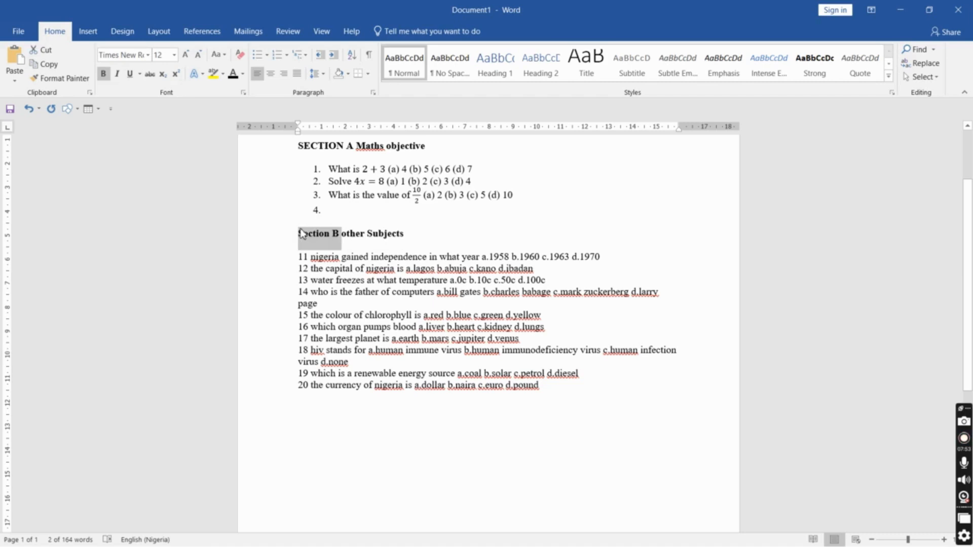
left_click(217, 55)
left_click(239, 98)
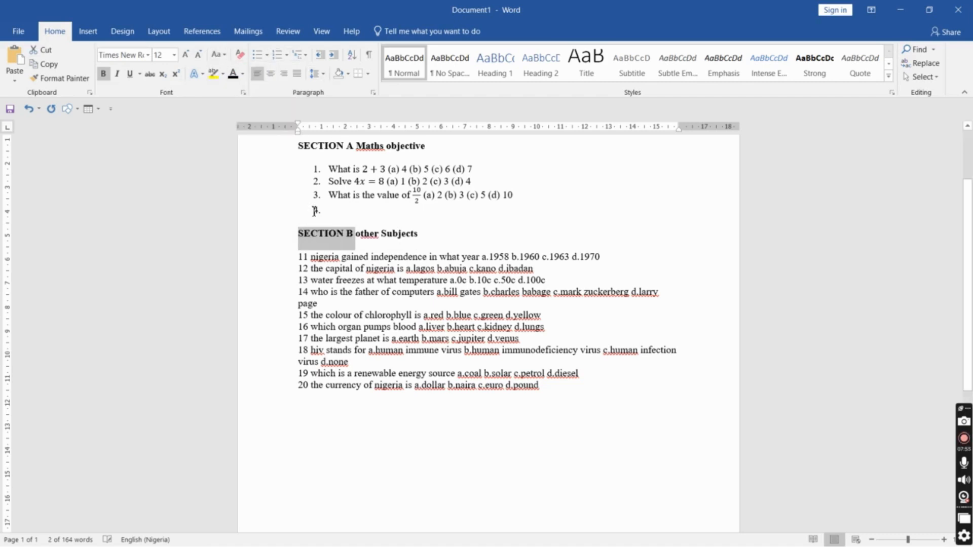
Capitalize the first letter of 'other' in the Section B heading
left_click(359, 234)
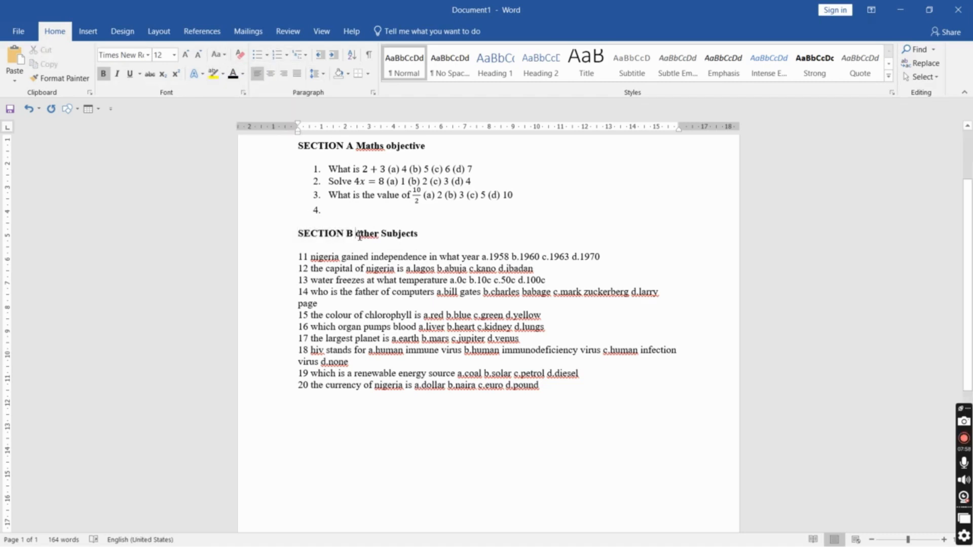
key("BackSpace")
type("O")
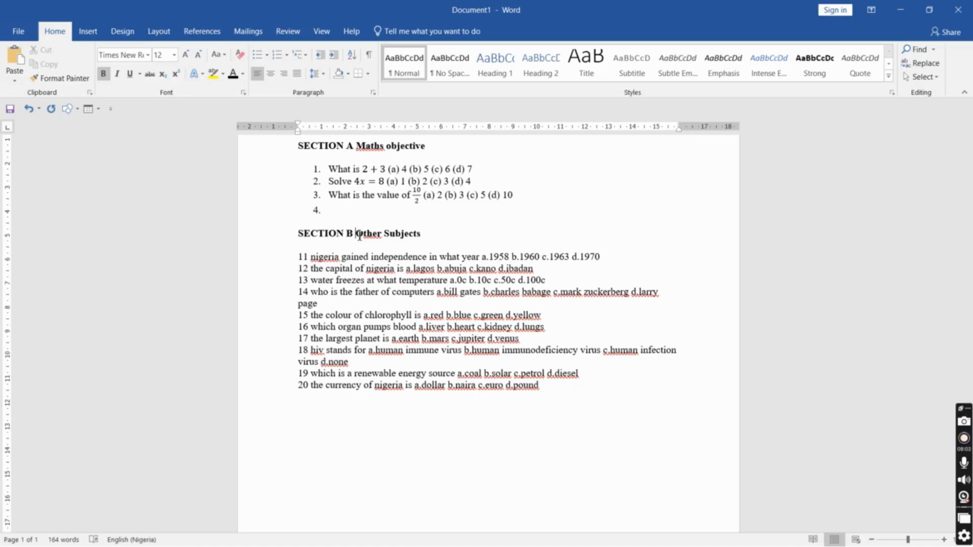
Try to replace 'Other' with 'Other' throughout the document using Find and Replace
double_click(360, 235)
key("ctrl+h")
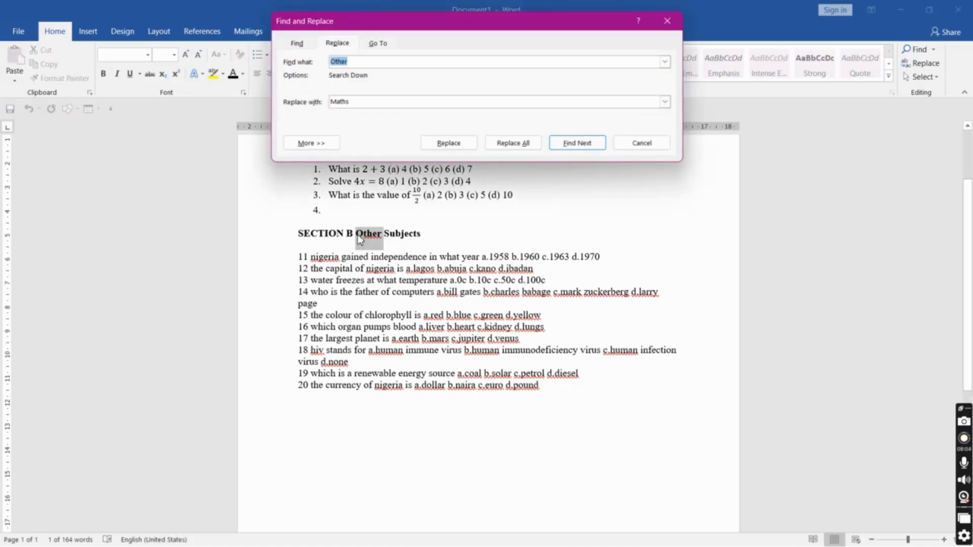
key("Tab")
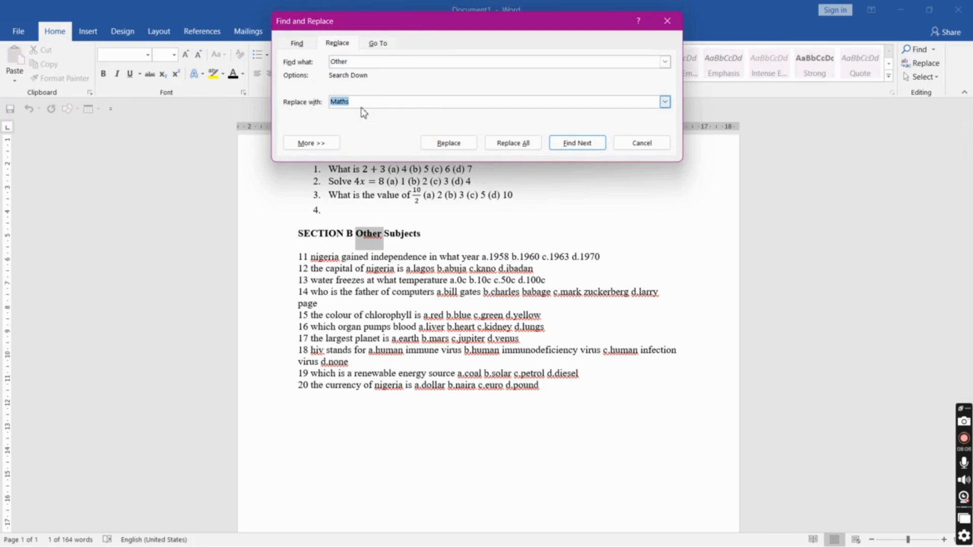
type("Other")
left_click(525, 144)
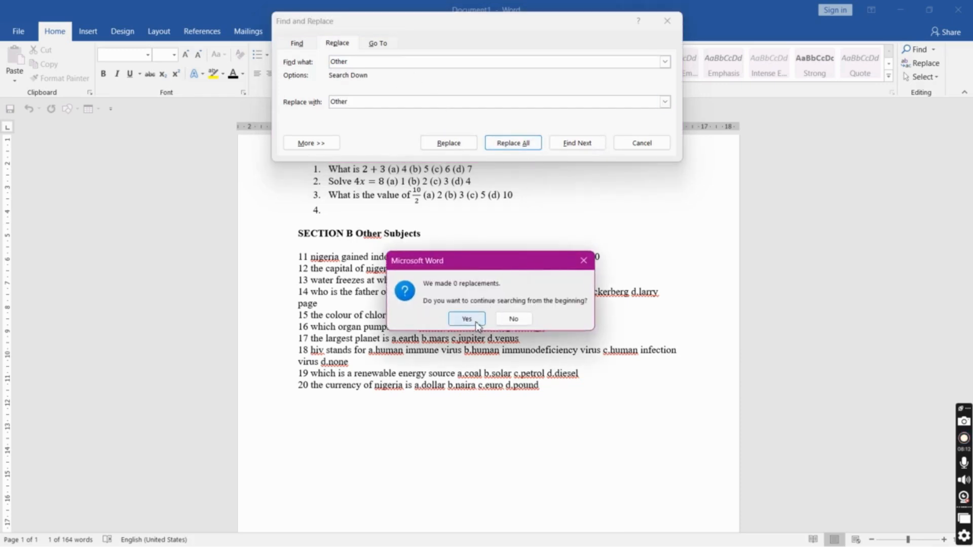
left_click(511, 319)
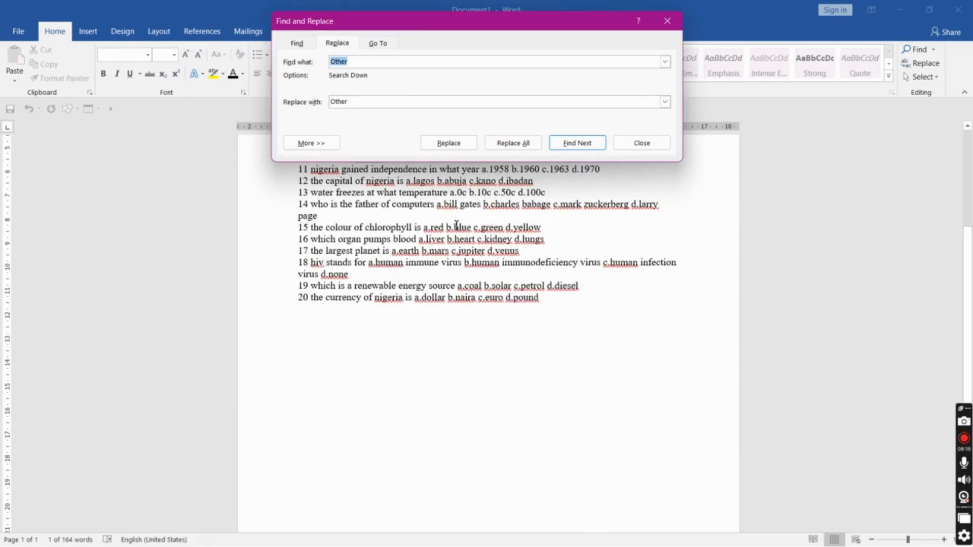
Retype the selected heading word as 'Other' and close the Find and Replace dialog
left_click_drag(965, 308, 965, 211)
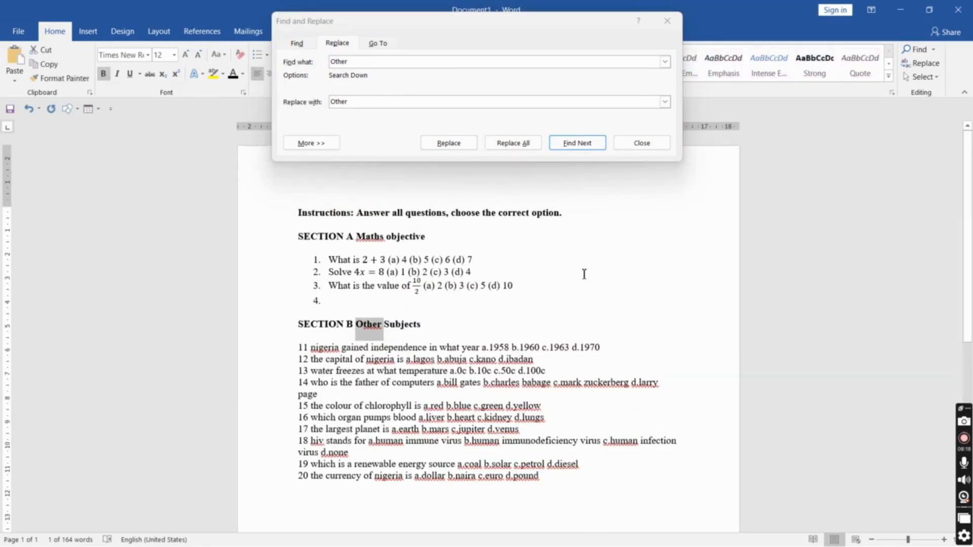
key("BackSpace")
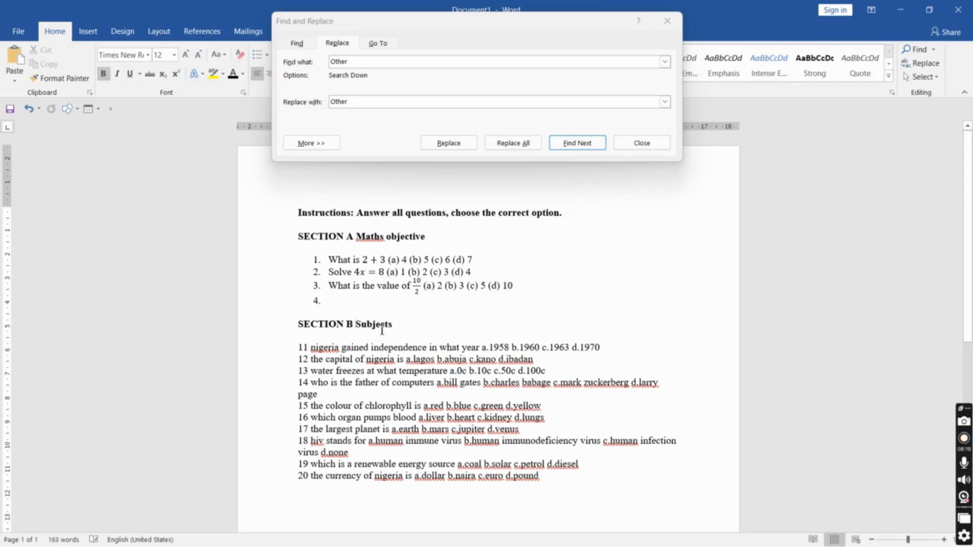
type("Other")
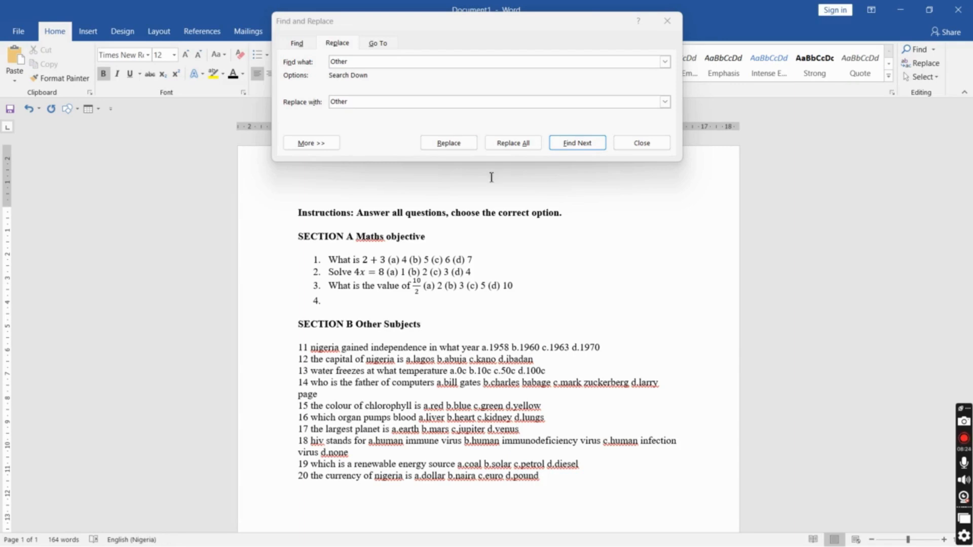
left_click(640, 144)
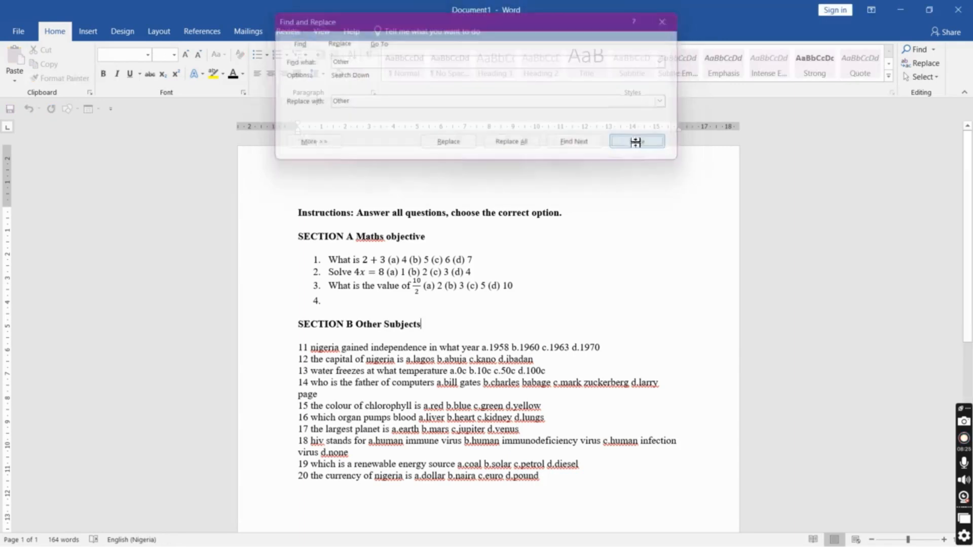
Ignore the spelling flag on 'Maths' in the Section A heading for the whole document
left_click(381, 237)
right_click(367, 236)
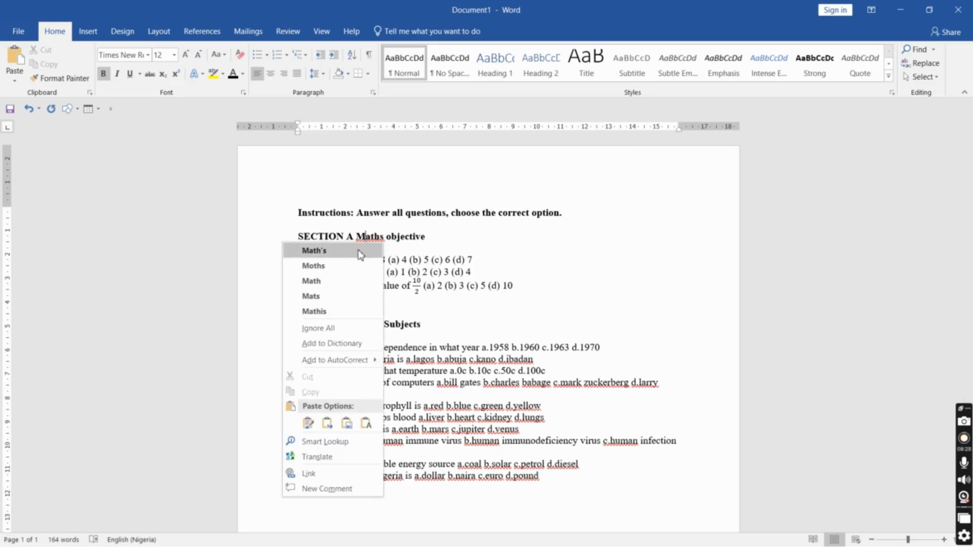
left_click(449, 253)
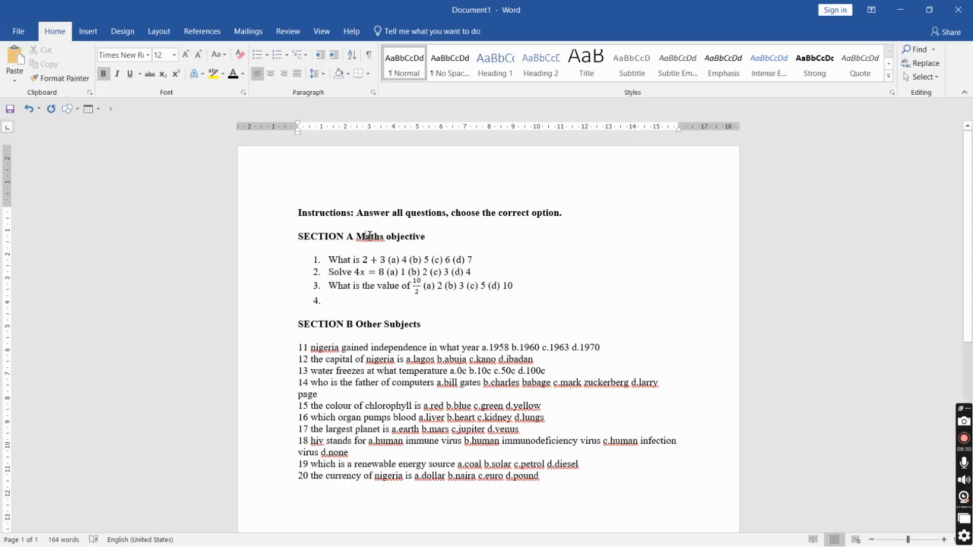
right_click(368, 236)
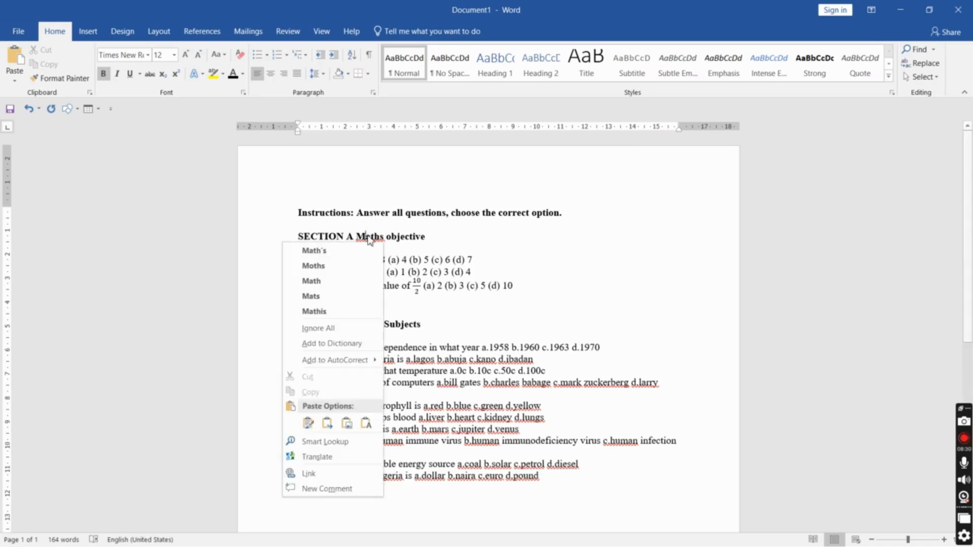
left_click(345, 329)
Delete the typed number 11 from the start of the first Section B question
scroll(414, 230, "down", 5)
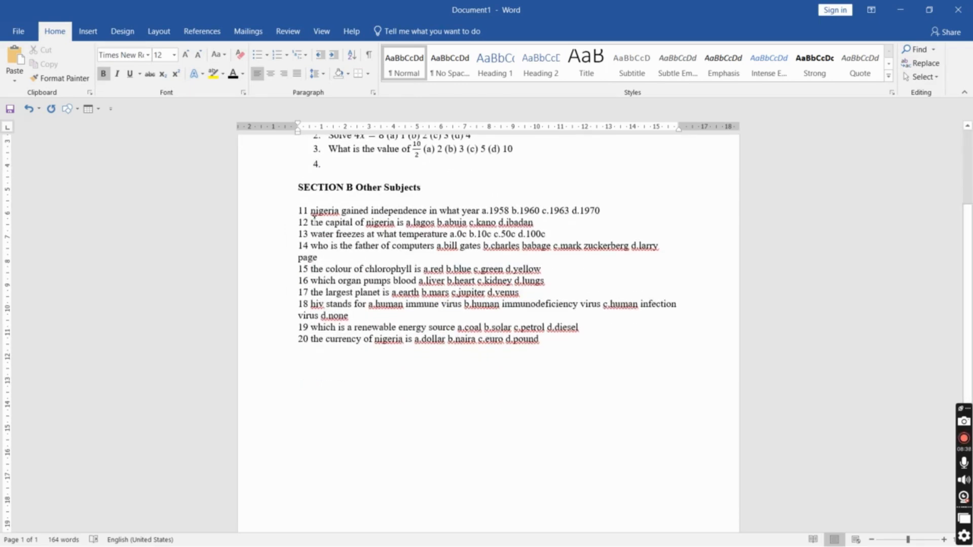
left_click(325, 261)
left_click(311, 210)
key("BackSpace")
key("BackSpace")
key("BackSpace")
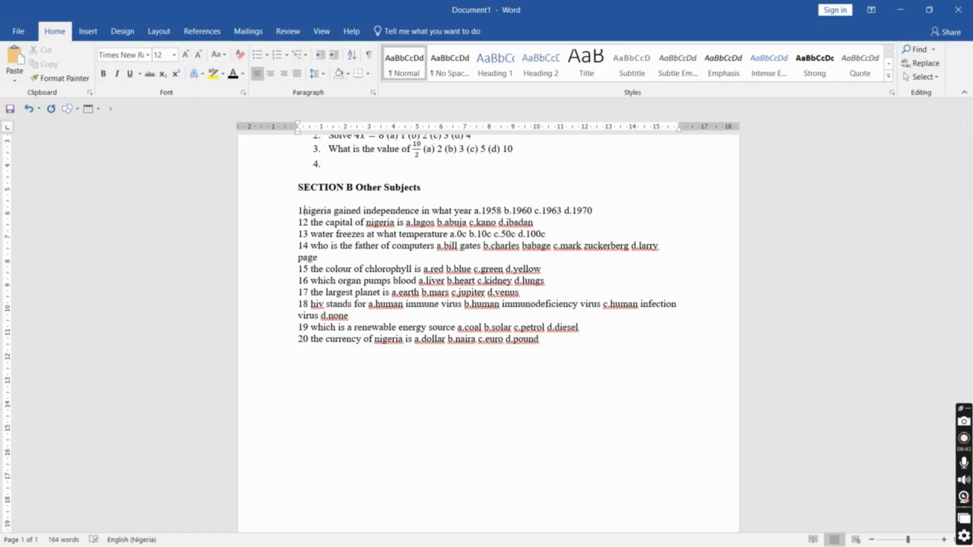
type("11.")
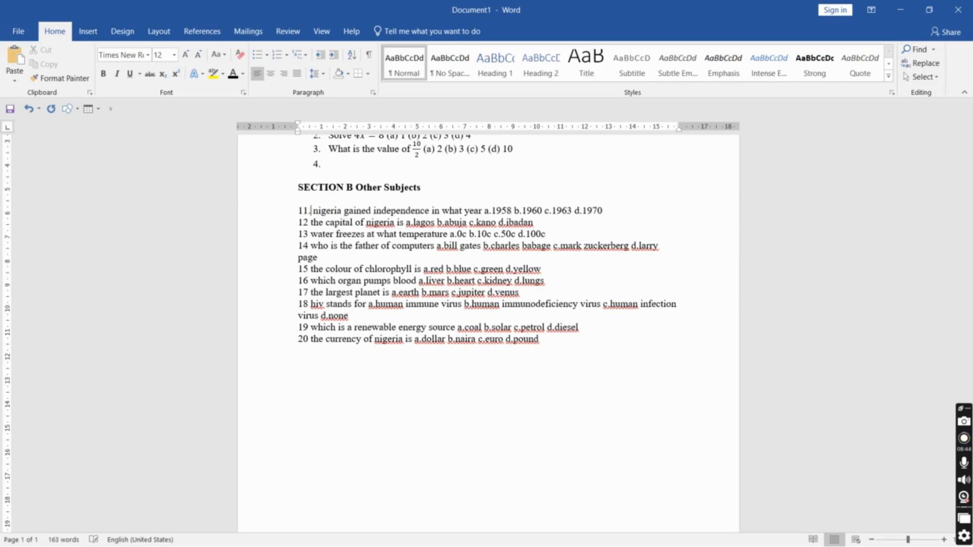
key("BackSpace")
key("BackSpace")
key("BackSpace")
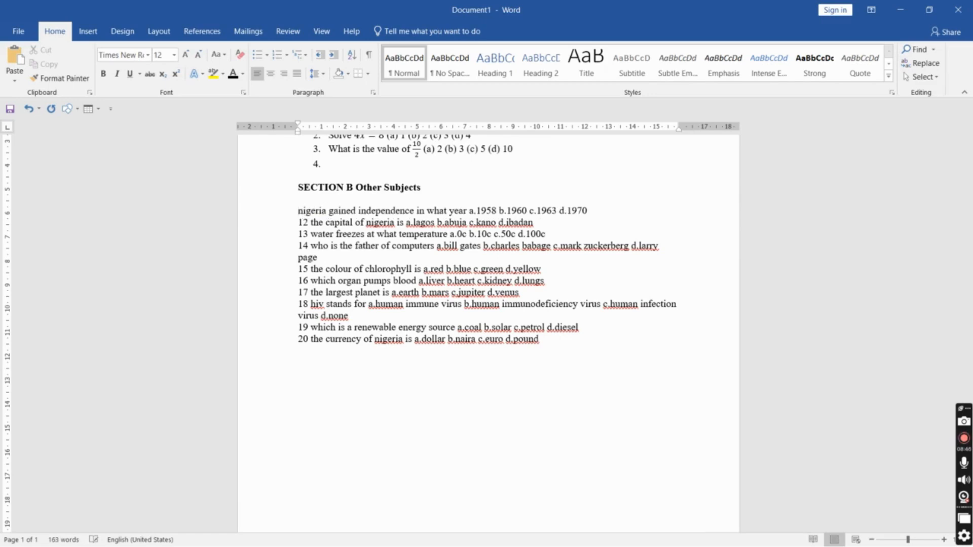
Delete the typed numbers 12, 13 and 14 from the next three Section B questions
left_click(310, 222)
key("BackSpace")
key("BackSpace")
key("BackSpace")
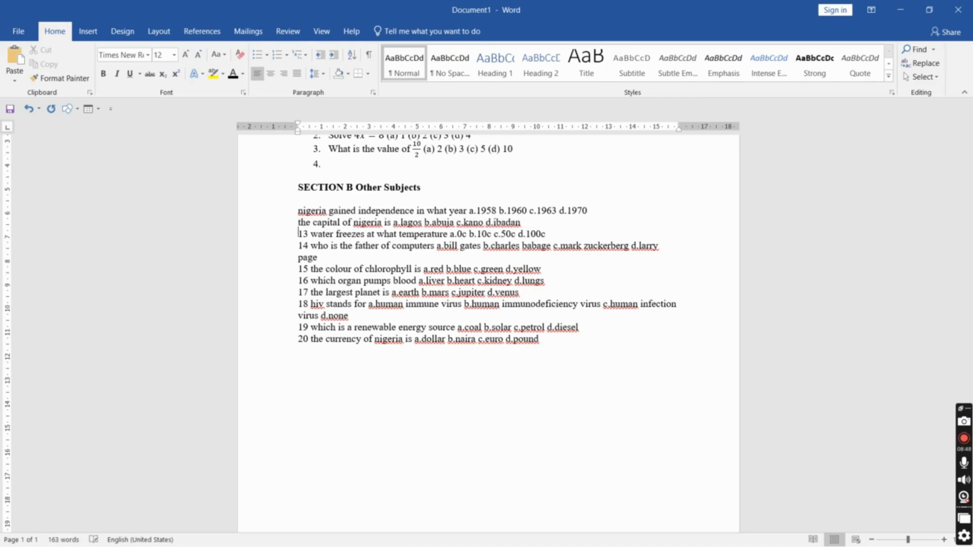
left_click(311, 234)
key("BackSpace")
key("BackSpace")
key("BackSpace")
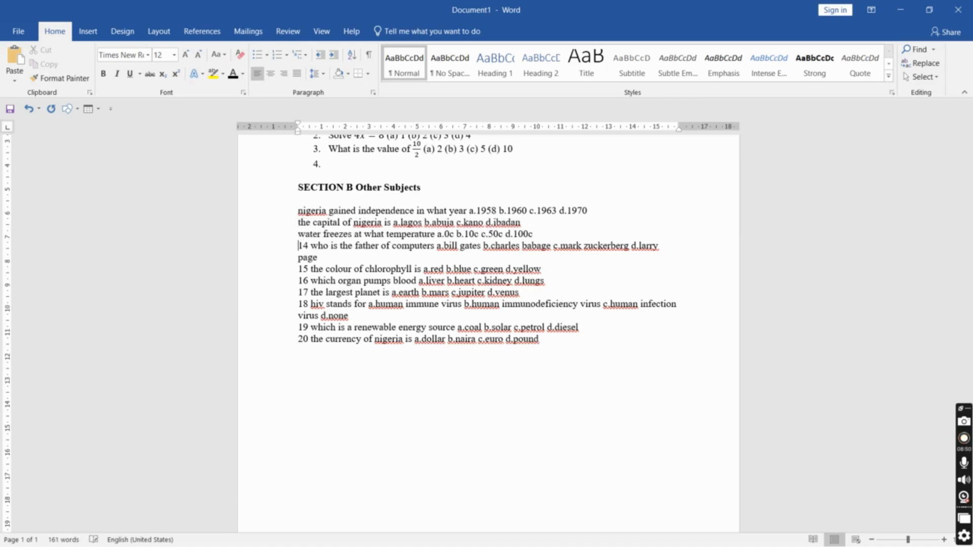
key("BackSpace")
key("BackSpace")
key("BackSpace")
Delete Section B questions 15 to 20 entirely
key("Down")
key("ctrl+shift+End")
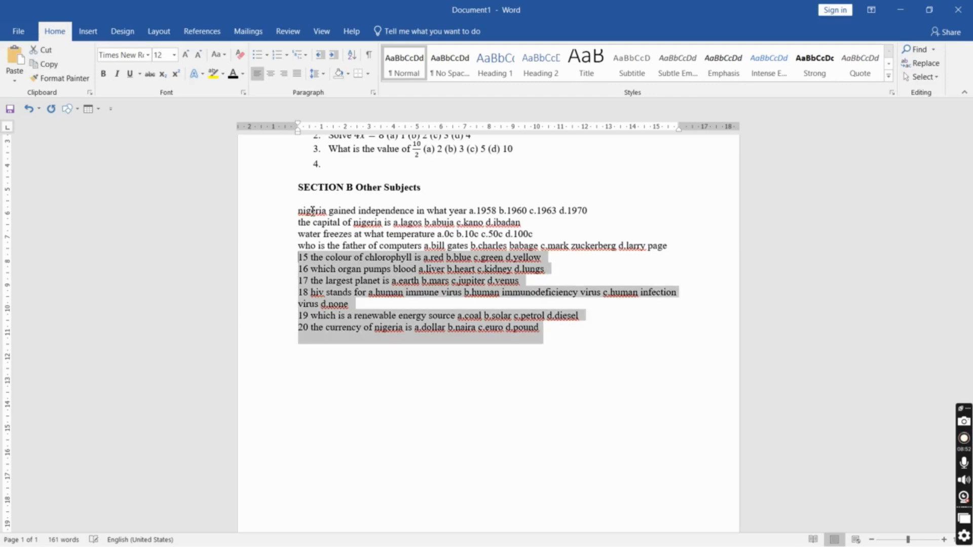
left_click(312, 211, "shift")
key("End")
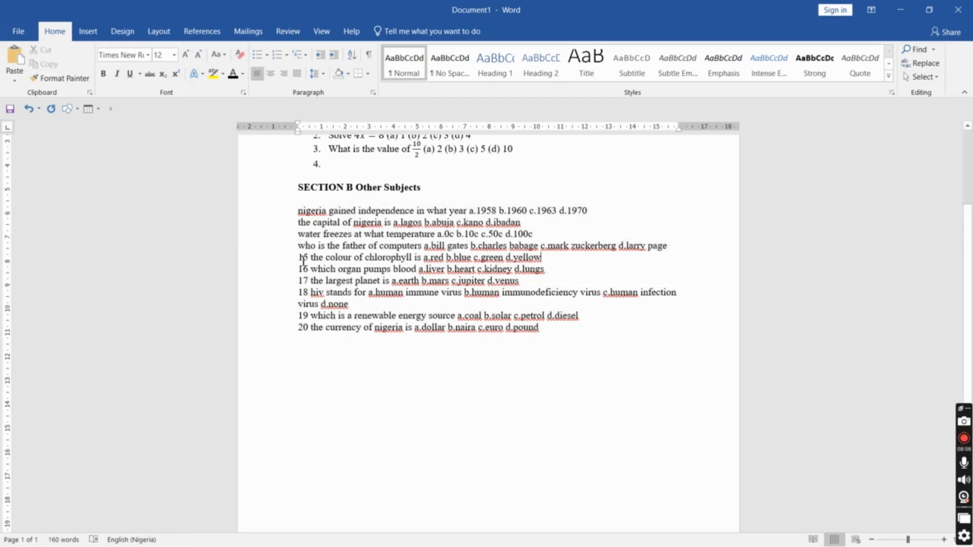
left_click_drag(298, 257, 567, 330)
key("Delete")
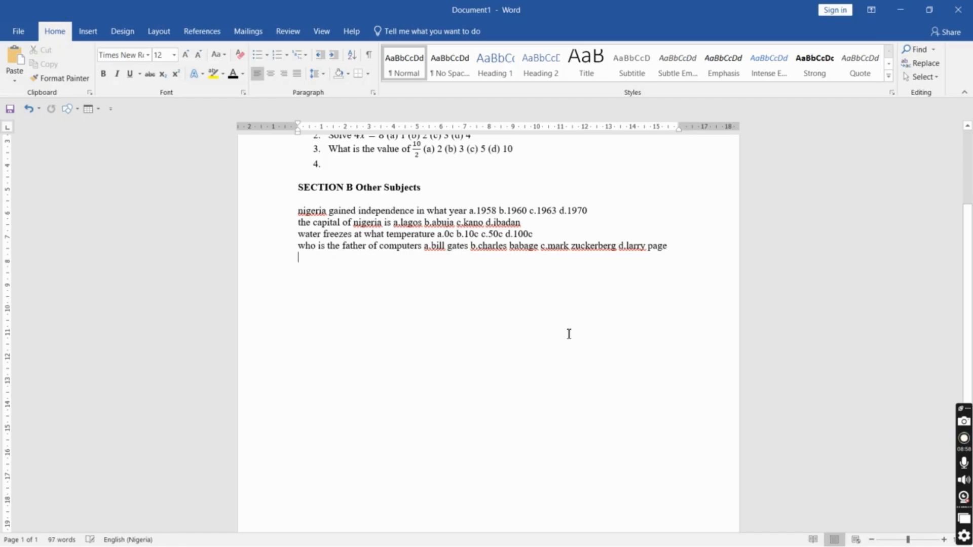
Capitalize 'nigeria' at the start of the first Section B question using Sentence case
double_click(303, 211)
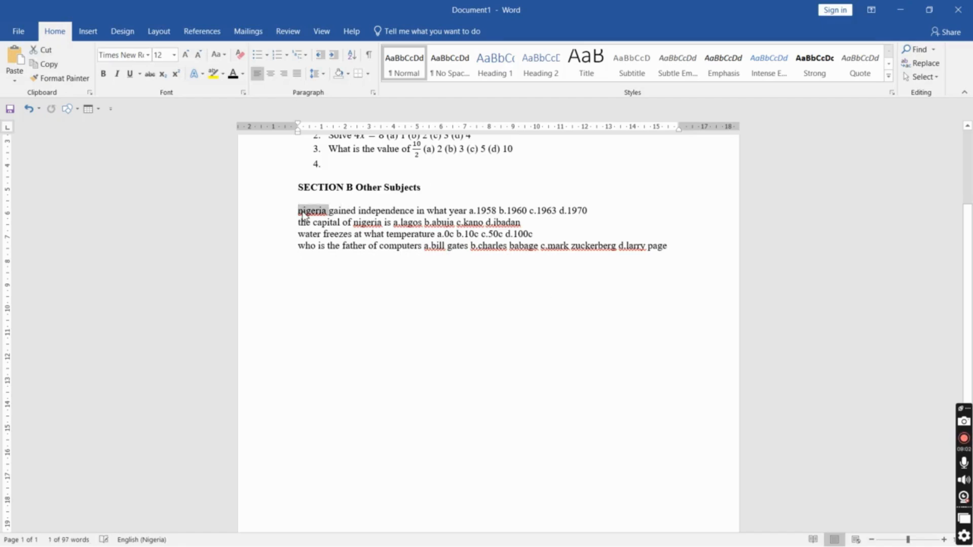
left_click(217, 56)
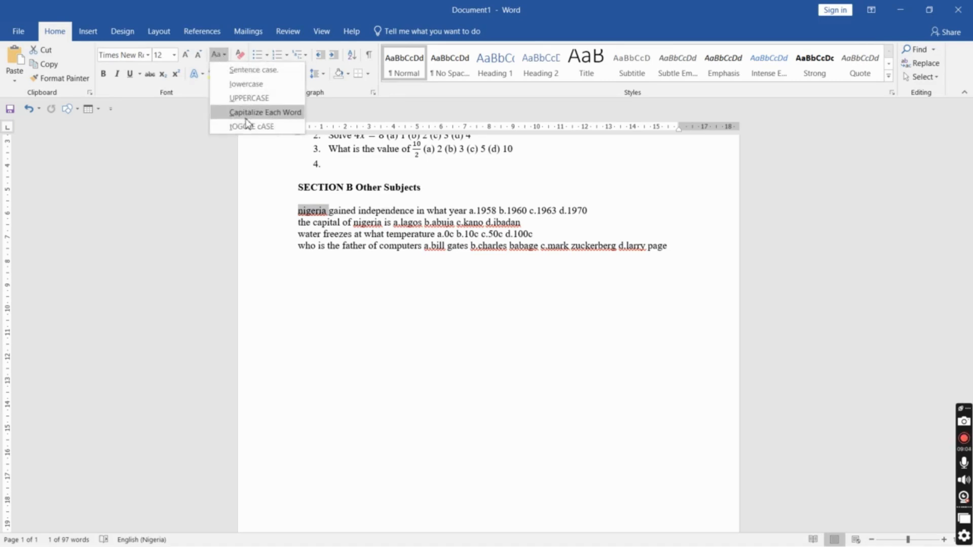
left_click(245, 70)
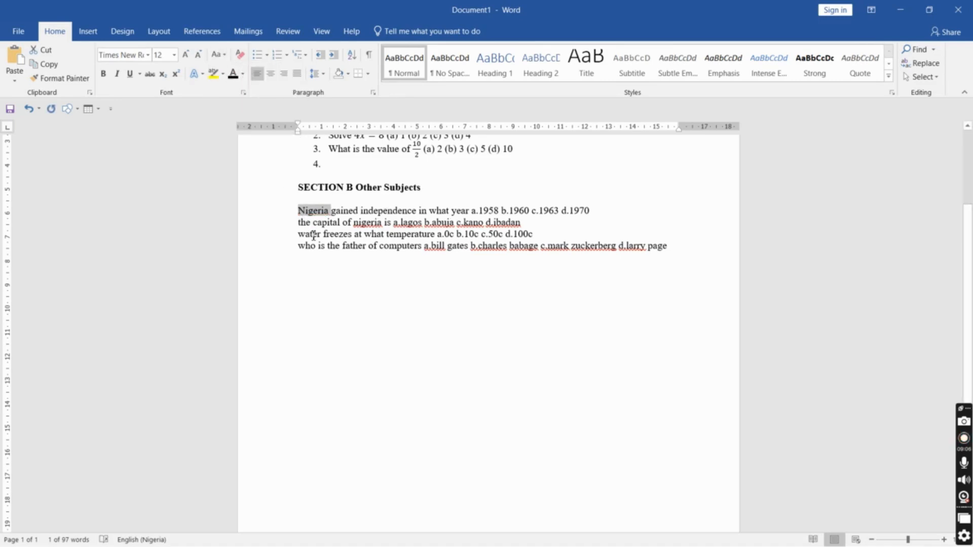
Select the four remaining Section B questions and apply automatic numbering
key("Left")
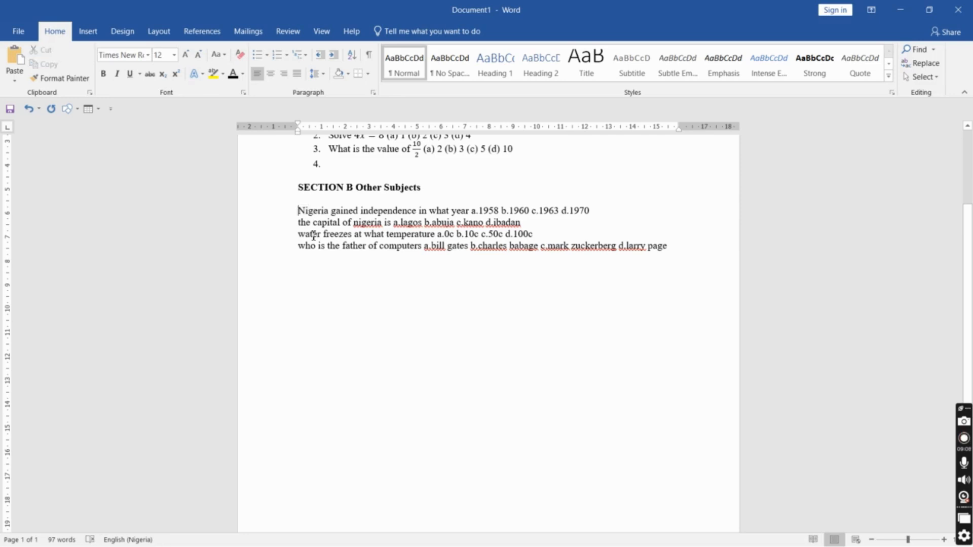
key("shift+Down")
key("shift+Down")
key("shift+Down")
key("shift+Down")
key("shift+Down")
key("shift+Down")
key("shift+Down")
key("shift+Up")
key("shift+Up")
key("shift+Up")
key("shift+Up")
key("shift+Up")
key("shift+Up")
key("shift+Up")
key("shift+Up")
key("shift+Down")
key("shift+Down")
key("shift+Down")
key("shift+Down")
key("shift+Down")
key("shift+Down")
key("shift+Down")
key("shift+Down")
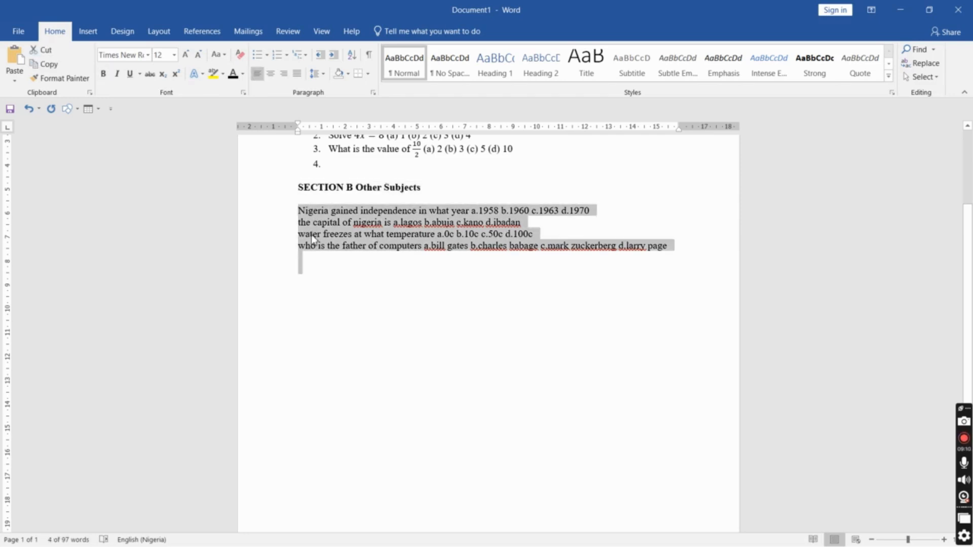
left_click(277, 55)
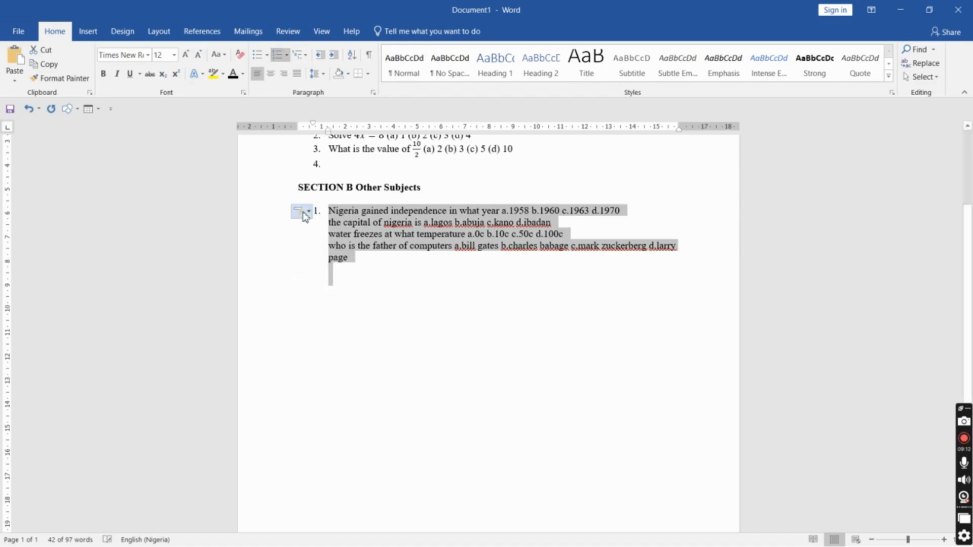
Split the numbered list so each of the other three questions becomes its own item 2 to 4
left_click(330, 225)
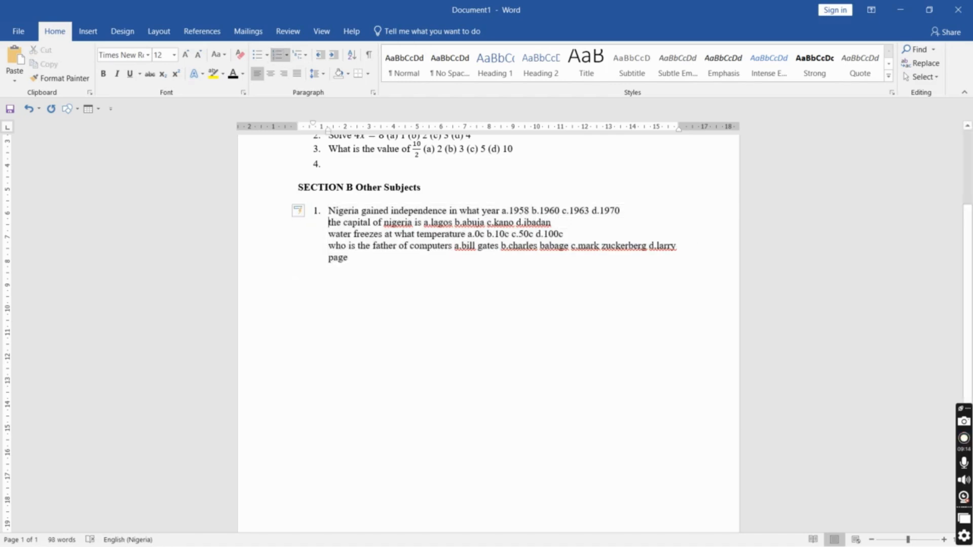
key("BackSpace")
key("Return")
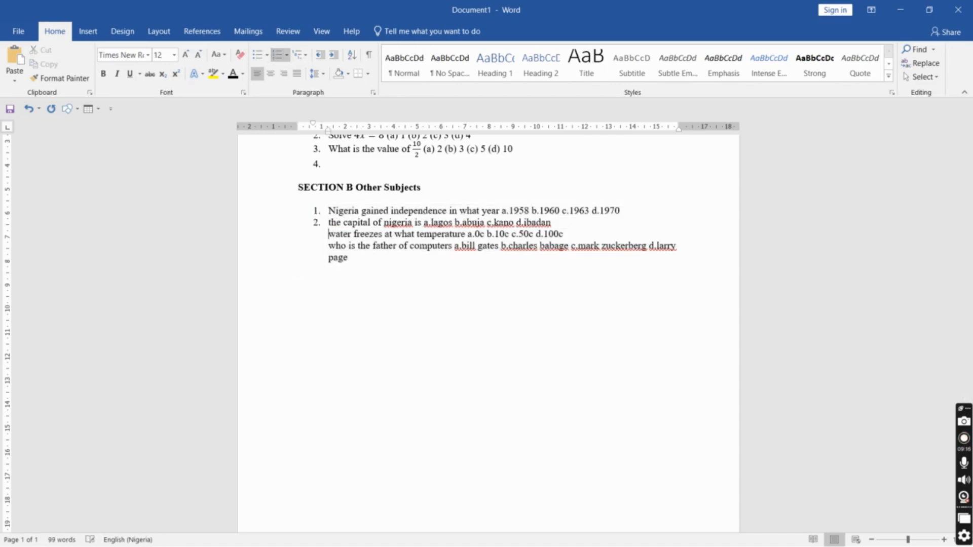
key("BackSpace")
key("Return")
key("Down")
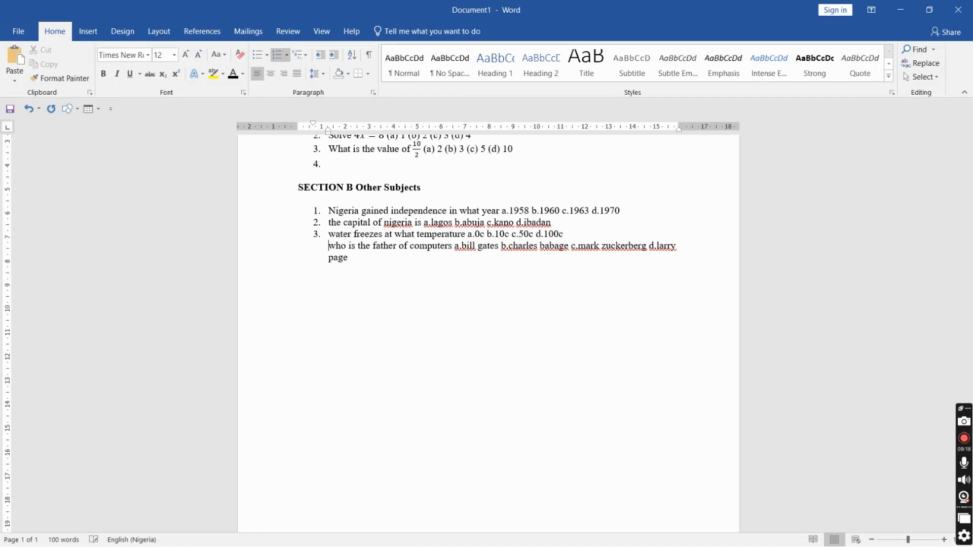
key("BackSpace")
key("Return")
Add a question mark after "what year" in the first Section B question
key("ctrl+shift+Right")
key("ctrl+shift+Right")
key("ctrl+shift+Right")
key("ctrl+shift+Right")
key("ctrl+shift+Right")
key("ctrl+shift+Right")
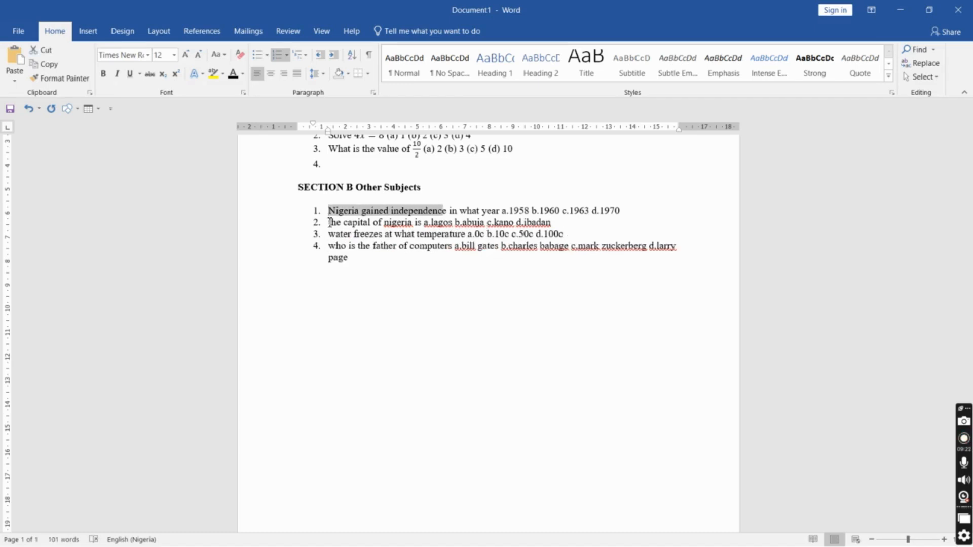
key("Left")
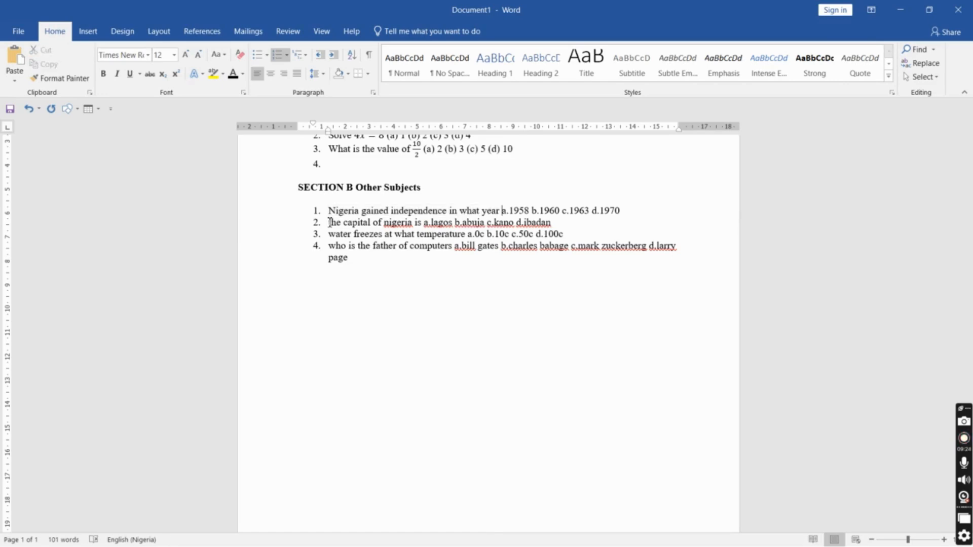
type("? ")
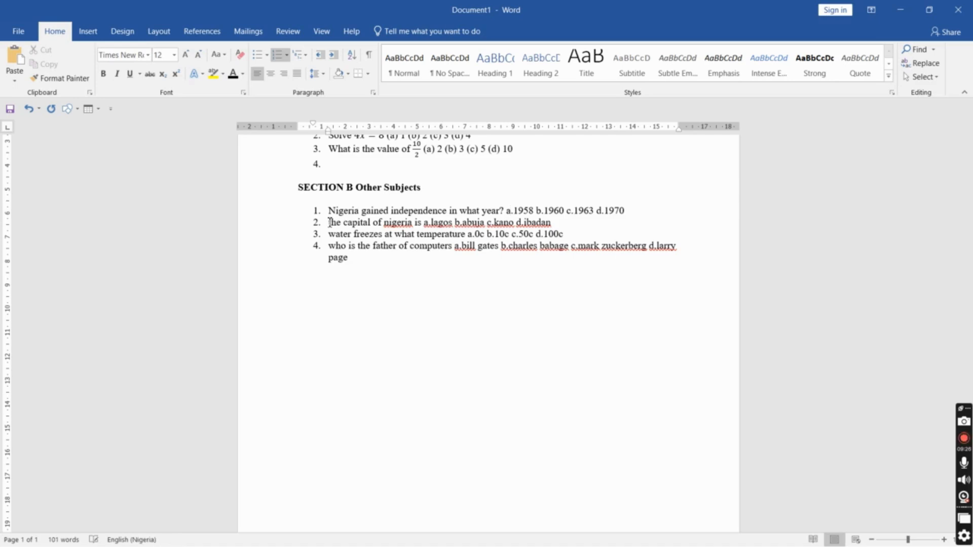
type("(")
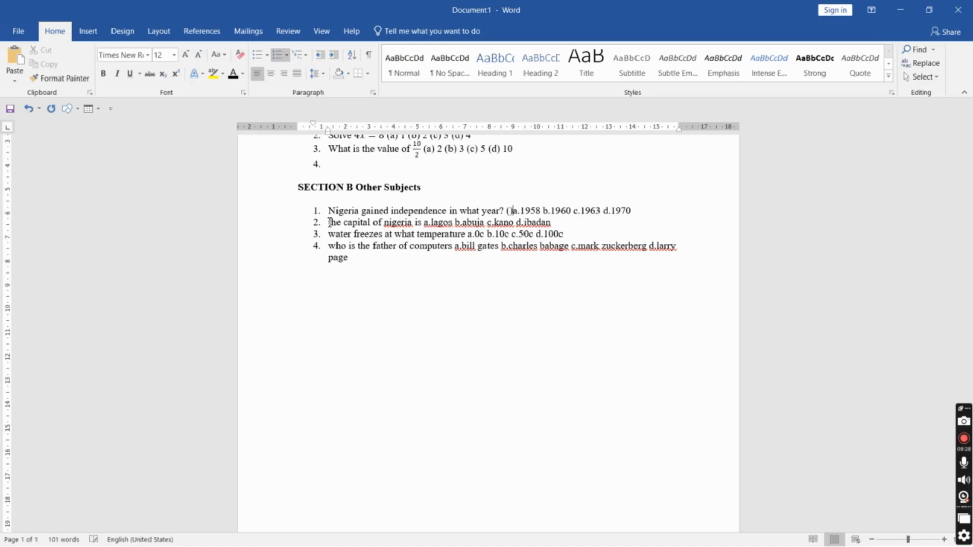
type("a) (a")
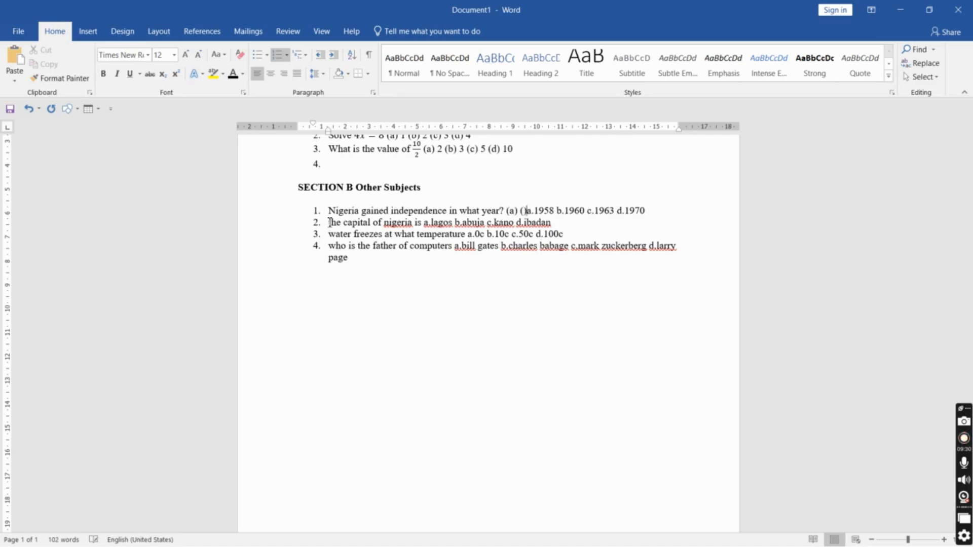
type("b) (")
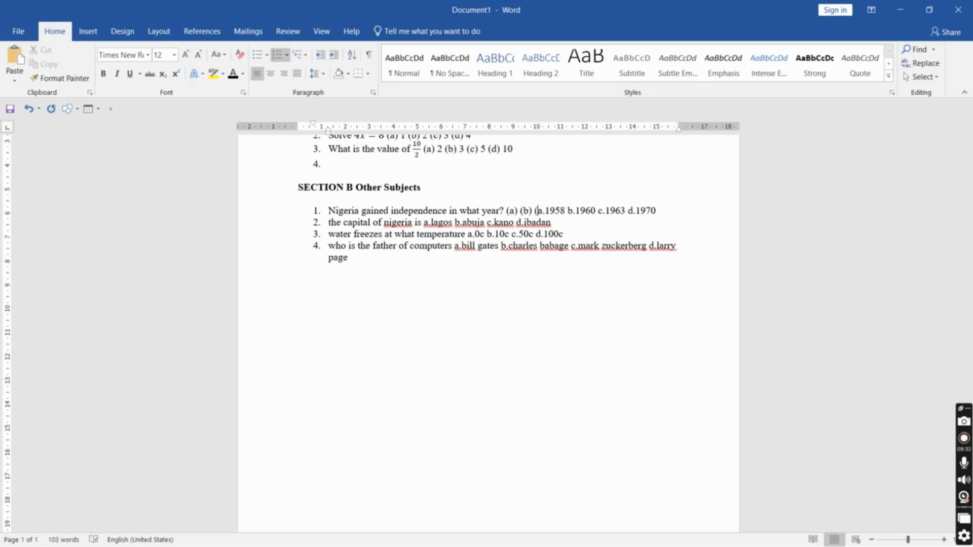
type("c) (")
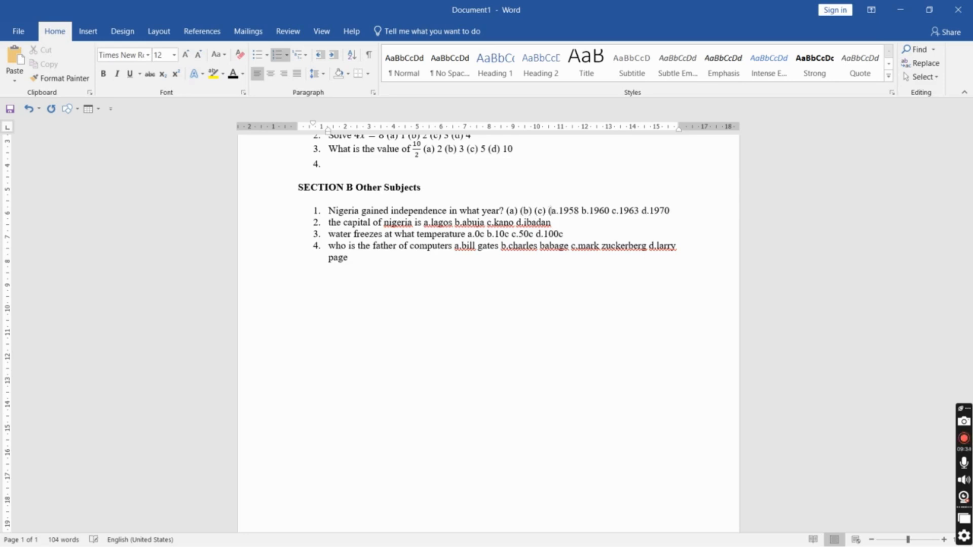
type("d)")
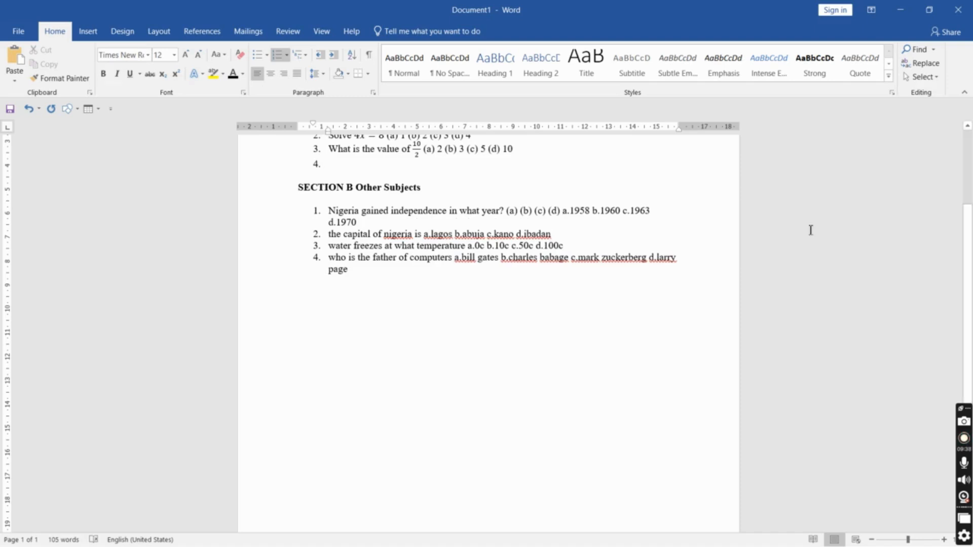
scroll(576, 244, "up", 5)
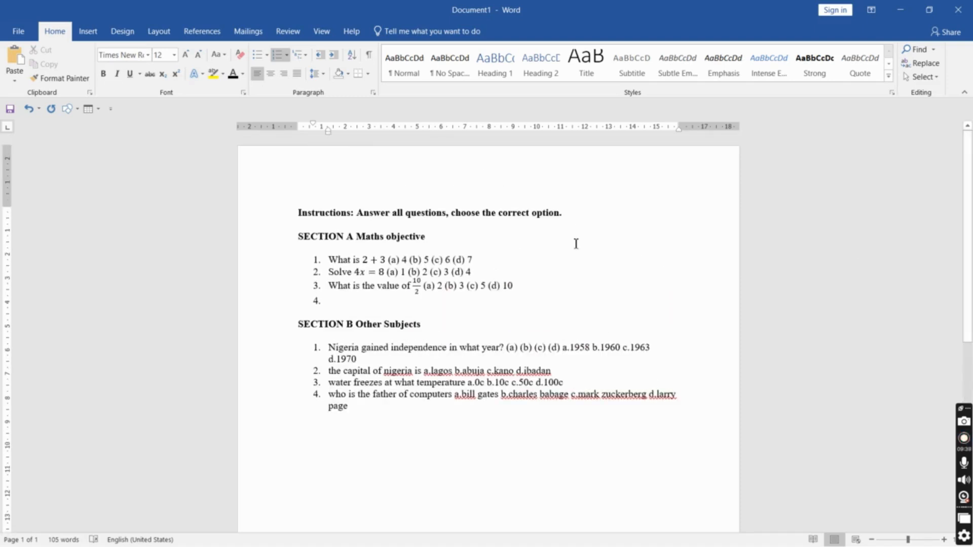
left_click(413, 260)
scroll(589, 295, "down", 3)
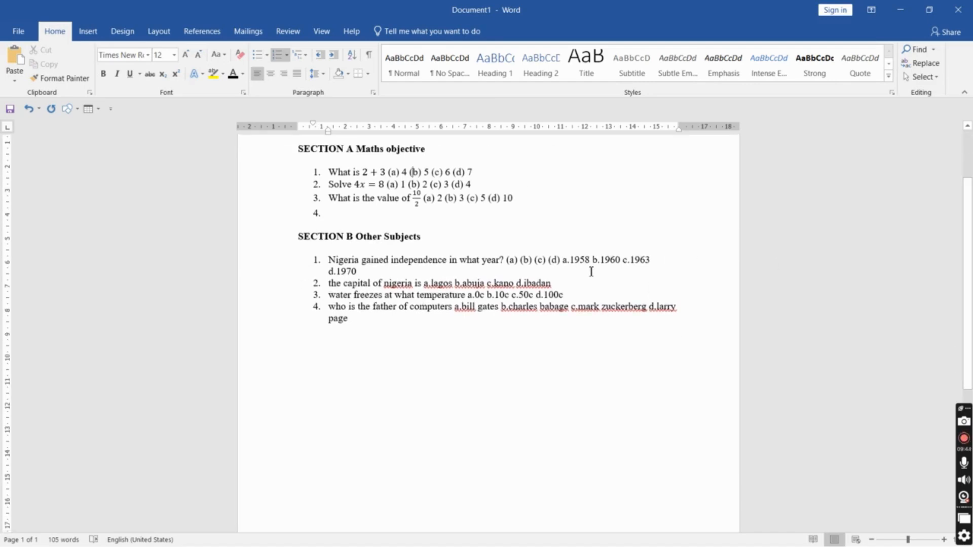
left_click(520, 261)
type("19")
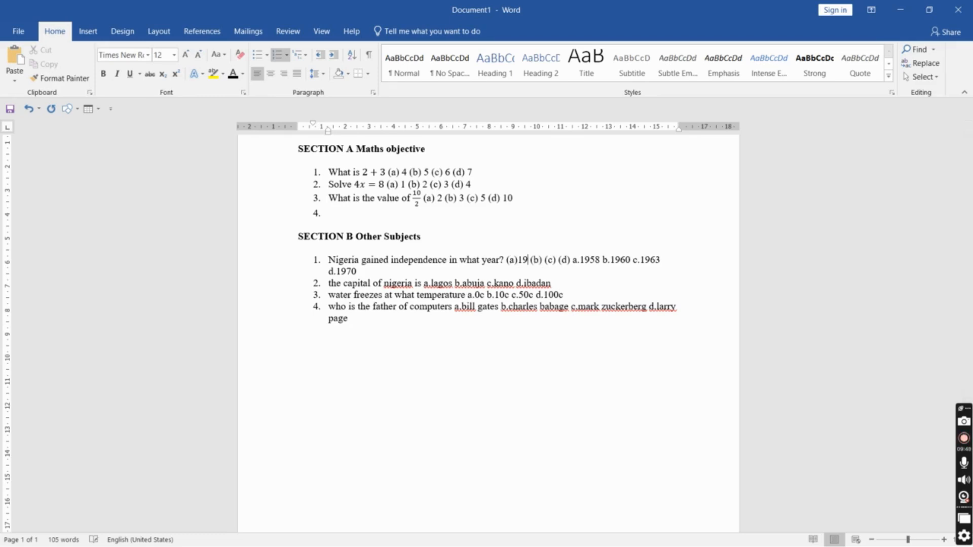
key("BackSpace")
key("BackSpace")
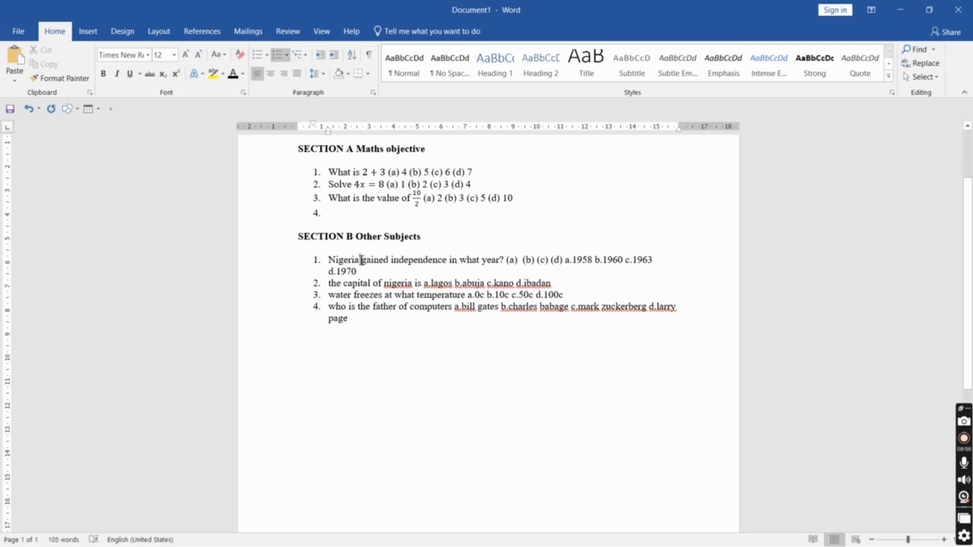
Fill in the options 1958, 1960, 1963 and 1970 after labels (a) to (d) in the first Section B question
left_click_drag(359, 260, 362, 260)
left_click_drag(391, 260, 397, 261)
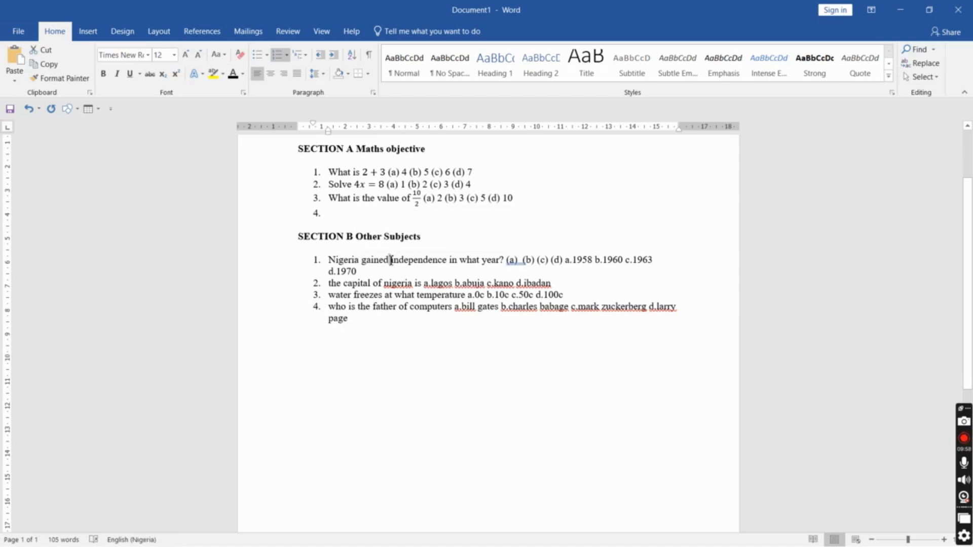
type("i")
left_click(522, 262)
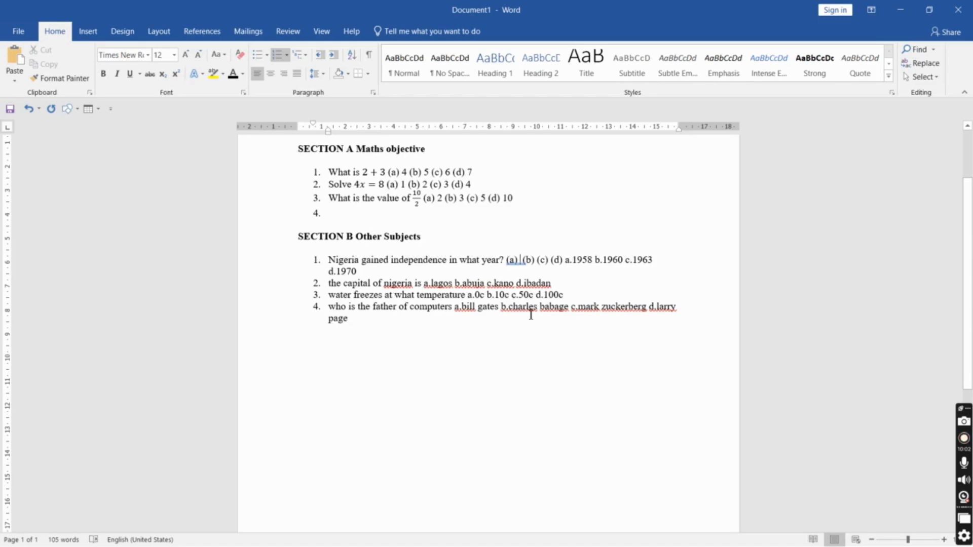
type("1958 b.")
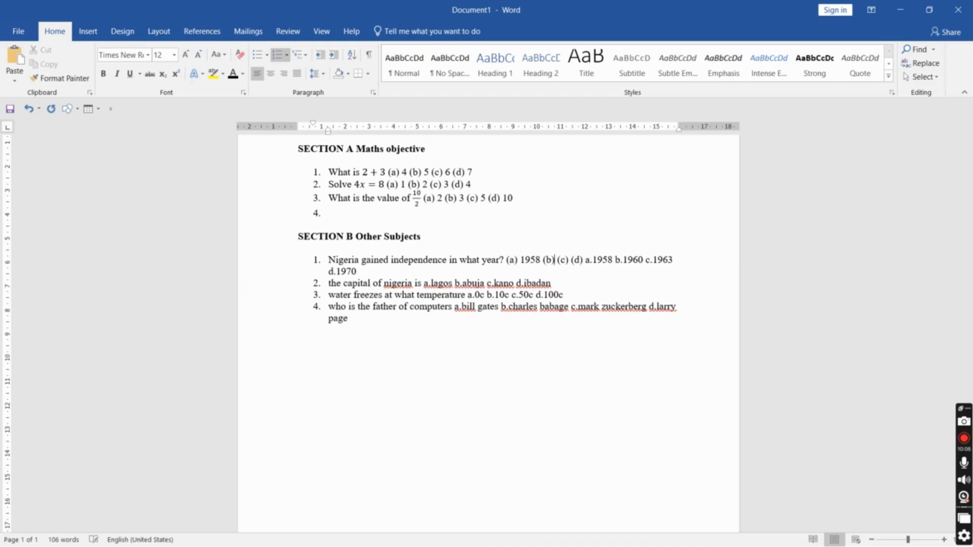
type("1960")
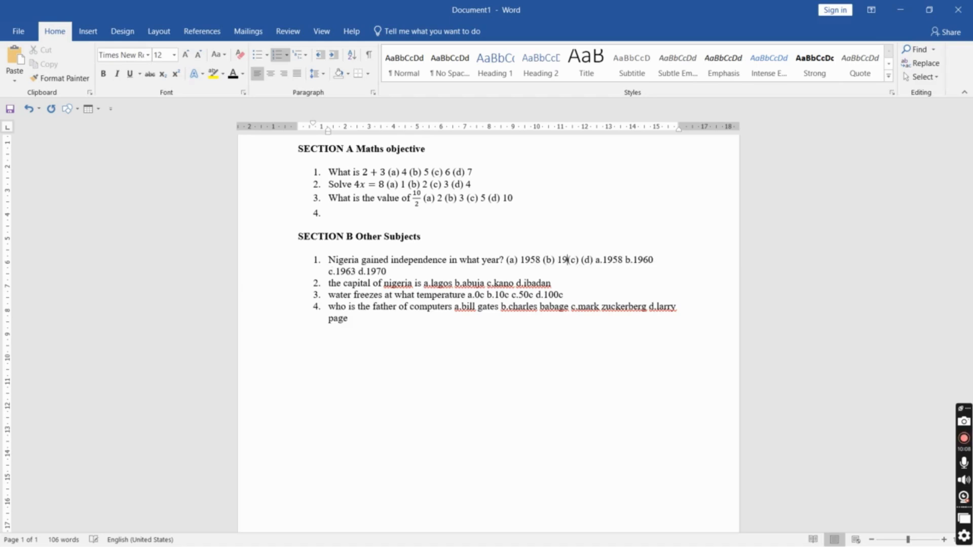
type(" c.")
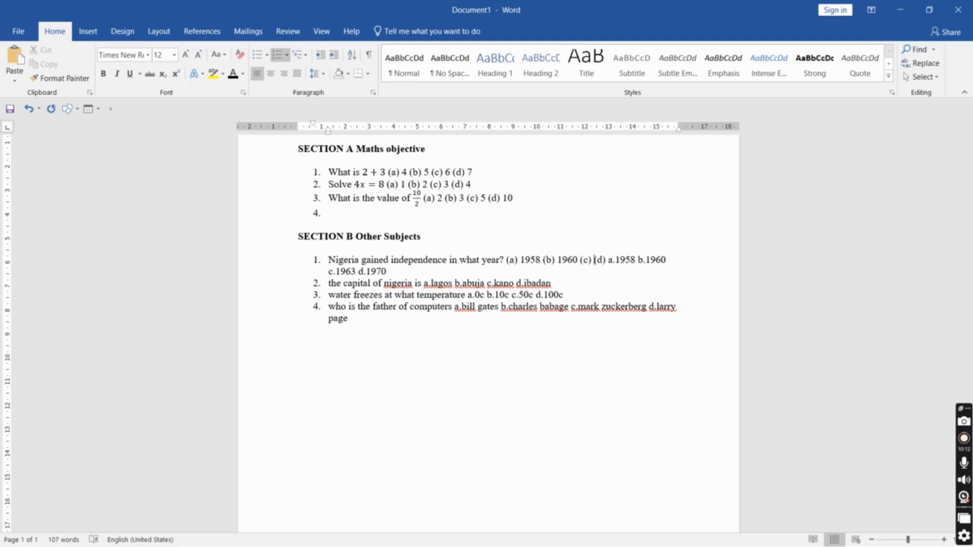
type("1963")
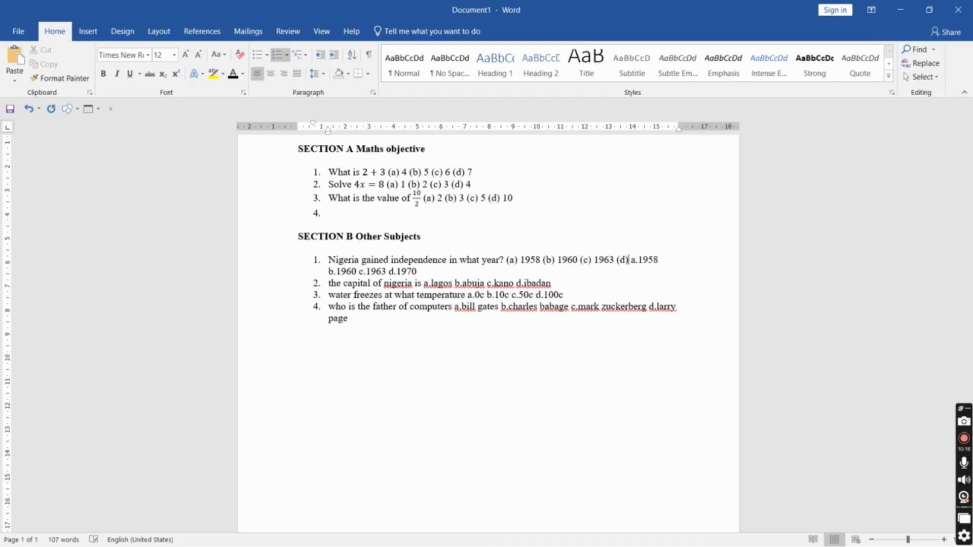
key("shift+Right")
key("shift+Right")
key("shift+Right")
key("shift+Right")
key("shift+Right")
key("shift+Right")
key("shift+Right")
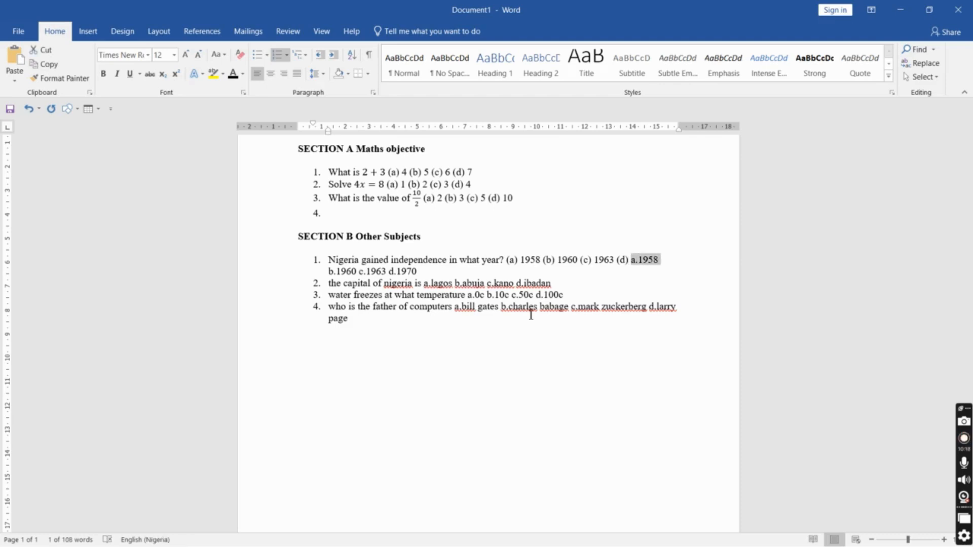
type("1970b")
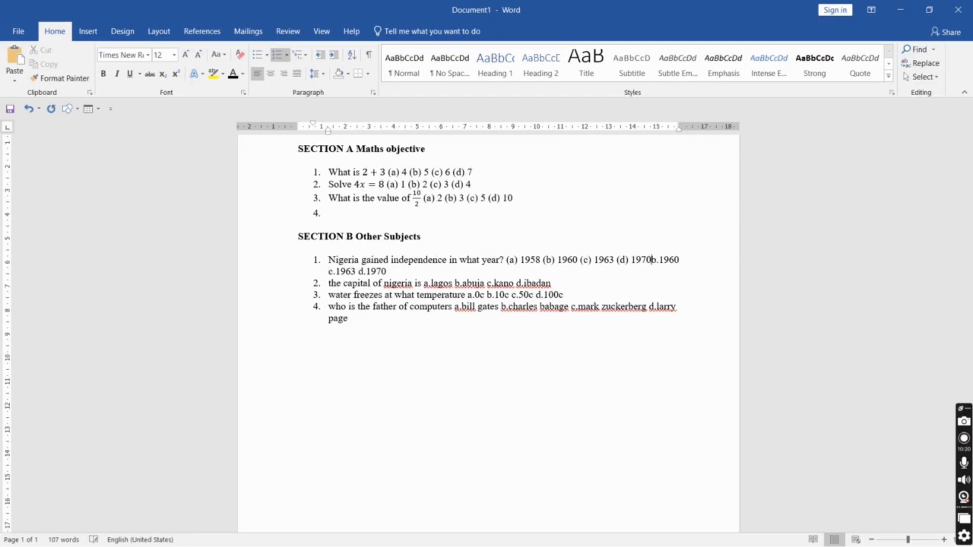
Delete the old unlabelled options from the first question, keeping the second question on its own numbered line
key("ctrl+shift+Down")
key("Delete")
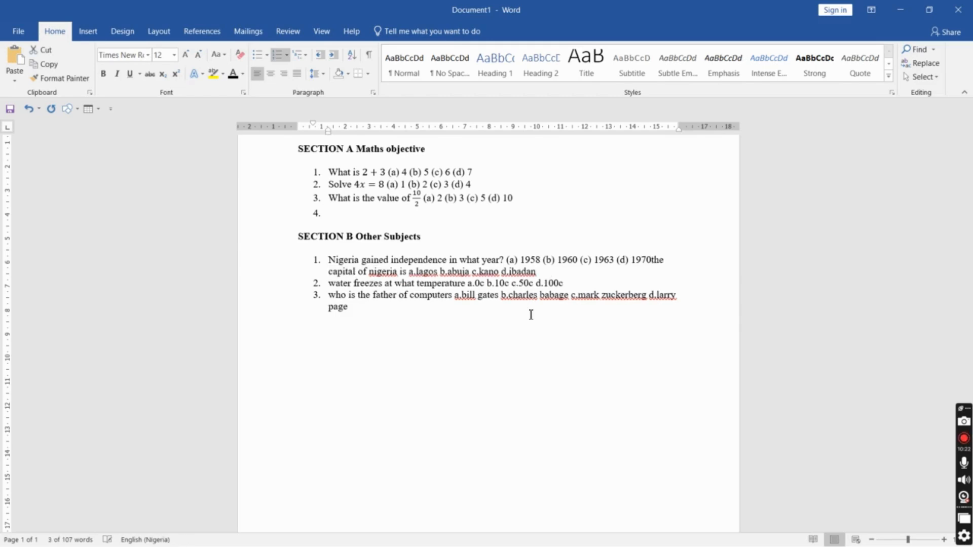
key("Return")
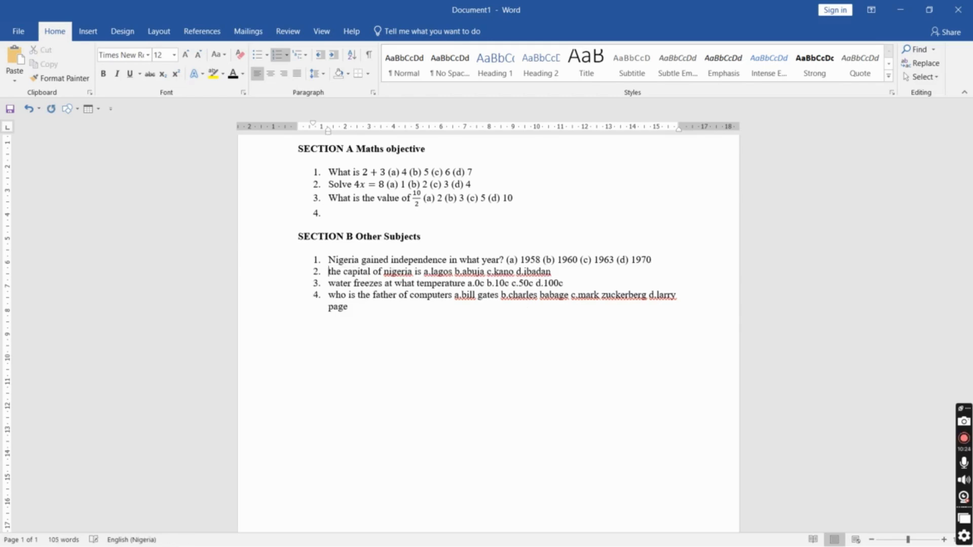
Capitalize "The" and "Nigeria" in the second Section B question, using Capitalize Each Word for Nigeria
key("BackSpace")
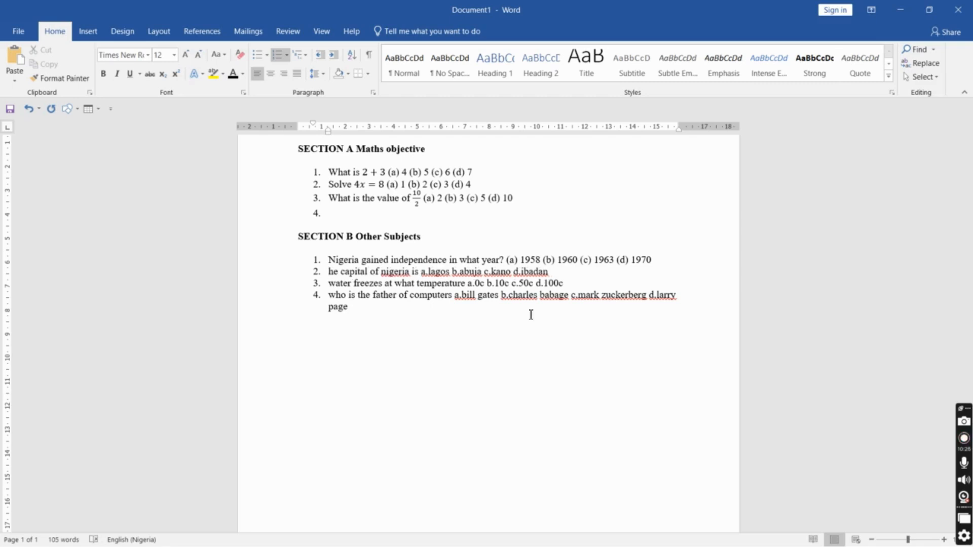
type("T")
key("ctrl+shift+Right")
key("ctrl+shift+Right")
key("ctrl+shift+Right")
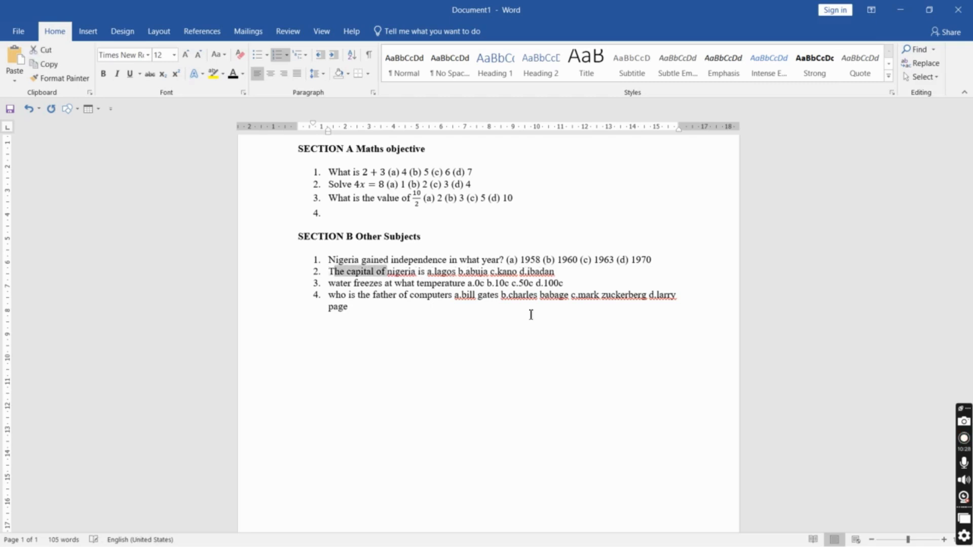
key("Right")
key("ctrl+shift+Right")
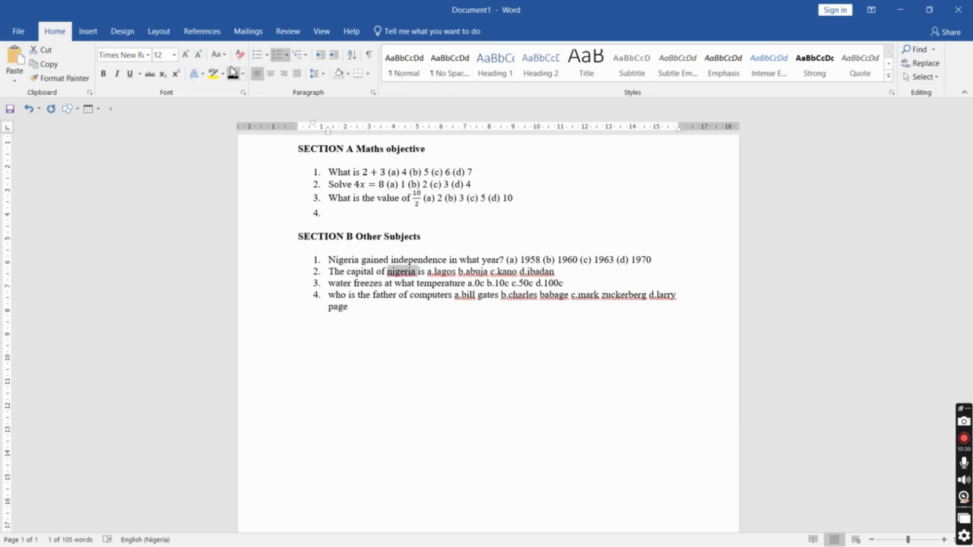
left_click(217, 54)
left_click(232, 72)
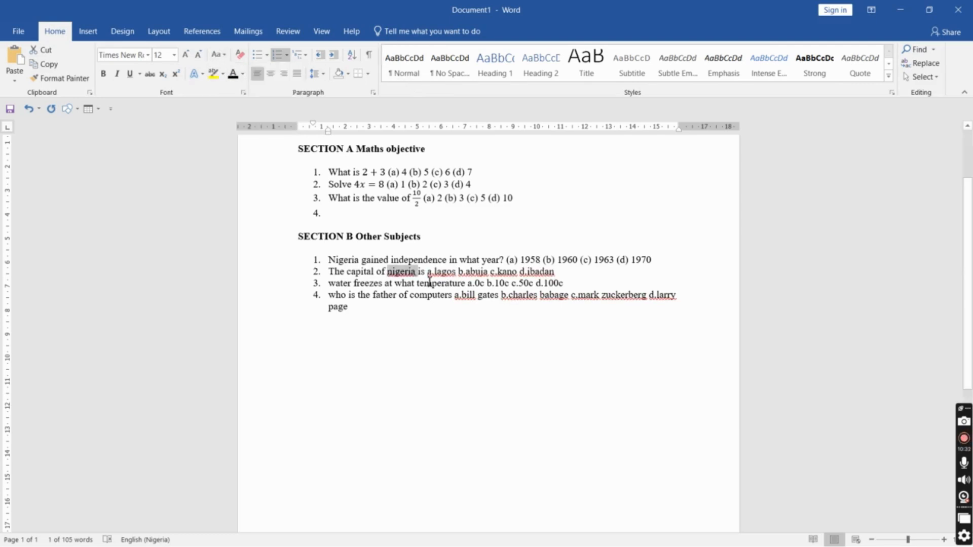
left_click(218, 53)
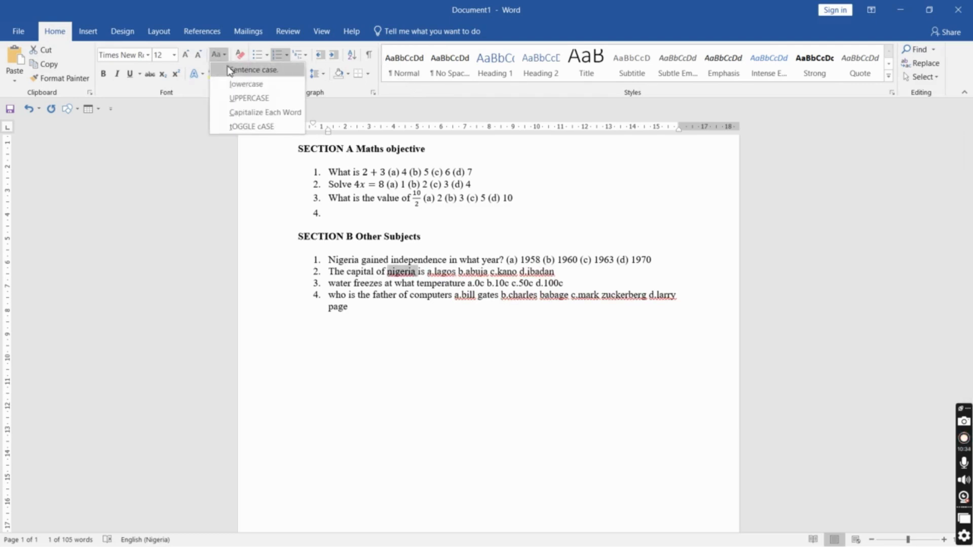
left_click(232, 69)
left_click(218, 54)
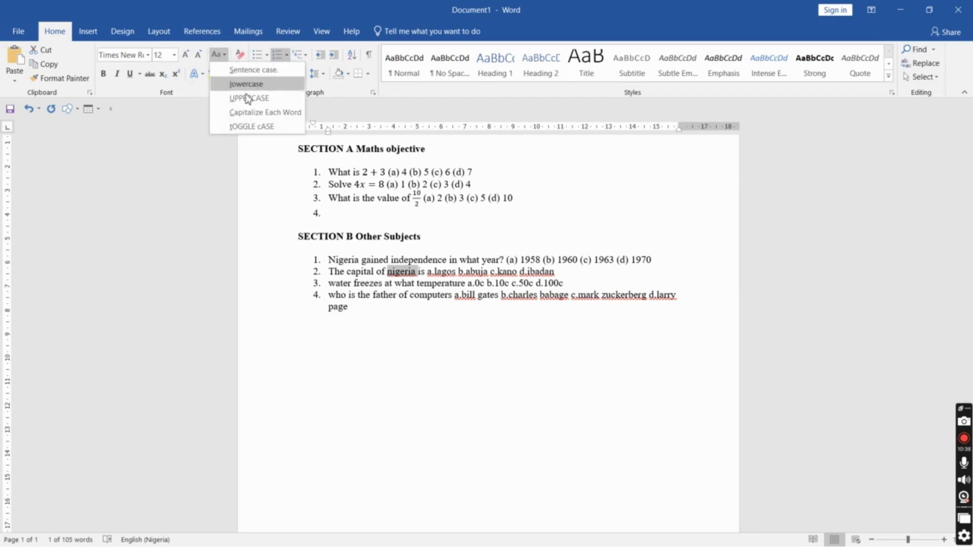
left_click(268, 113)
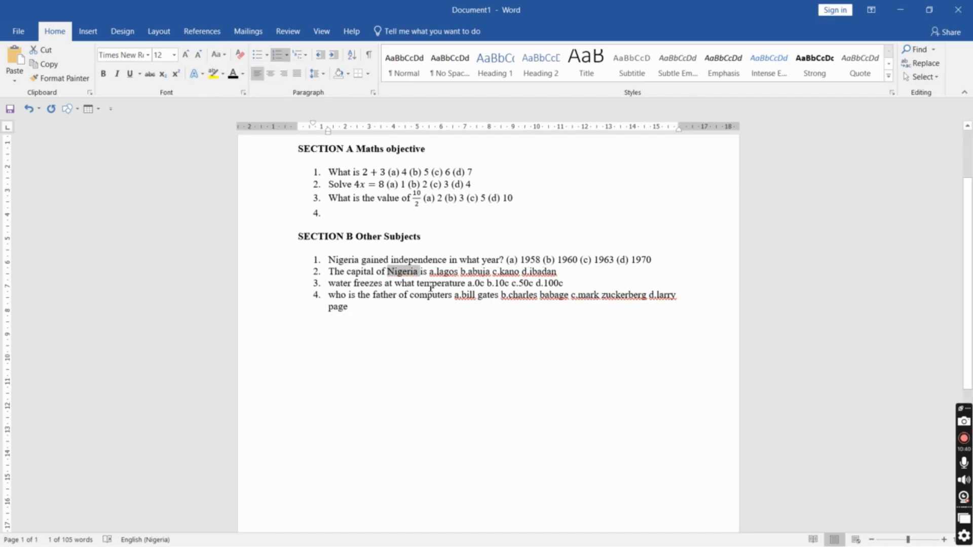
left_click(424, 273)
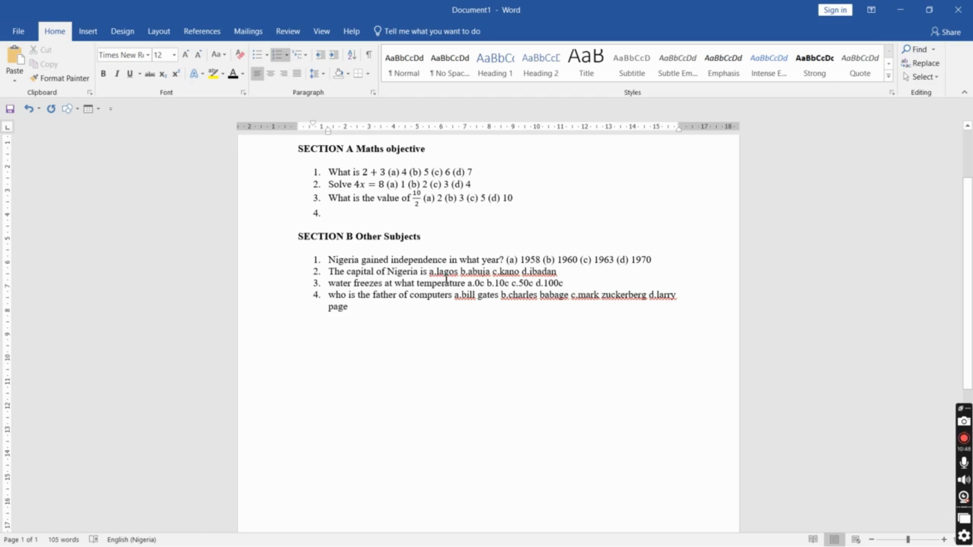
Paste the option labels (a) to (d) after "is" in the second Section B question
type("(a) 4 (b) 5 (c) 6 (d) 7")
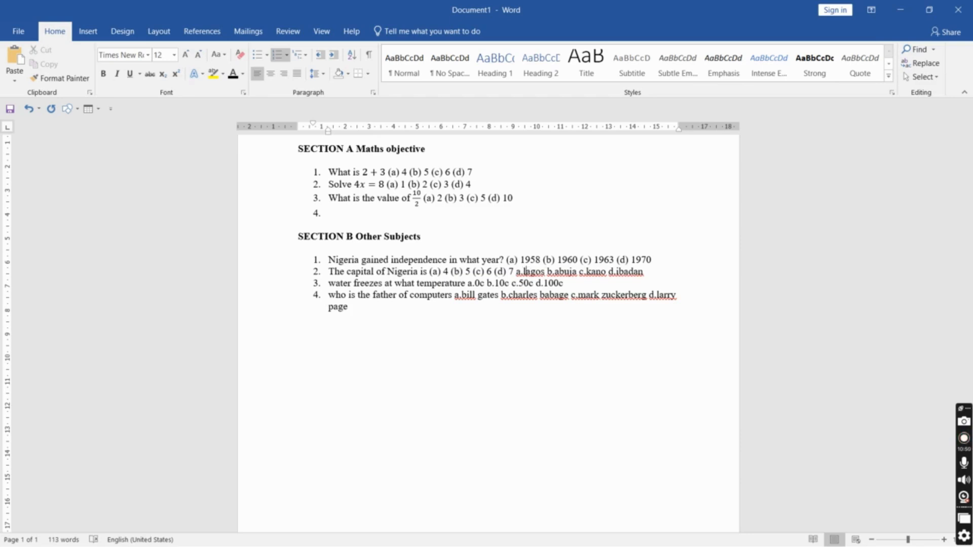
left_click_drag(526, 272, 547, 272)
key("BackSpace")
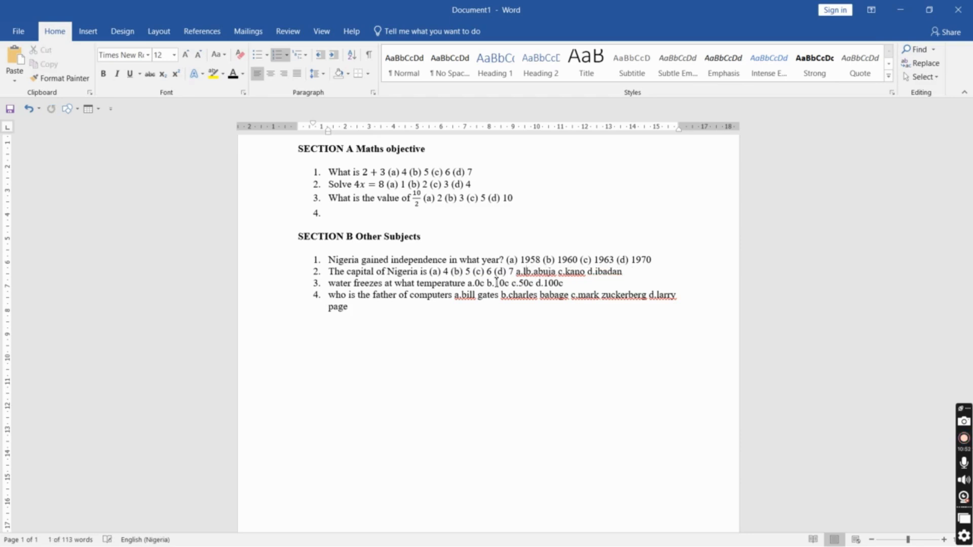
key("ctrl+z")
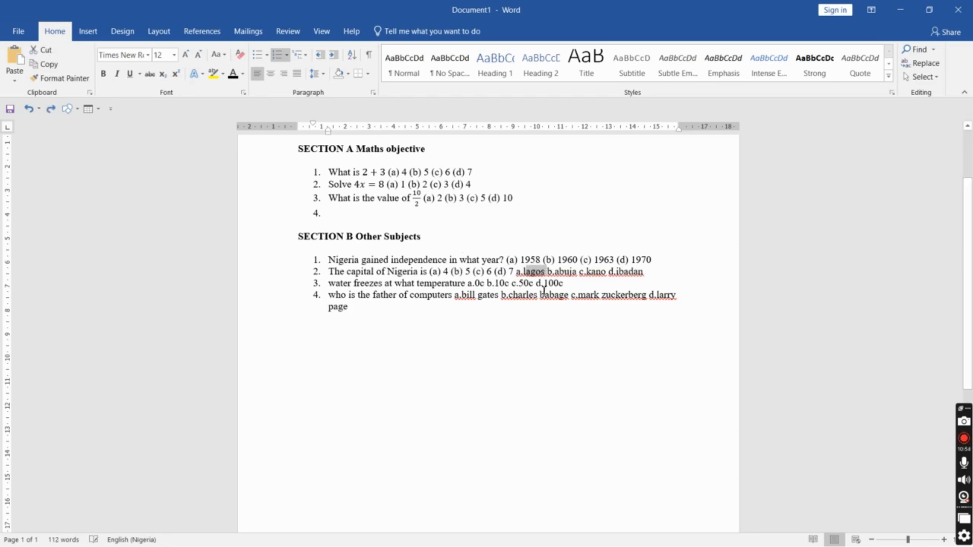
Capitalize each word of the old options lagos, abuja, kano and ibadan in the second question
left_click(558, 278)
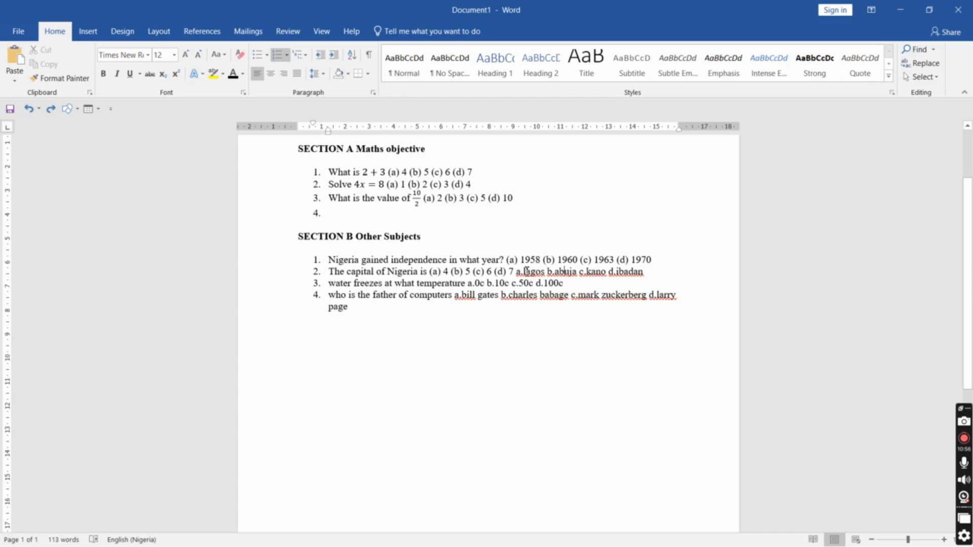
left_click_drag(526, 272, 638, 277)
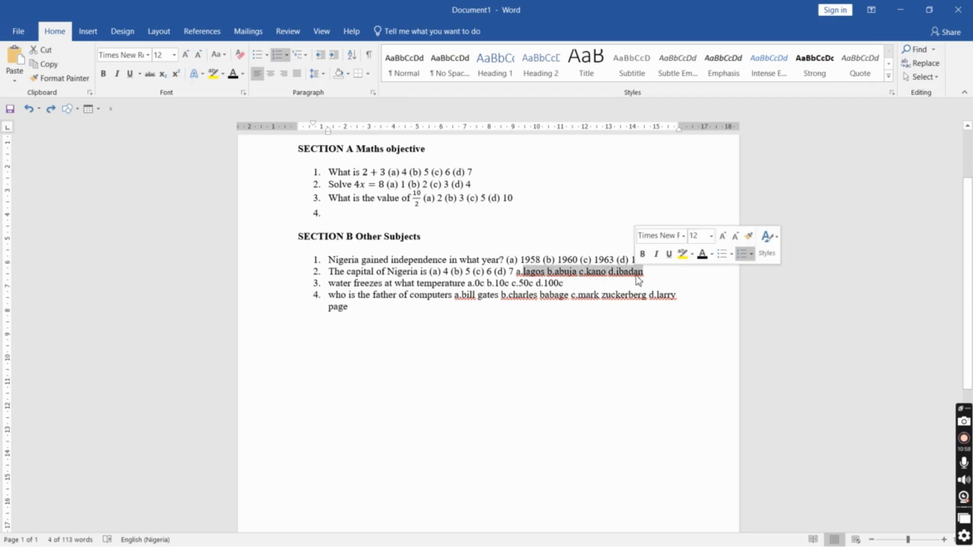
left_click(217, 54)
left_click(254, 113)
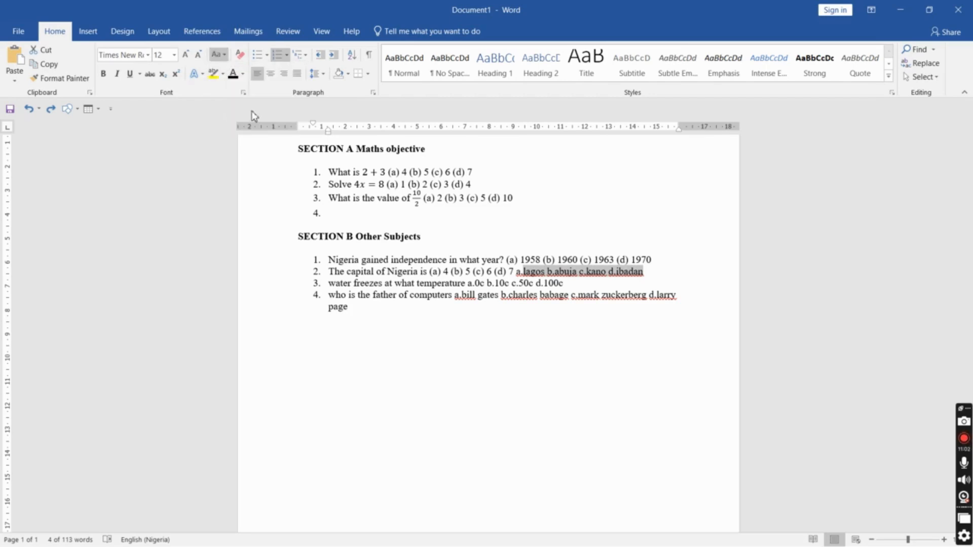
left_click(548, 273)
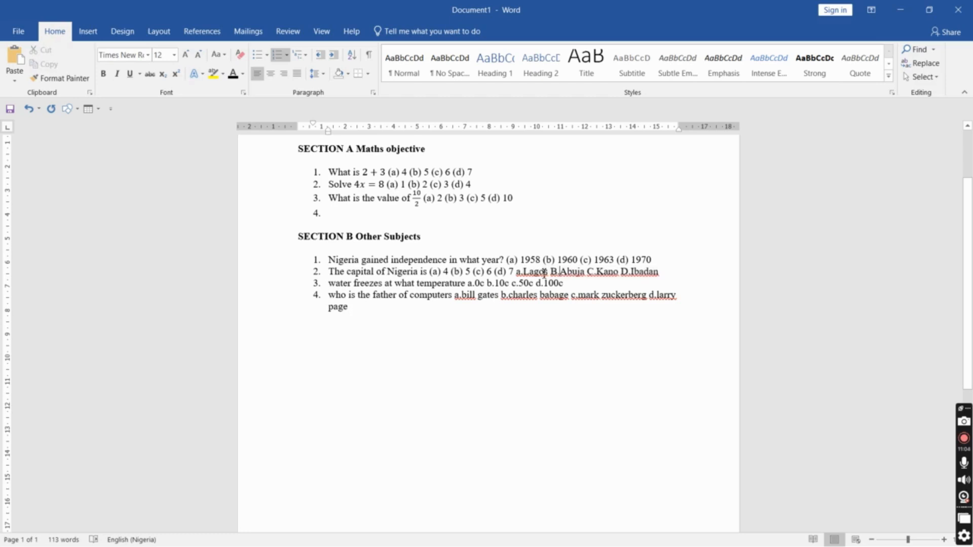
Move Lagos and Abuja into options (a) and (b) of the second question, replacing the placeholder numbers
double_click(548, 273)
key("ctrl+c")
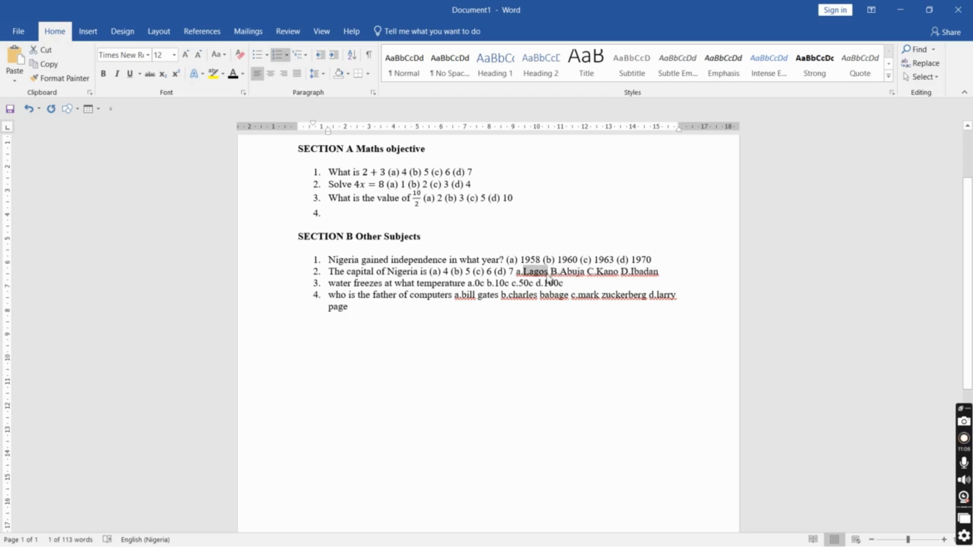
key("Delete")
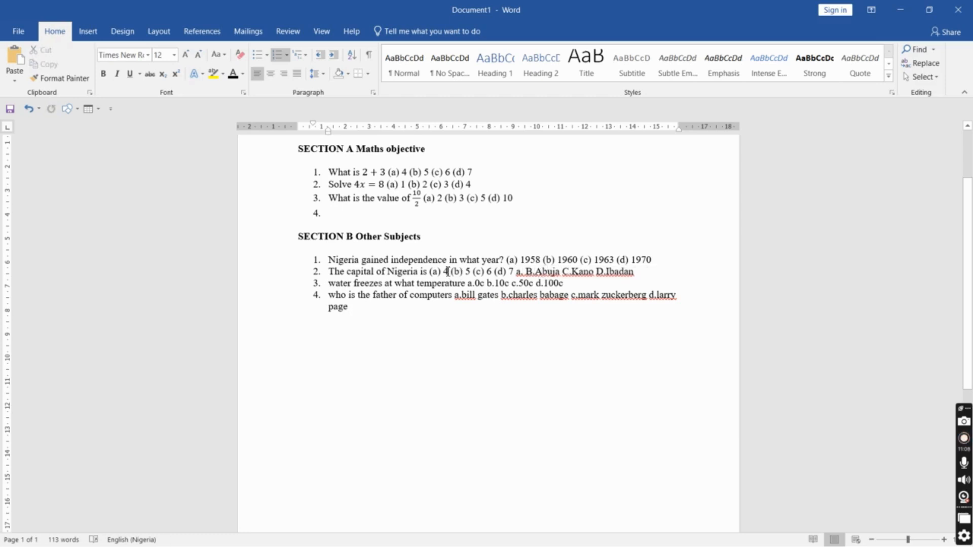
double_click(447, 272)
key("ctrl+v")
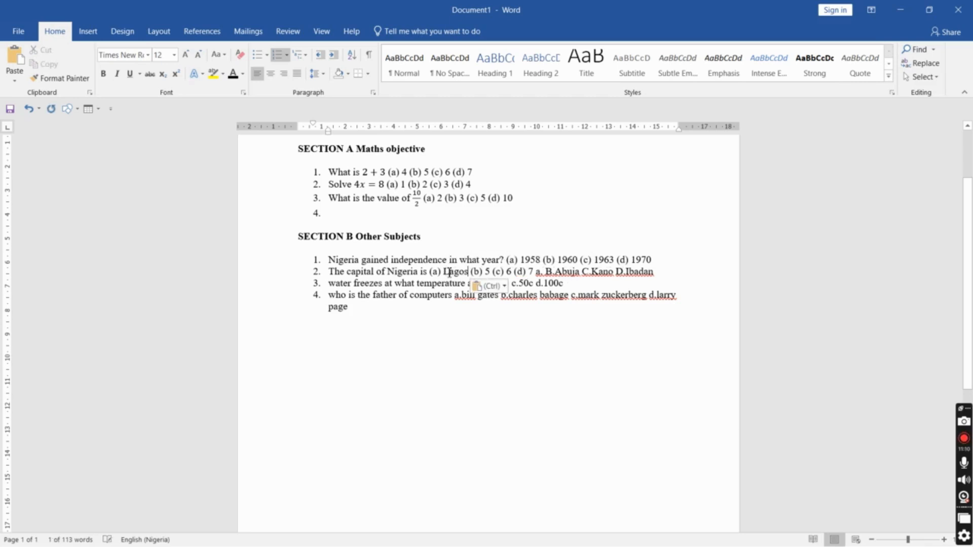
left_click_drag(557, 272, 580, 273)
key("ctrl+c")
key("Delete")
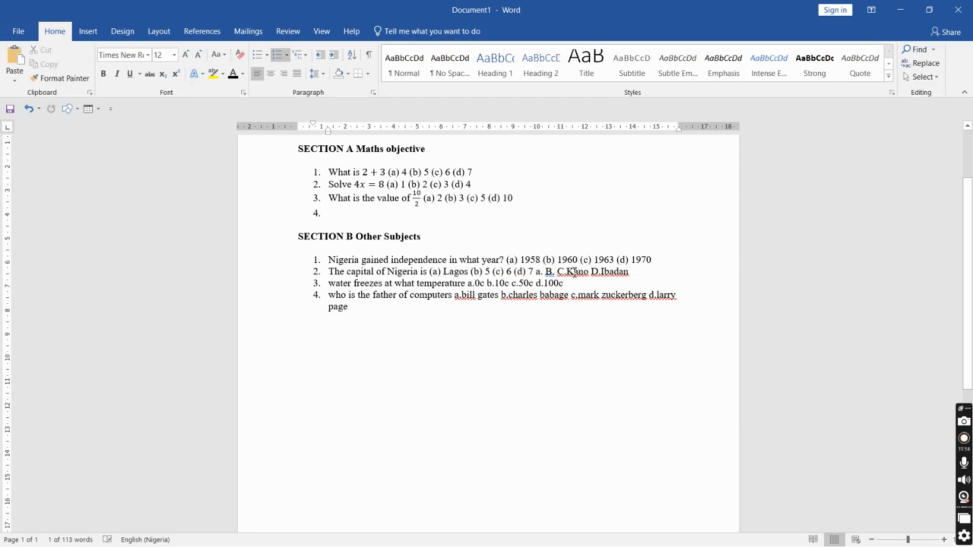
double_click(489, 272)
key("ctrl+v")
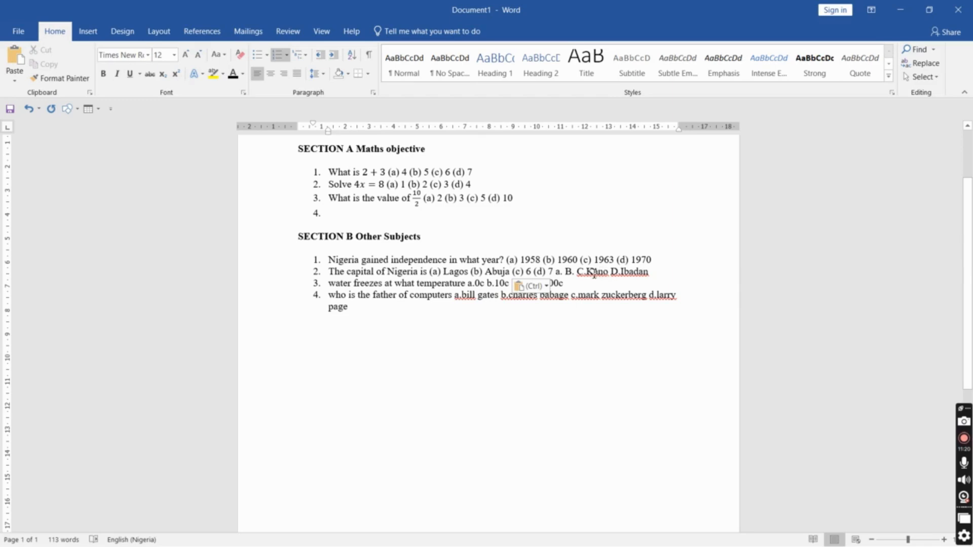
Move Kano and Ibadan into options (c) and (d), then delete the leftover letter labels at the line end
left_click_drag(587, 272, 608, 278)
key("ctrl+c")
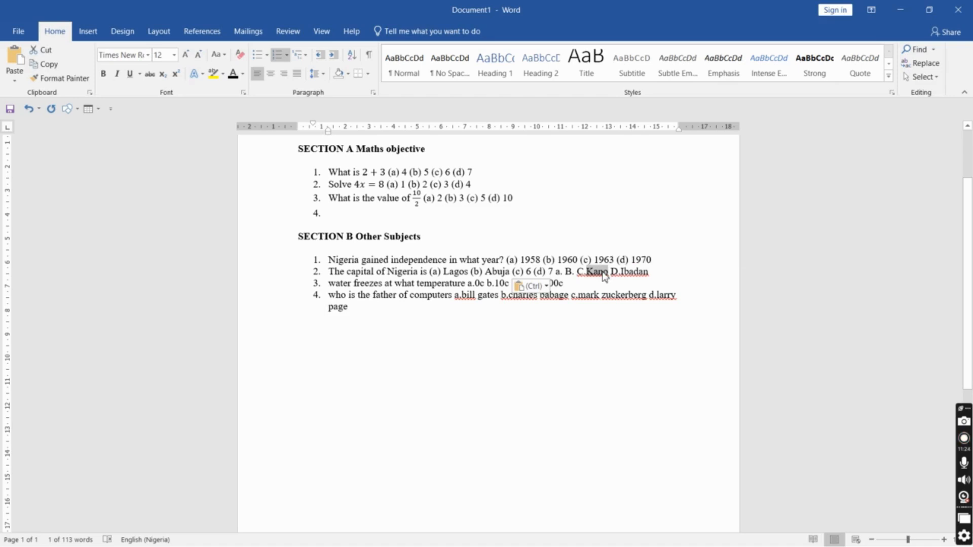
key("Delete")
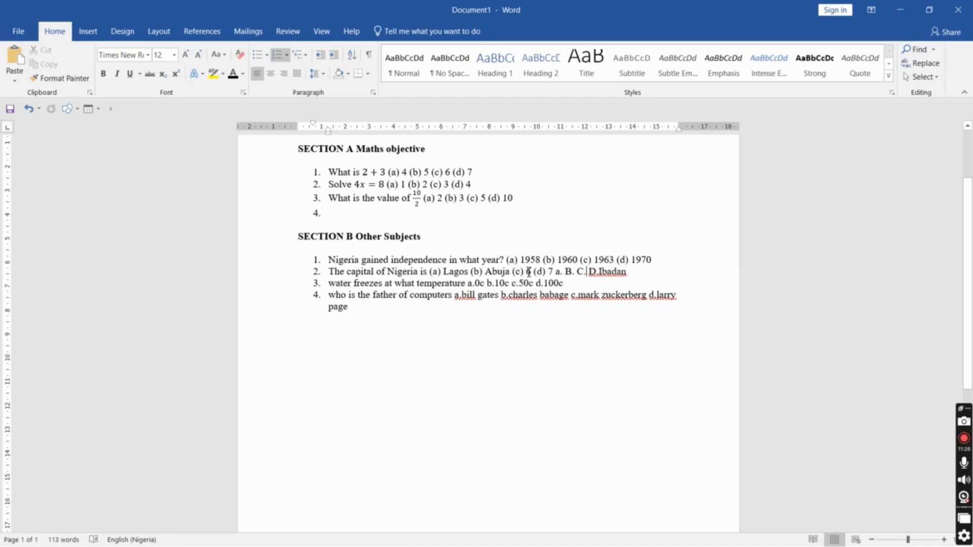
double_click(529, 272)
key("ctrl+v")
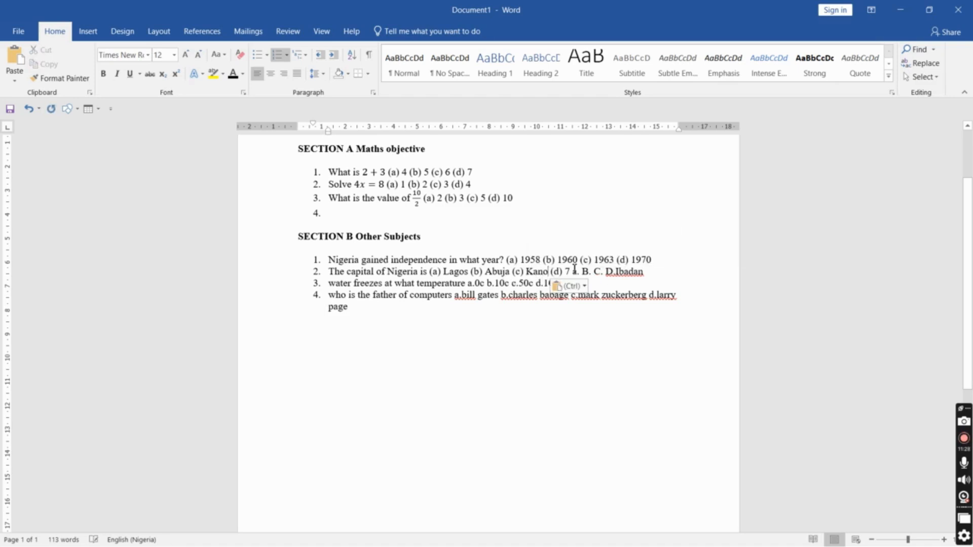
left_click_drag(618, 273, 642, 278)
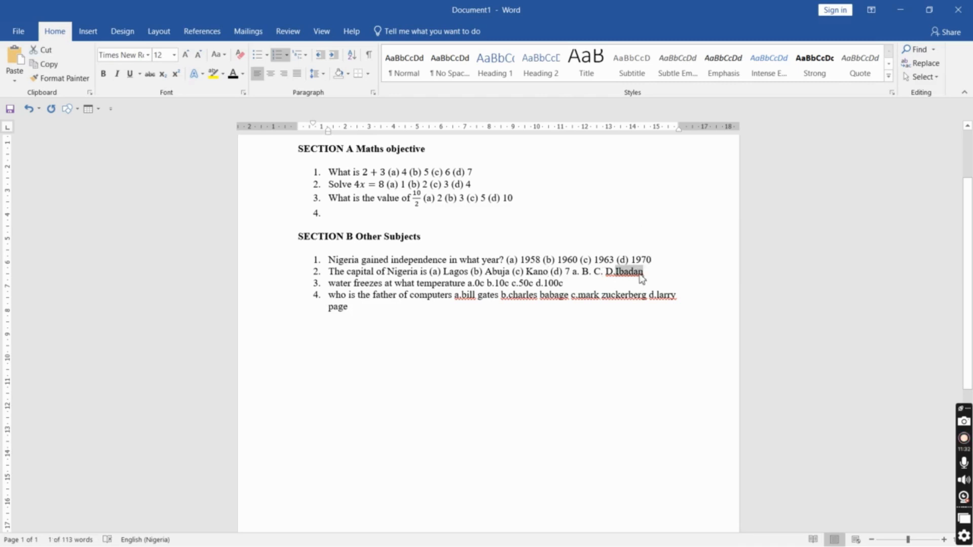
key("ctrl+x")
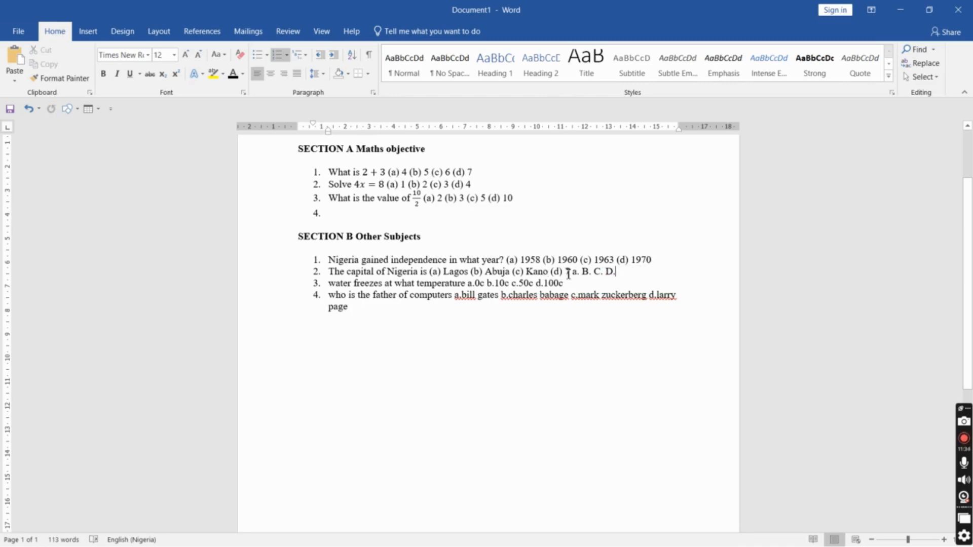
left_click_drag(565, 274, 573, 274)
key("ctrl+v")
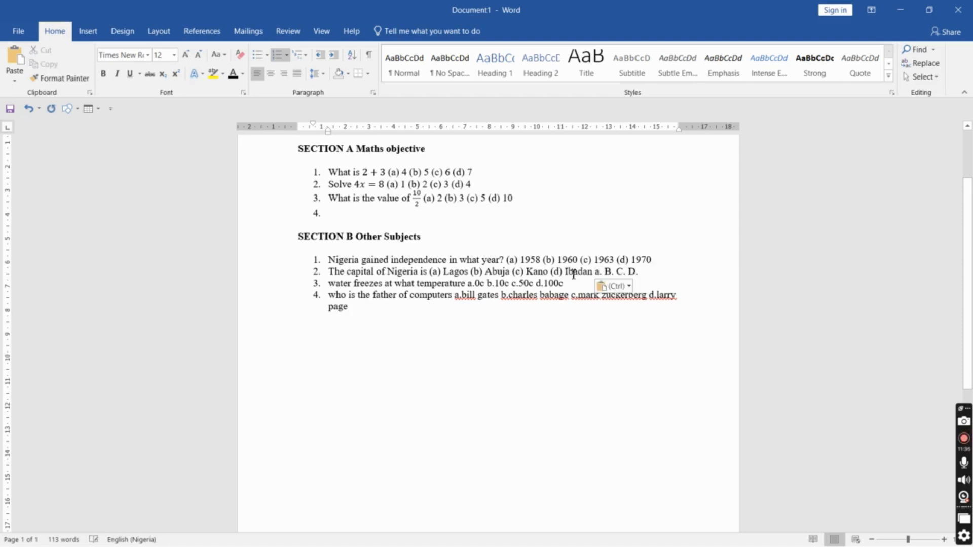
key("shift+End")
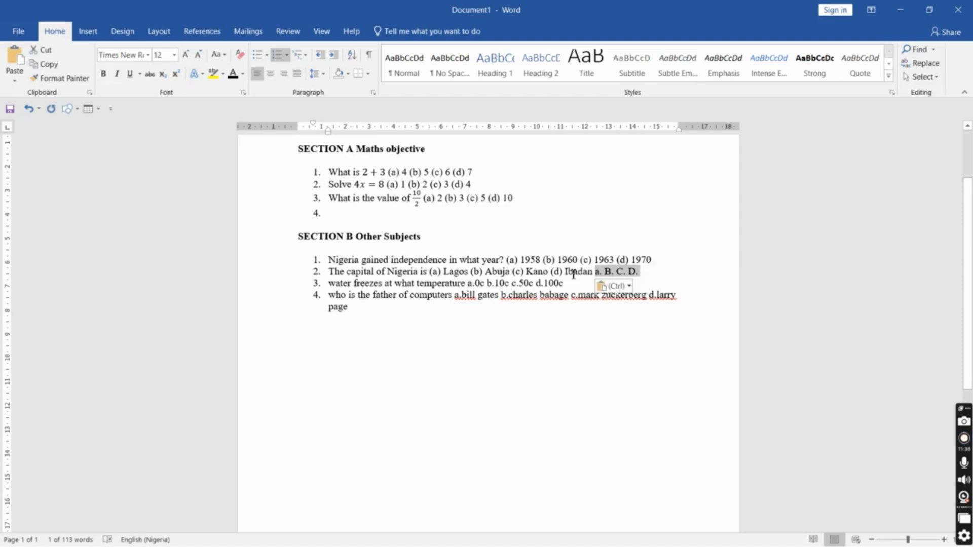
key("Delete")
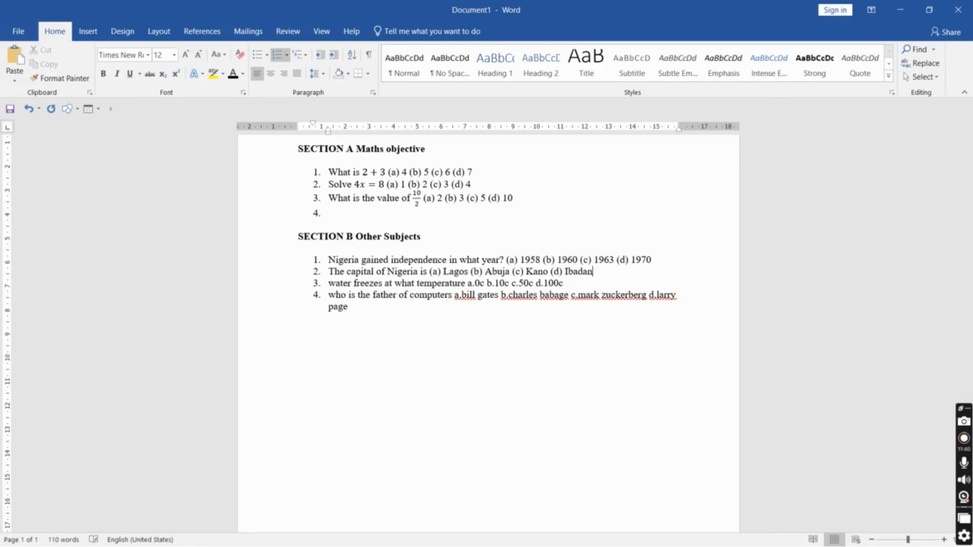
Capitalize "Water" at the start of the third Section B question
left_click(337, 285)
key("BackSpace")
type("W")
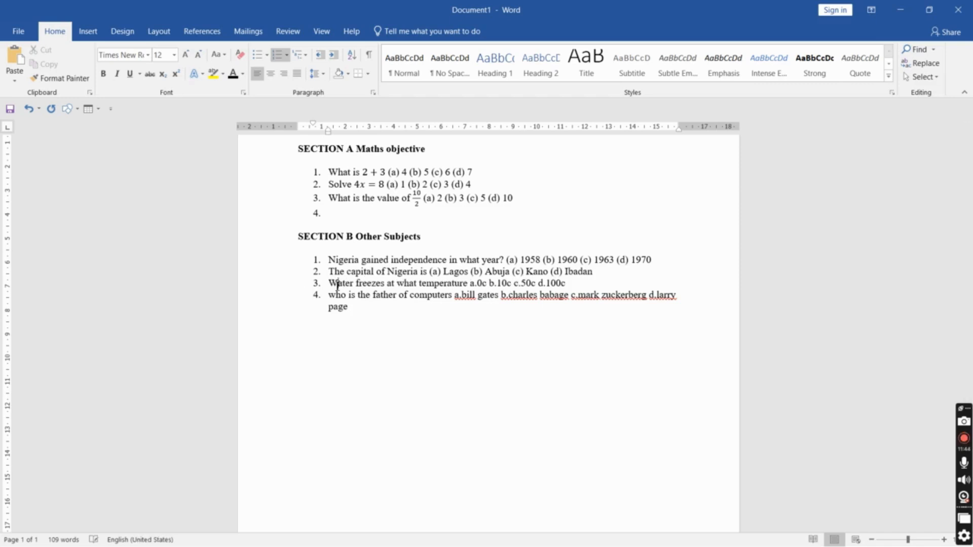
key("ctrl+shift+Right")
key("ctrl+shift+Right")
key("ctrl+shift+Right")
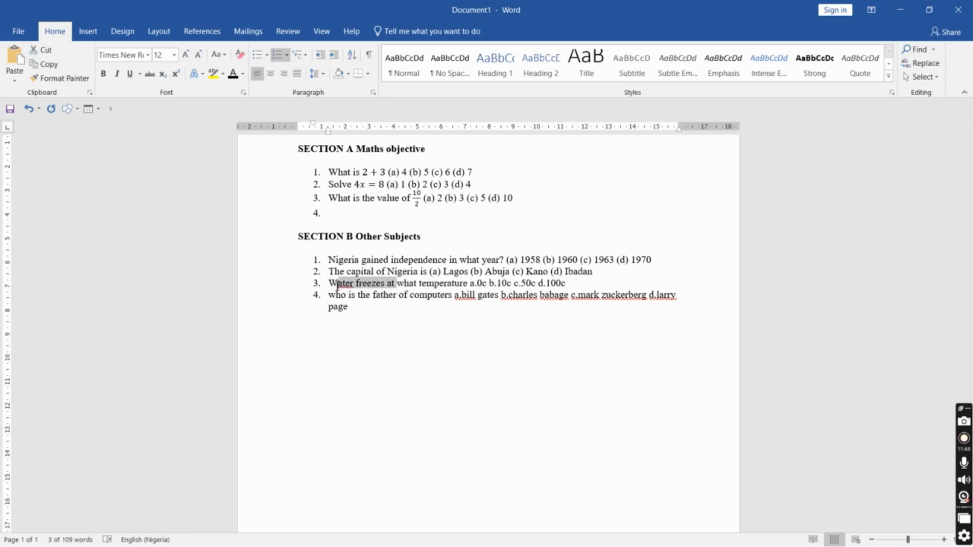
left_click(337, 285)
double_click(337, 285)
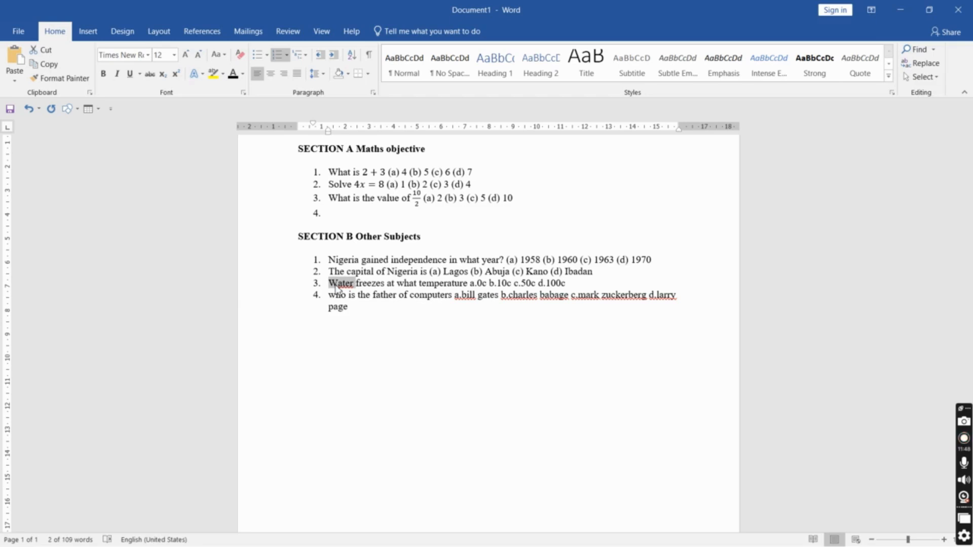
key("ctrl+h")
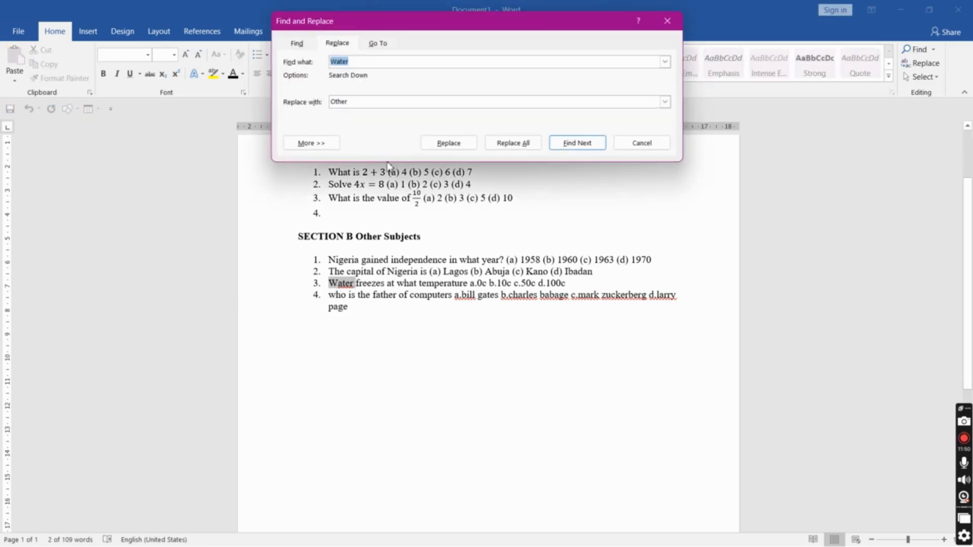
left_click_drag(359, 102, 317, 109)
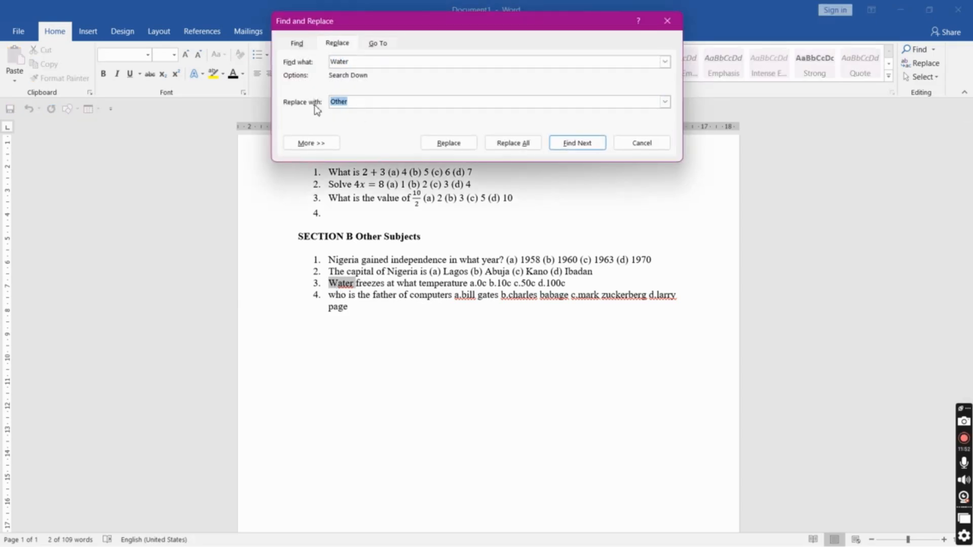
type("O")
left_click(564, 143)
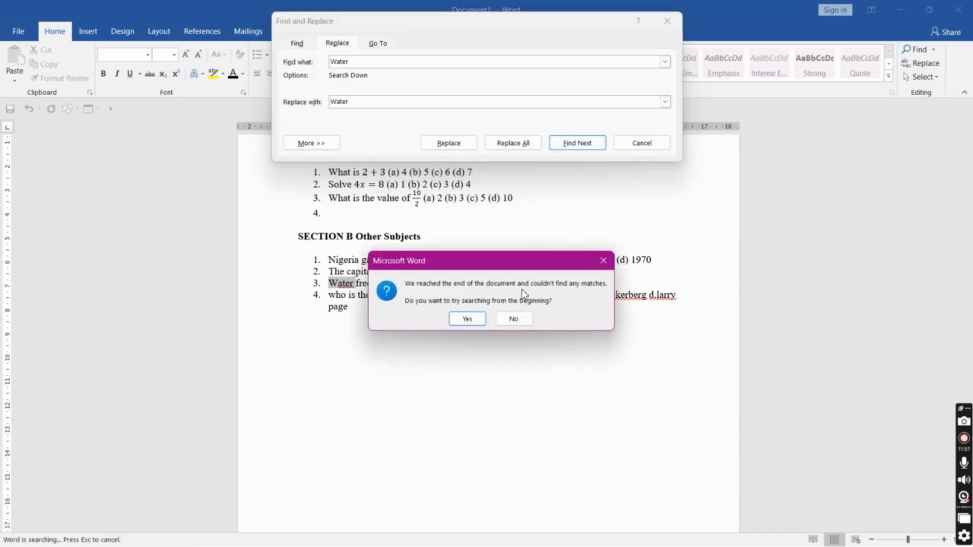
left_click(606, 259)
left_click(357, 284)
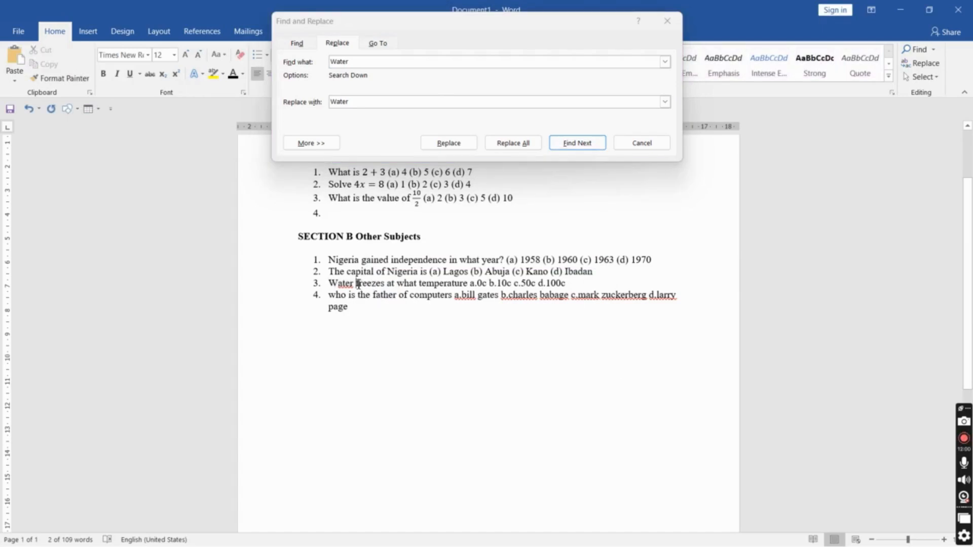
left_click(630, 146)
left_click(641, 144)
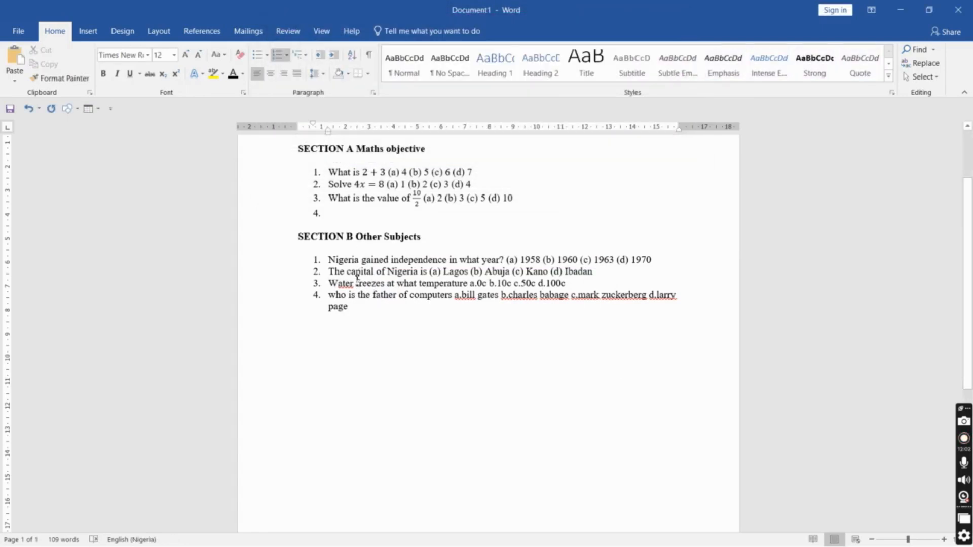
Retype the ending of "Water" at the start of the third question
key("BackSpace")
key("BackSpace")
key("BackSpace")
key("BackSpace")
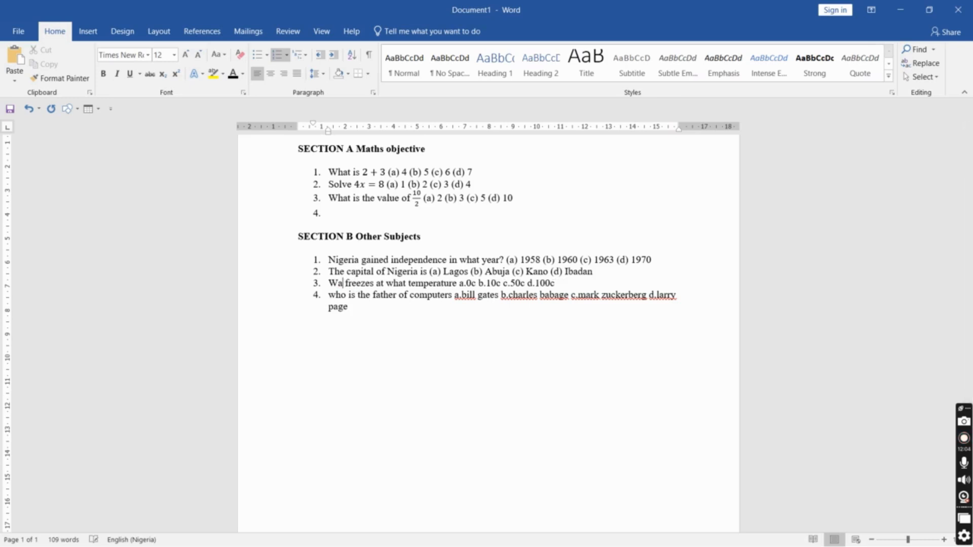
type("ater")
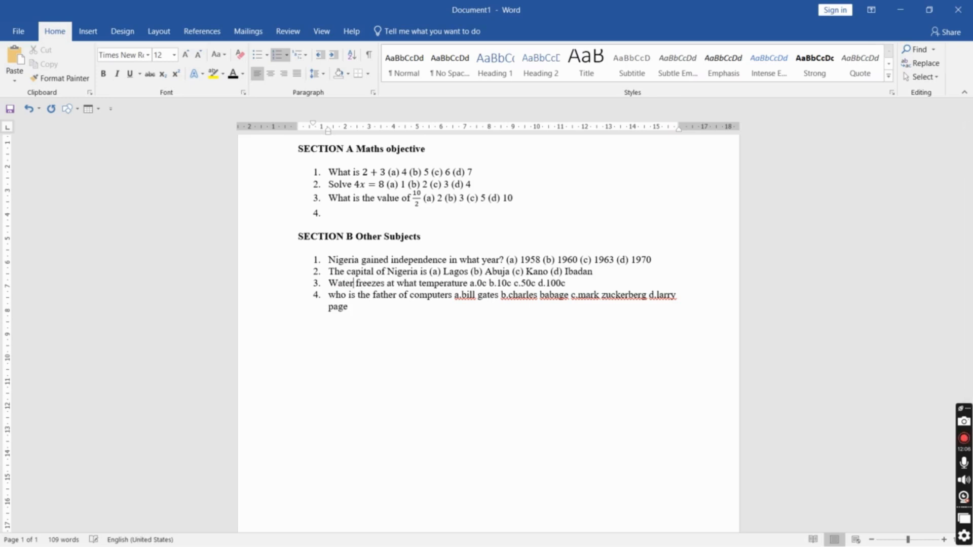
Add a question mark after "temperature" in the third Section B question
key("ctrl+shift+Right")
key("ctrl+shift+Right")
key("ctrl+shift+Right")
key("ctrl+shift+Right")
key("ctrl+shift+Right")
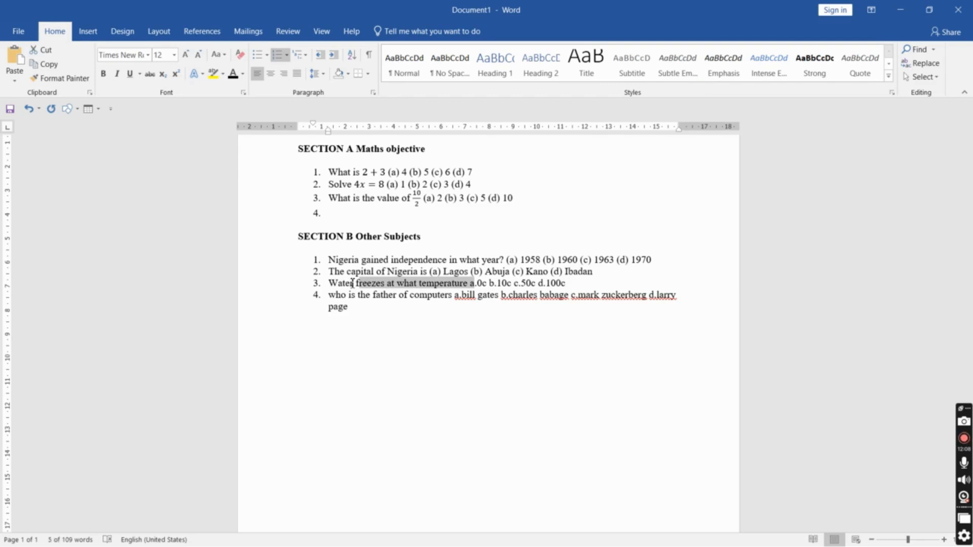
key("Right")
key("Left")
type("?")
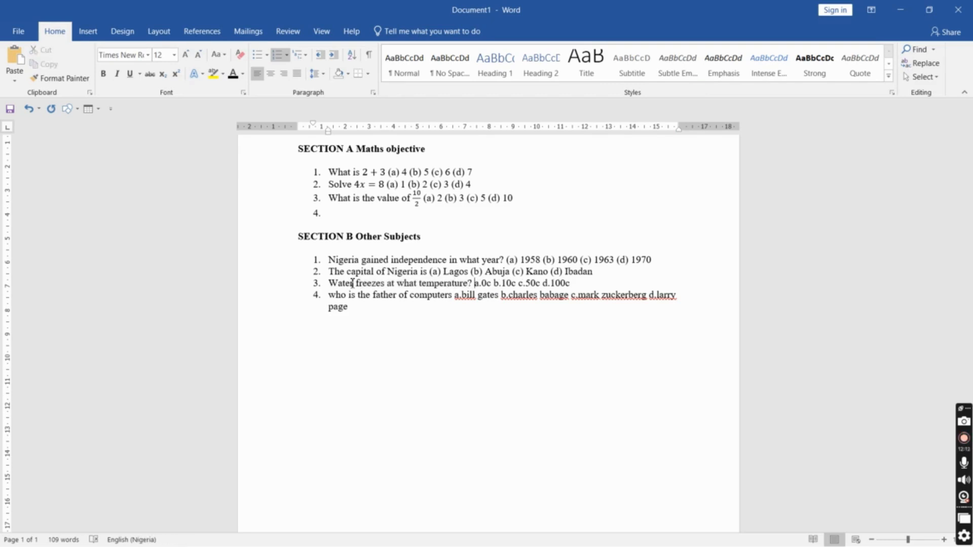
Delete the old answer options "a.0c b.10c c.50c d.100c" from the end of the third Section B question
key("ctrl+v")
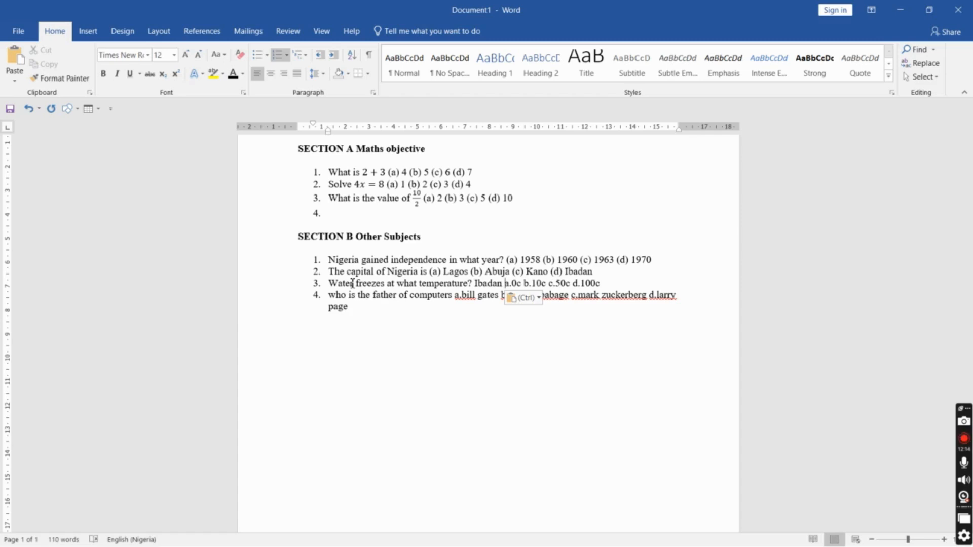
key("ctrl+z")
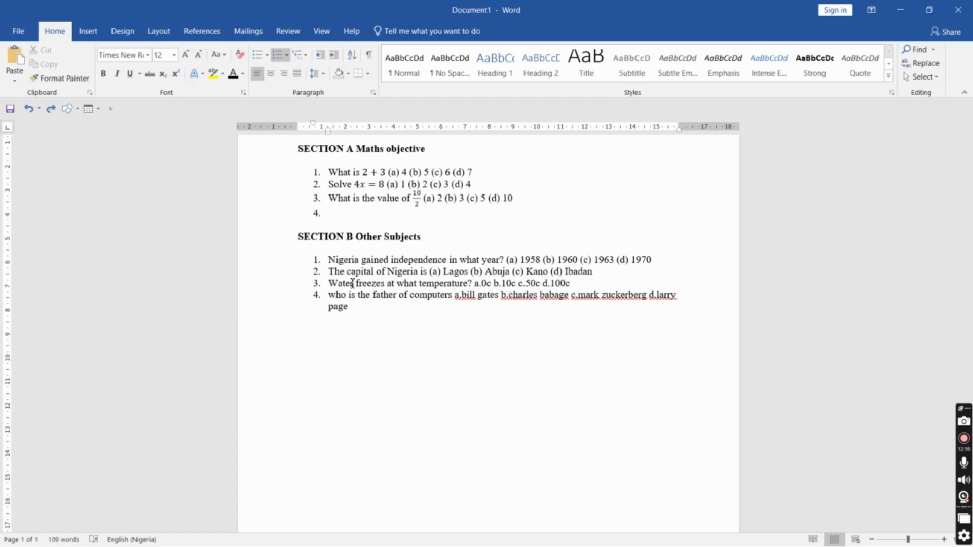
key("shift+End")
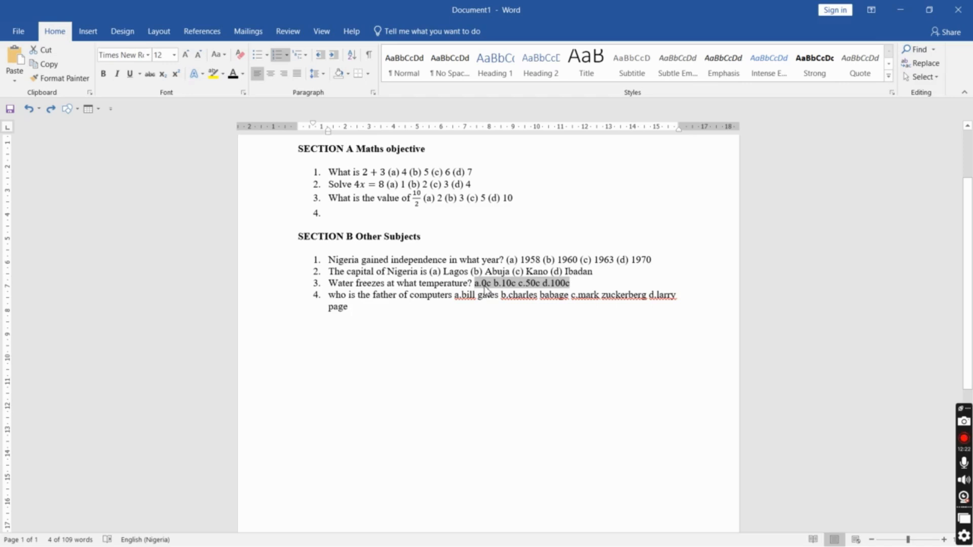
key("BackSpace")
key("ctrl+v")
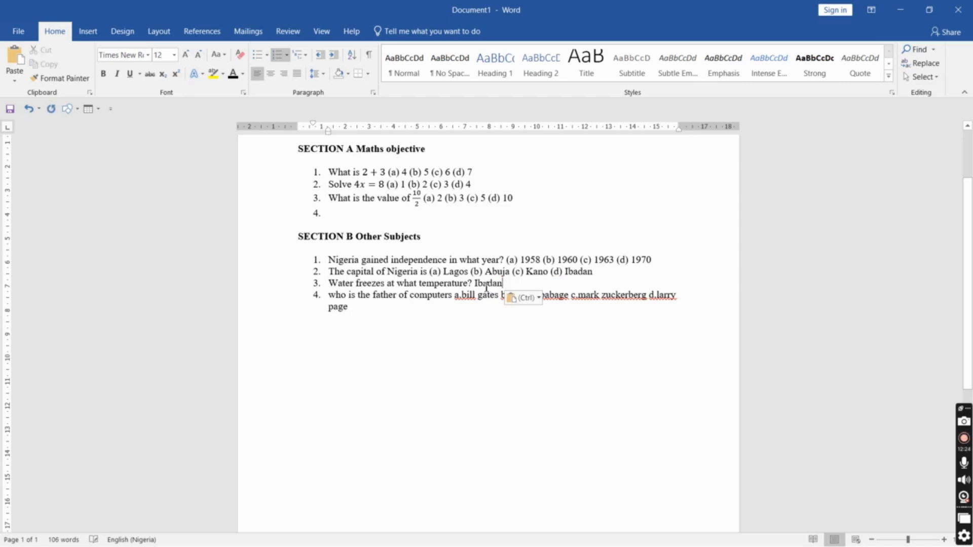
key("ctrl+z")
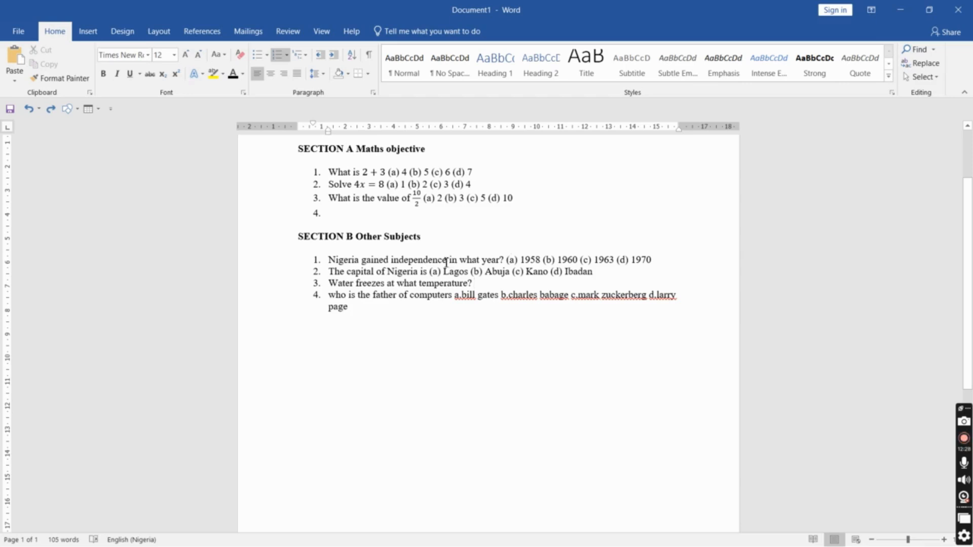
Copy the four labelled options from the second question and paste them after the third question
left_click_drag(431, 273, 592, 273)
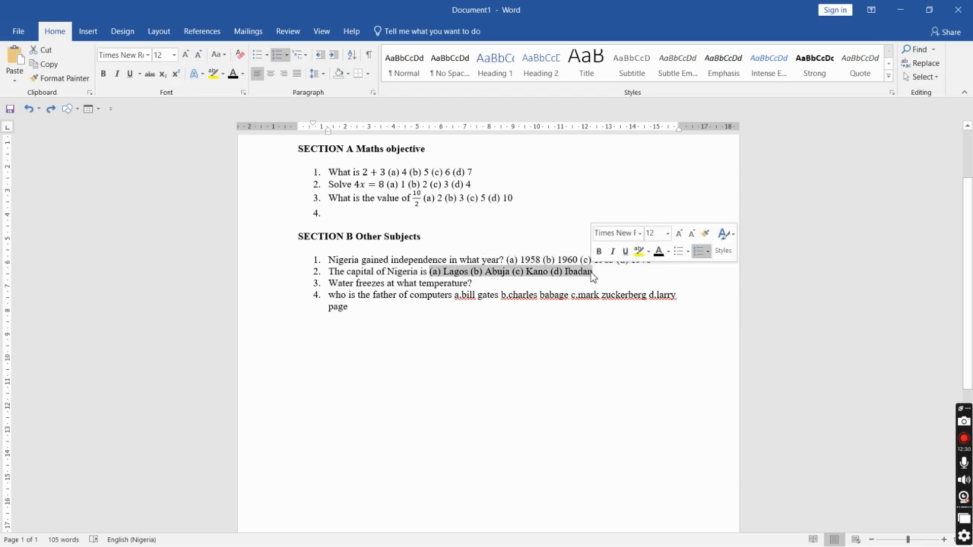
key("ctrl+c")
left_click(506, 287)
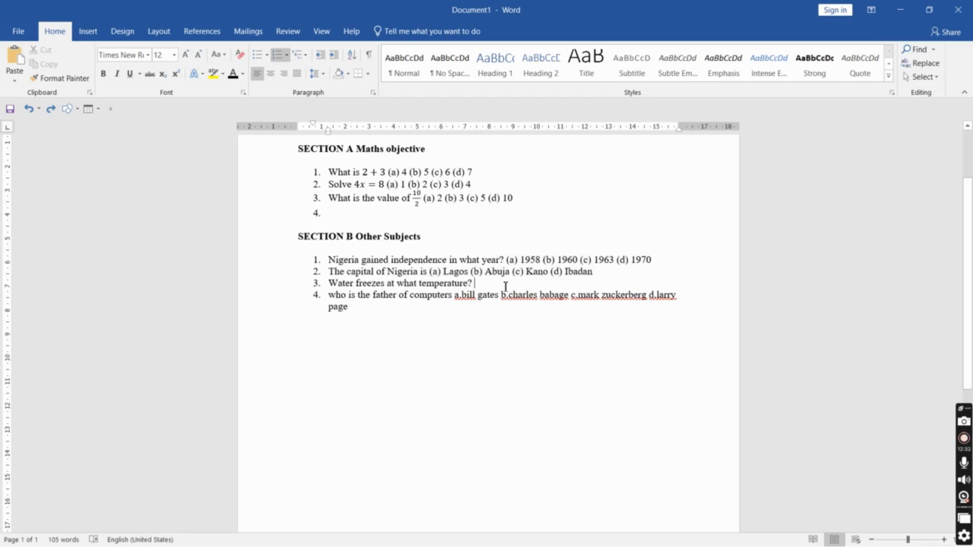
key("ctrl+v")
Replace Lagos in option (a) of the third question with 0°C, using a superscript o as the degree sign
double_click(491, 283)
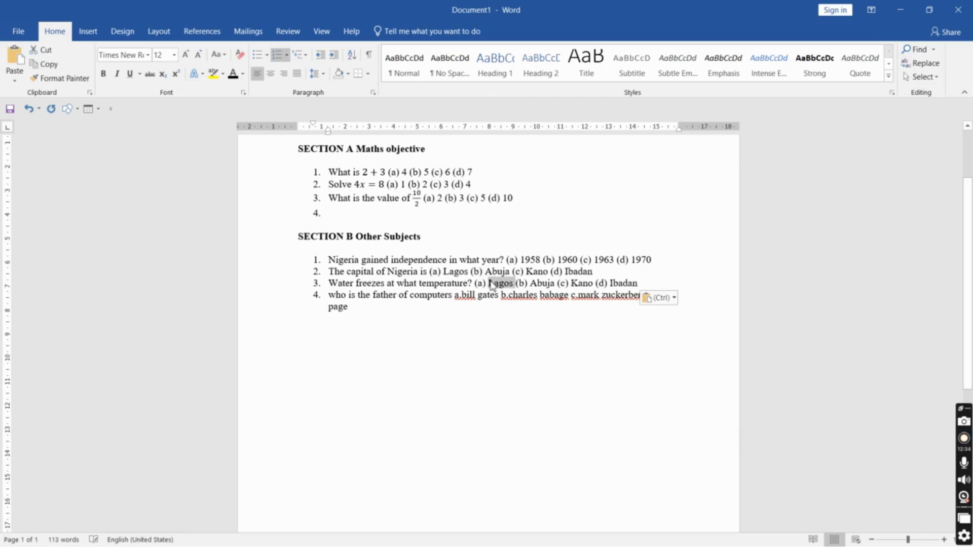
type("0")
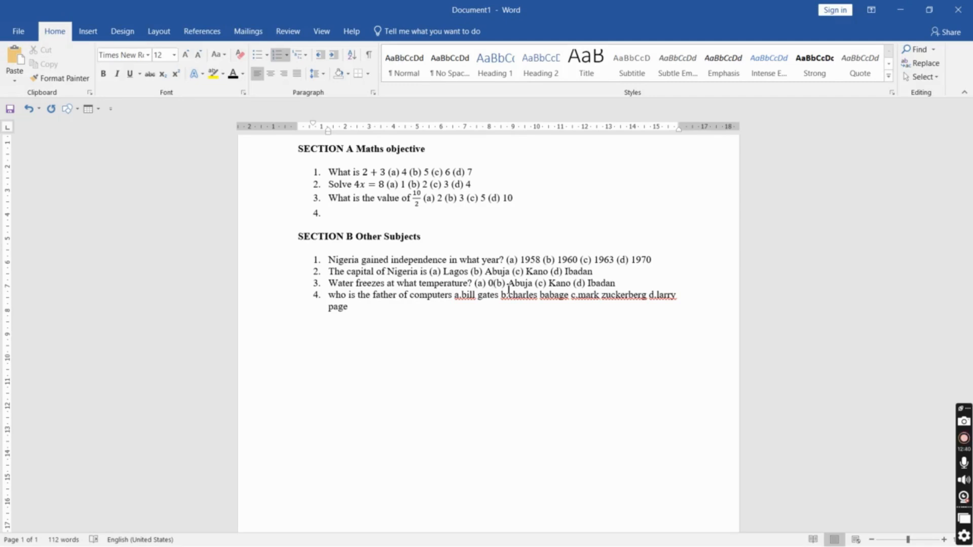
left_click(176, 73)
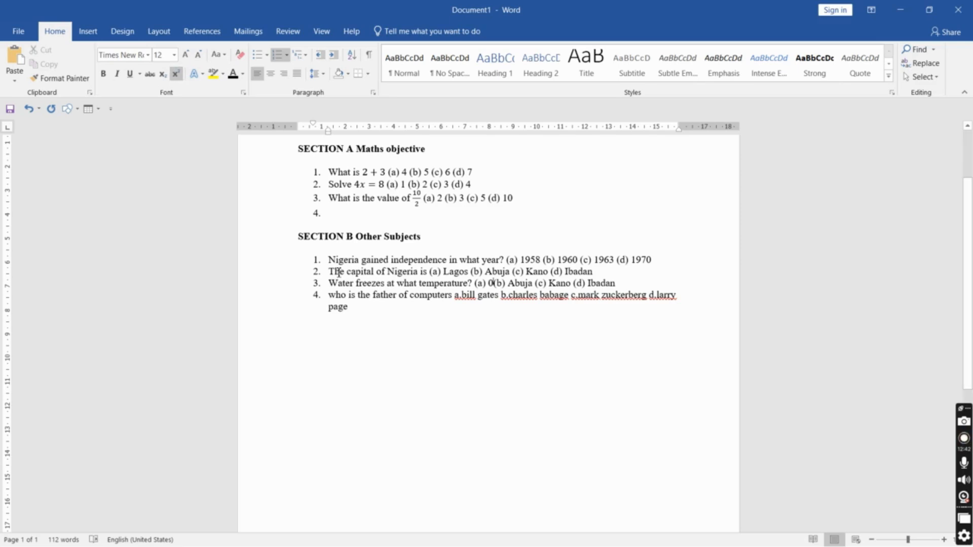
type("o")
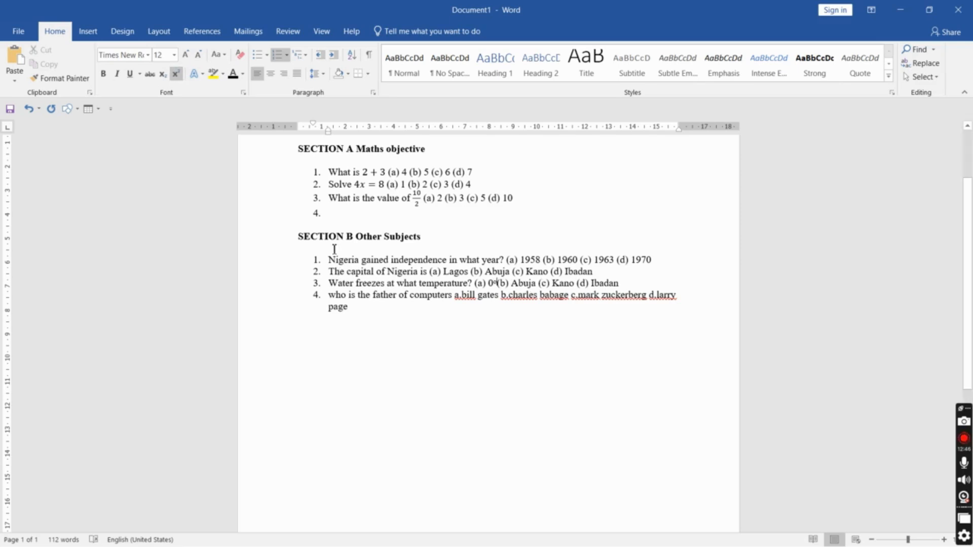
left_click(176, 73)
type("C")
key("BackSpace")
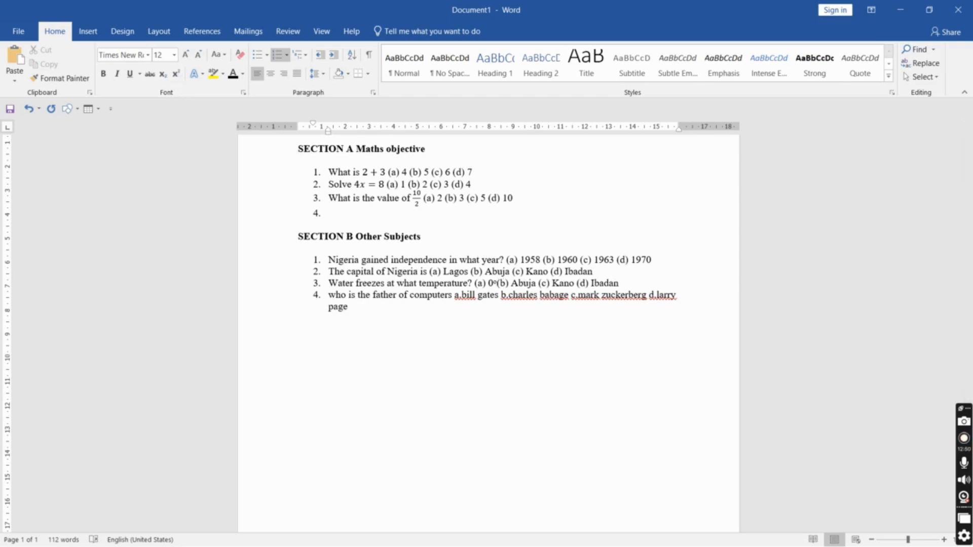
type("C")
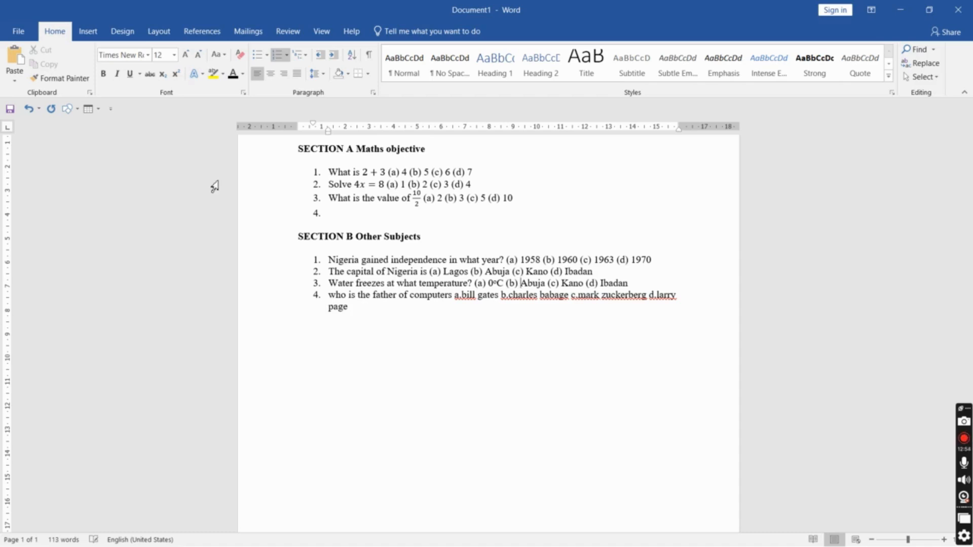
Replace Abuja in option (b) of the third question with 50°C, with a superscript degree sign
key("ctrl+shift+Right")
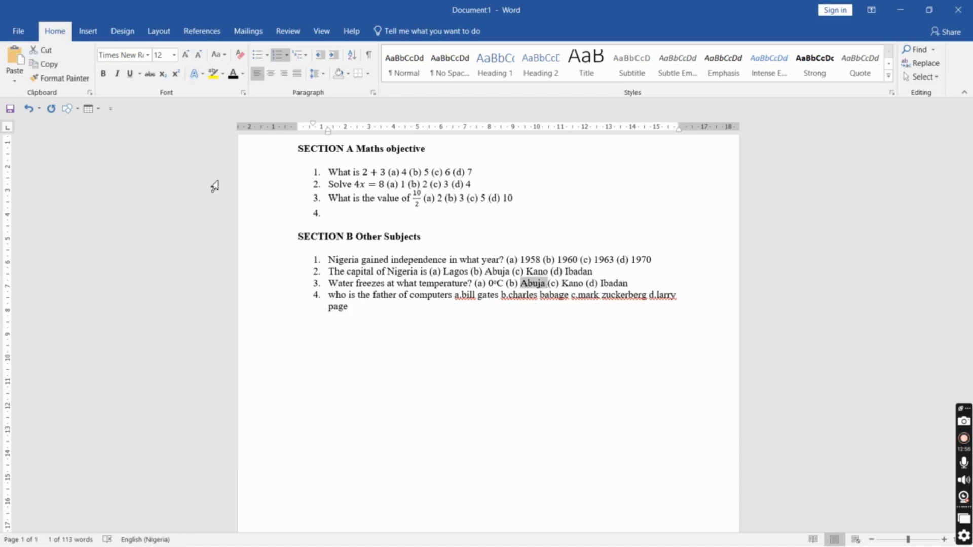
type("50")
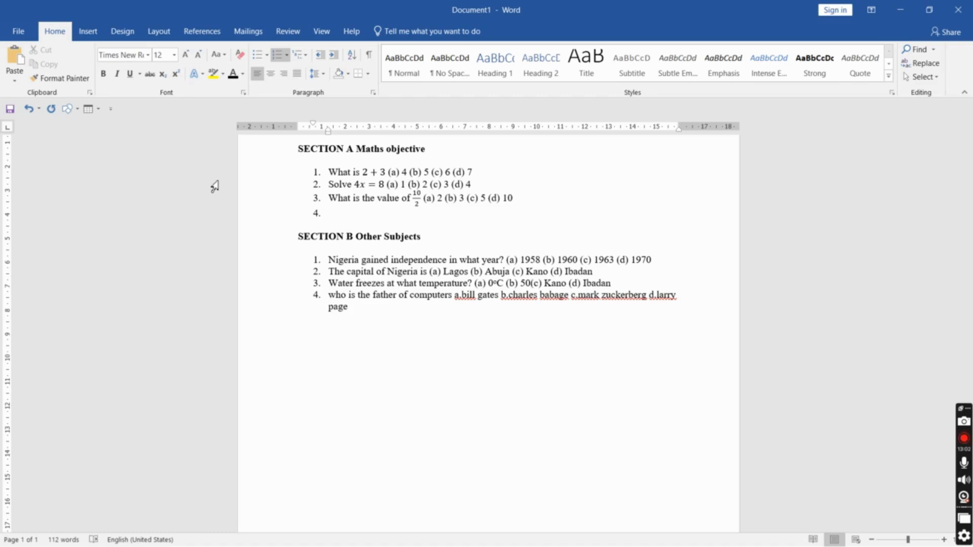
key("ctrl+shift+equal")
type("o")
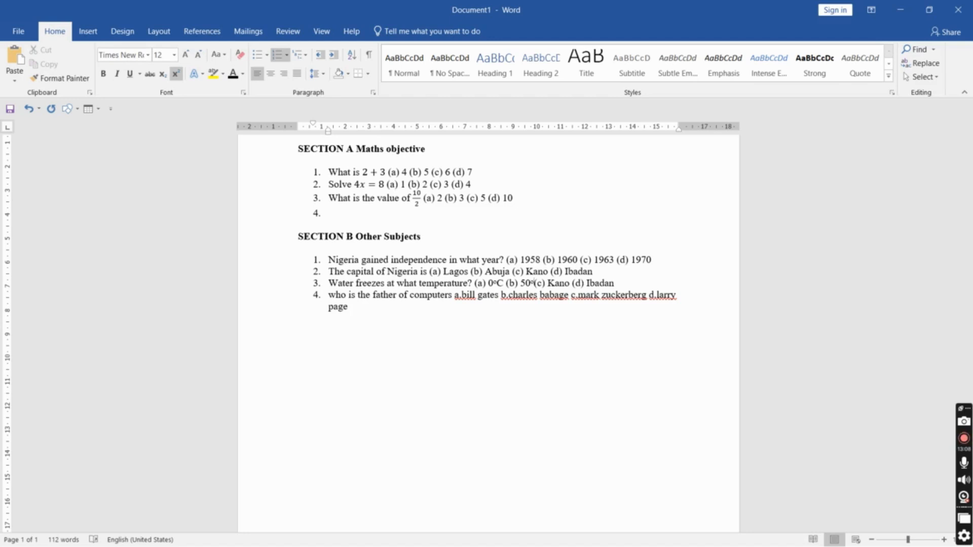
type("C")
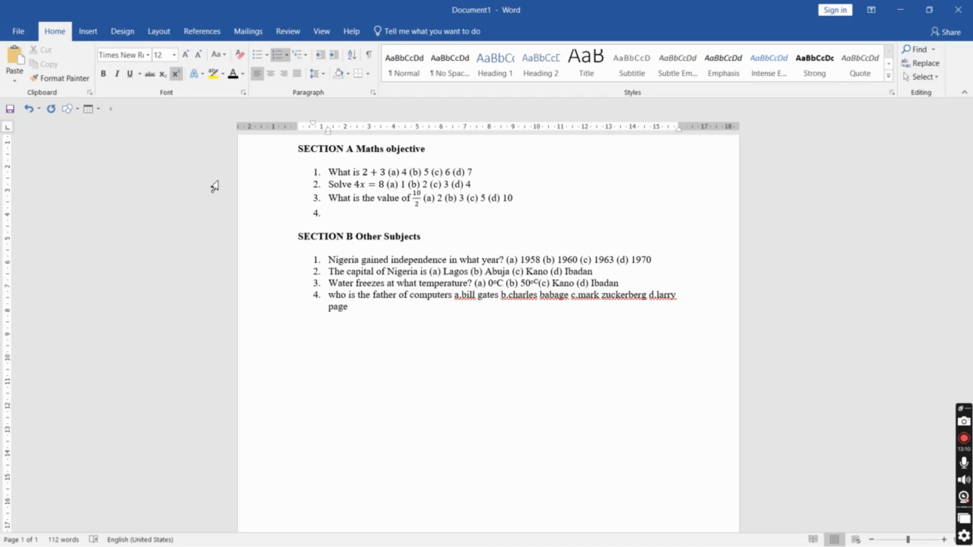
key("BackSpace")
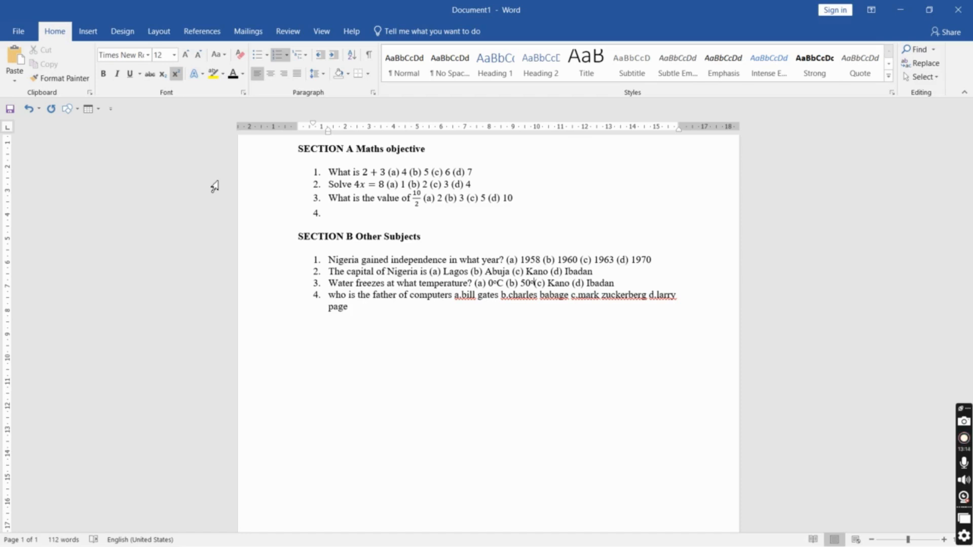
key("ctrl+shift+equal")
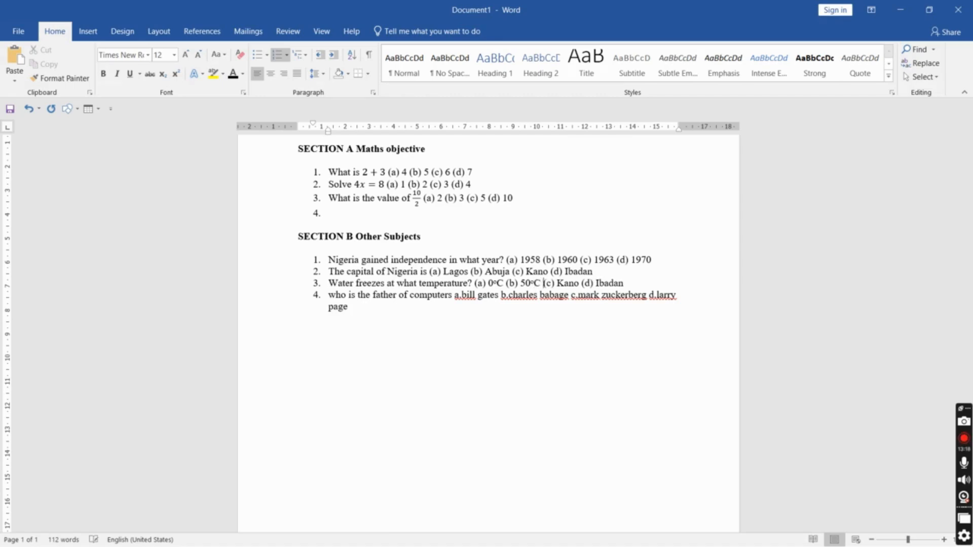
Replace Kano in option (c) of the third question with 100°C, with a superscript degree sign
key("ctrl+shift+Right")
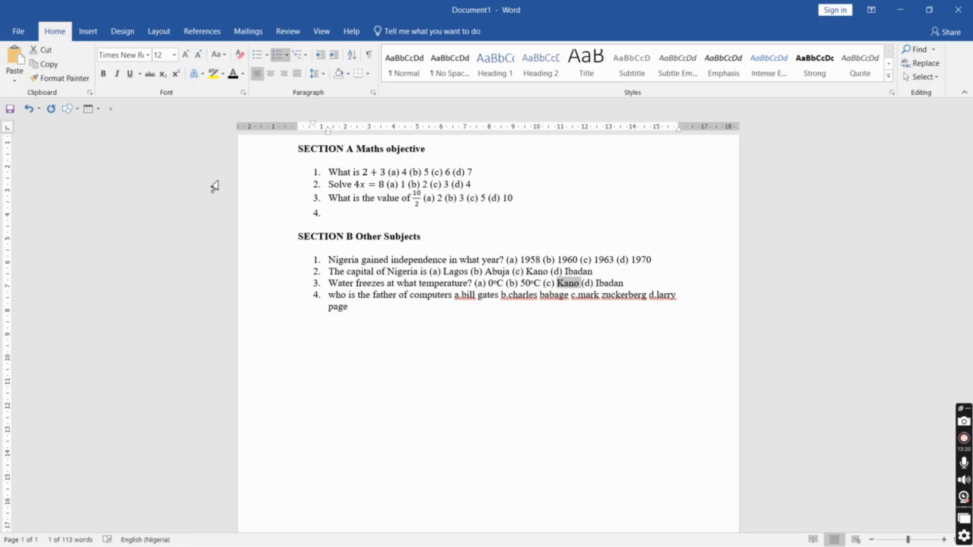
type("100")
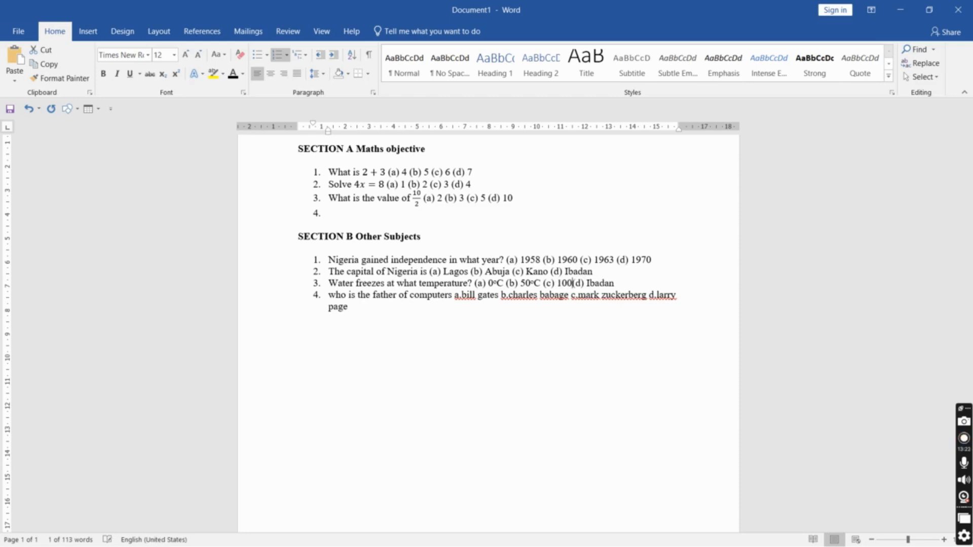
key("ctrl+shift+plus")
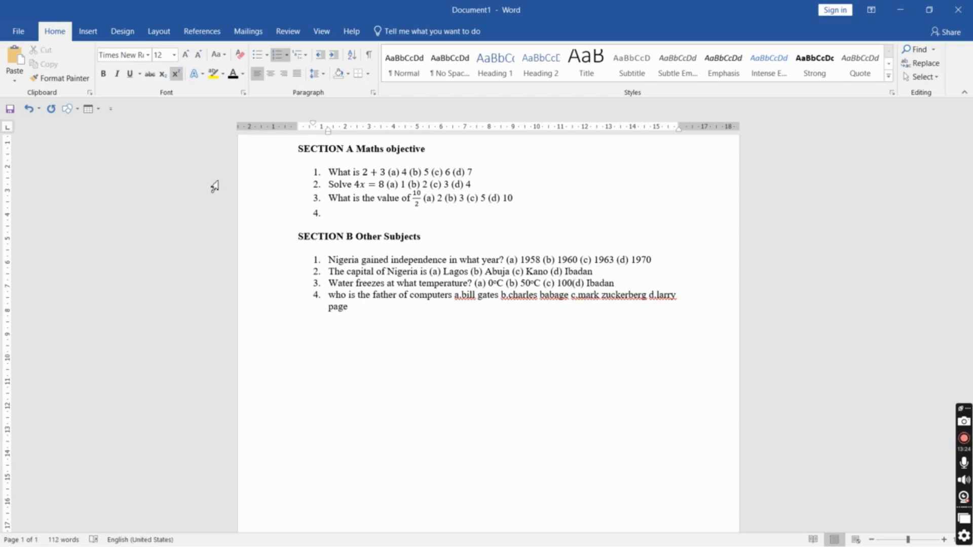
type("o ")
type("C")
key("ctrl+z")
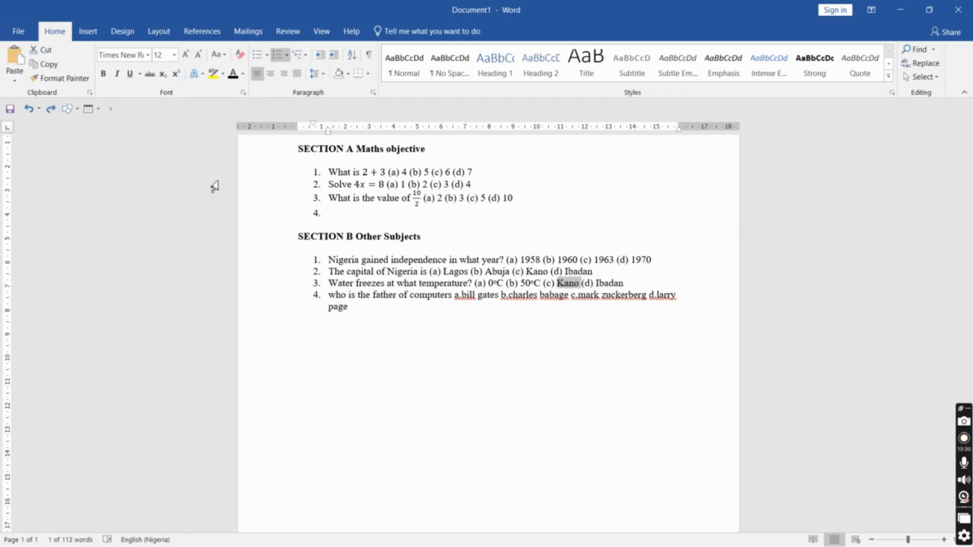
type("100")
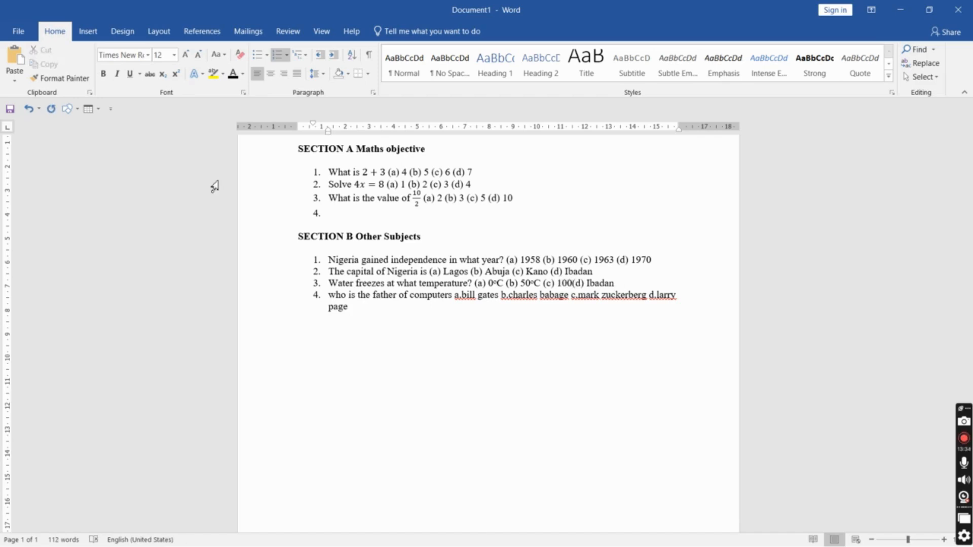
key("ctrl+shift+equal")
type("o")
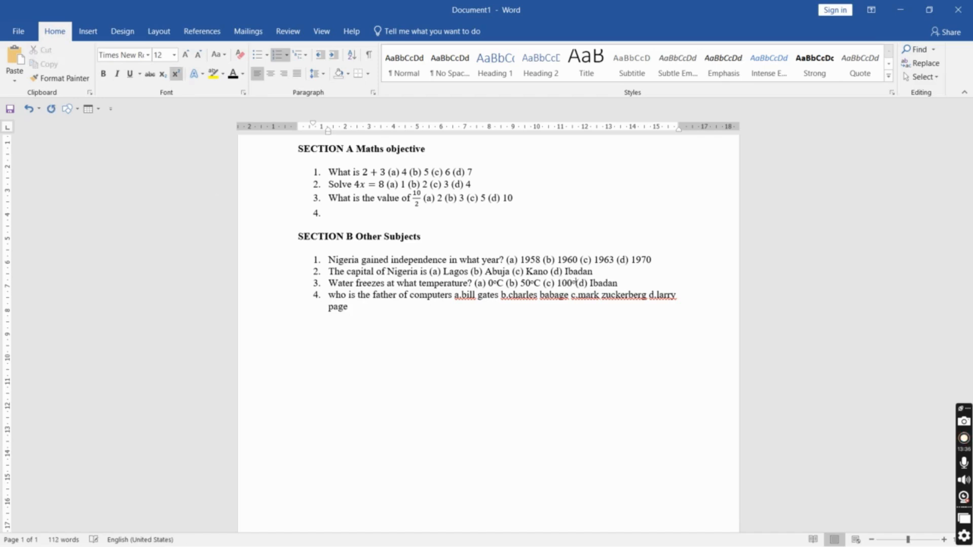
key("ctrl+shift+equal")
type("C")
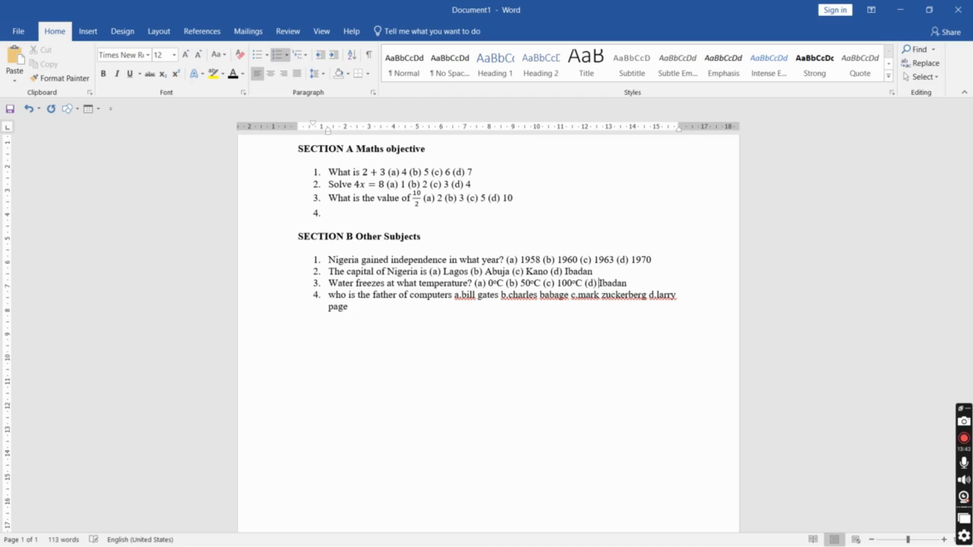
Replace Ibadan in option (d) of the third question with 5°C, with a superscript degree sign
double_click(599, 283)
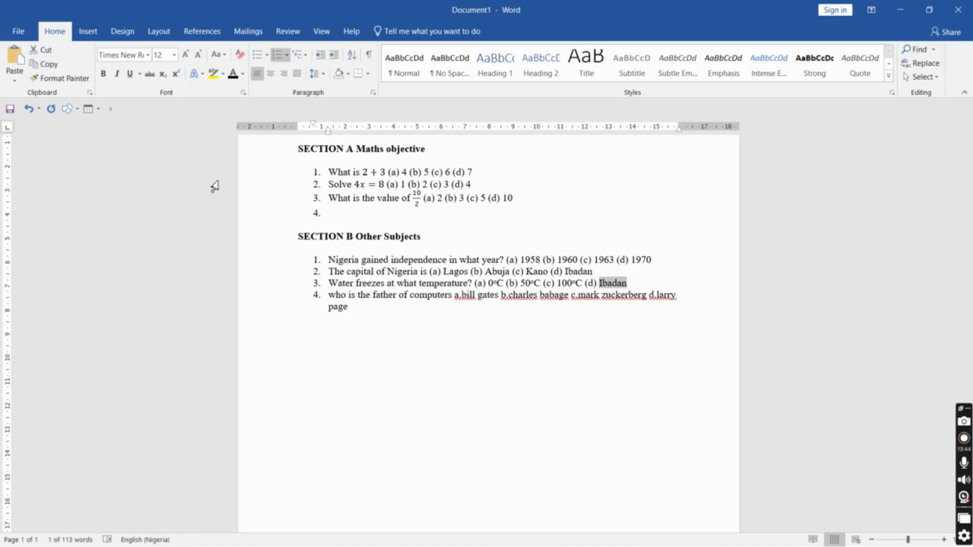
type("5")
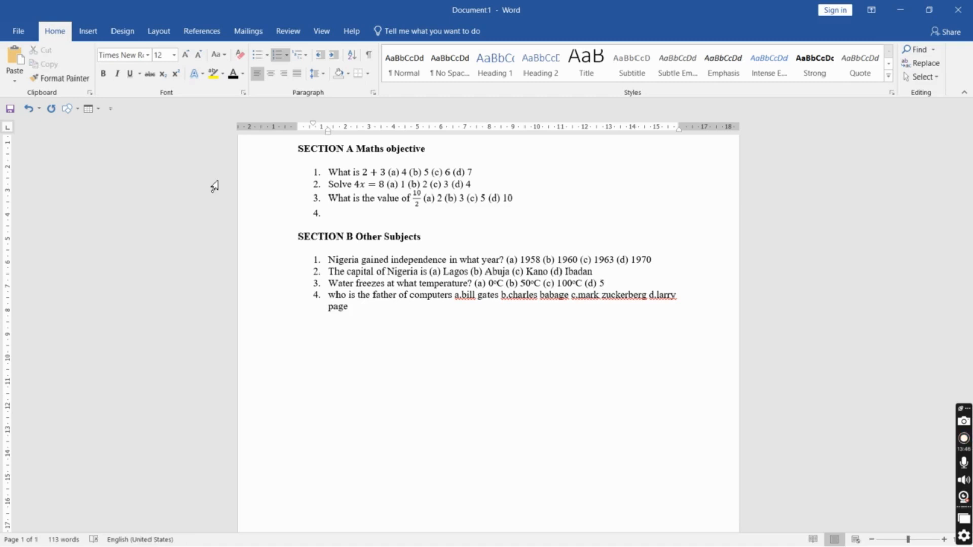
key("ctrl+shift+equal")
type("oC")
key("BackSpace")
key("ctrl+shift+plus")
type("C")
Capitalize "Who" and add a question mark after "computers" in the fourth Section B question
left_click(335, 293)
key("BackSpace")
type("W")
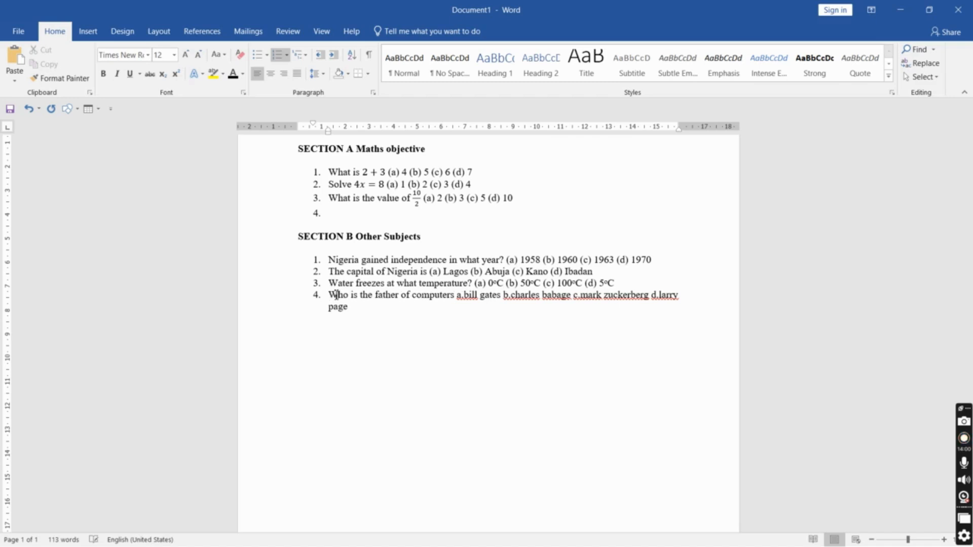
left_click(457, 294)
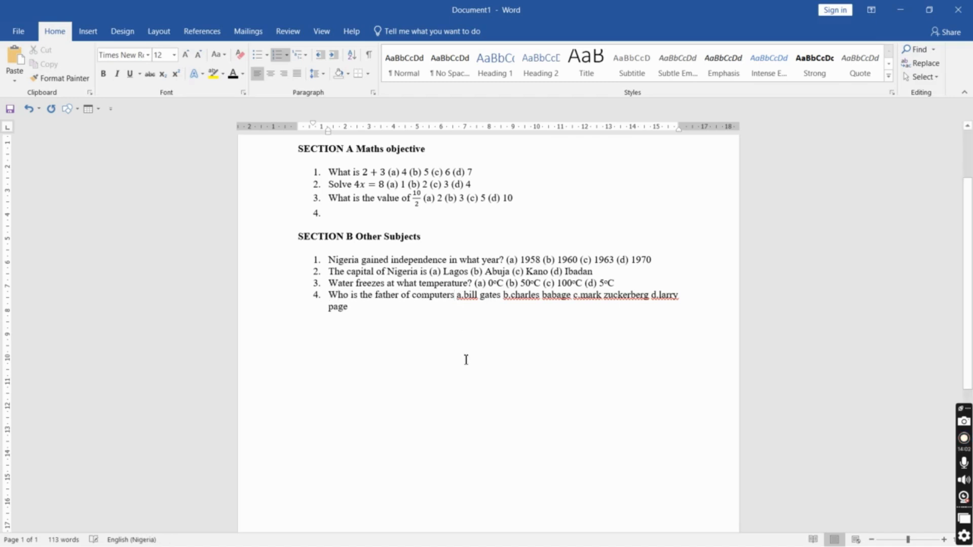
type("?")
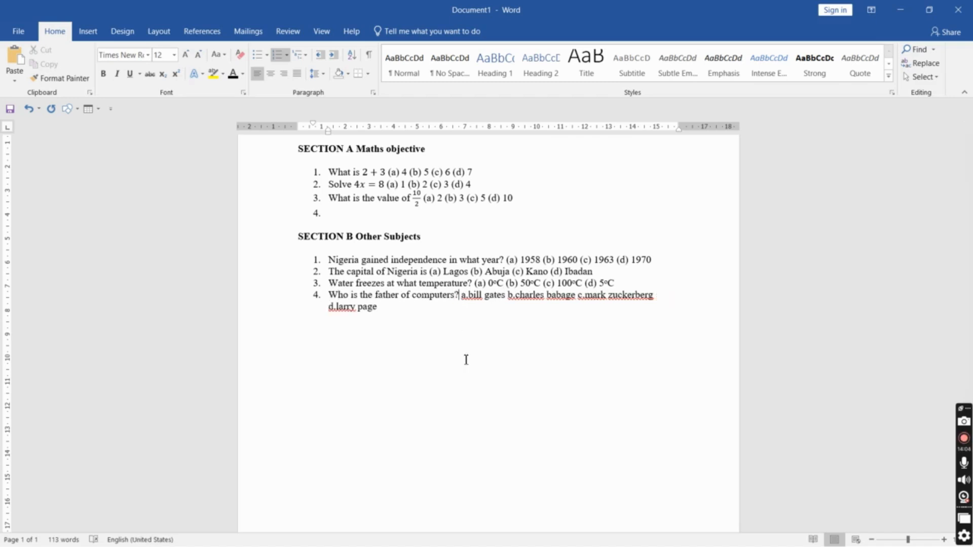
Paste the (a)–(d) option labels after the fourth question and capitalize each word of the four answer names
type("(a) Lagos (b) Abuja (c) Kano (d) Ibadan")
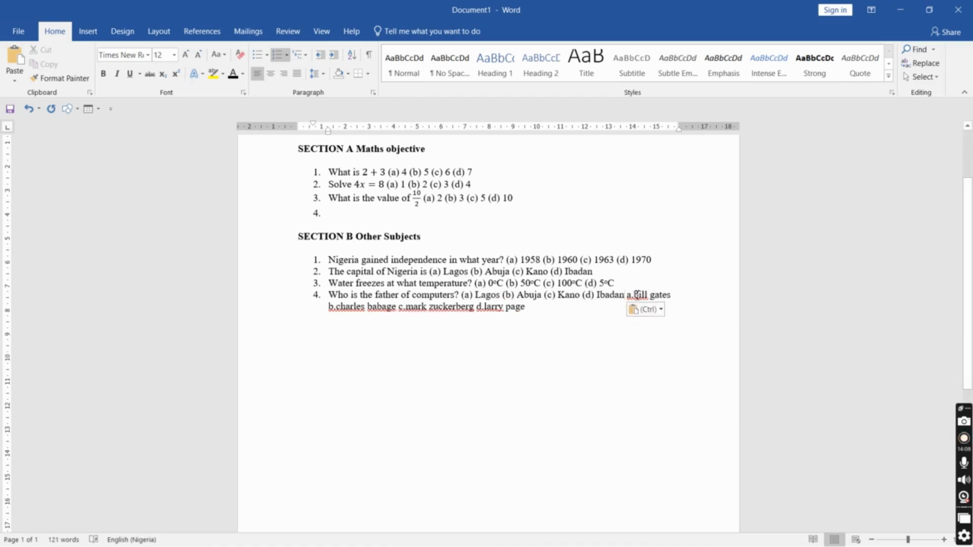
left_click_drag(638, 295, 525, 309)
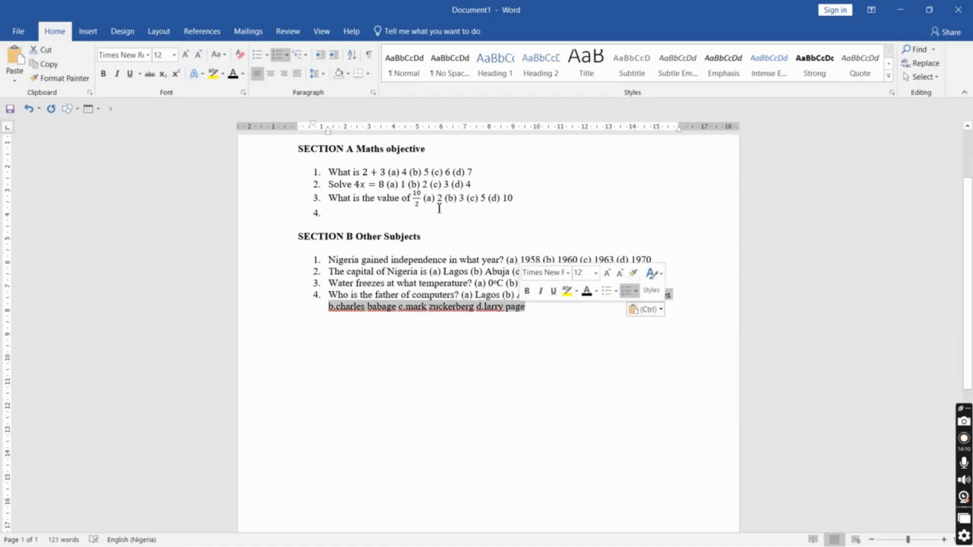
left_click(218, 54)
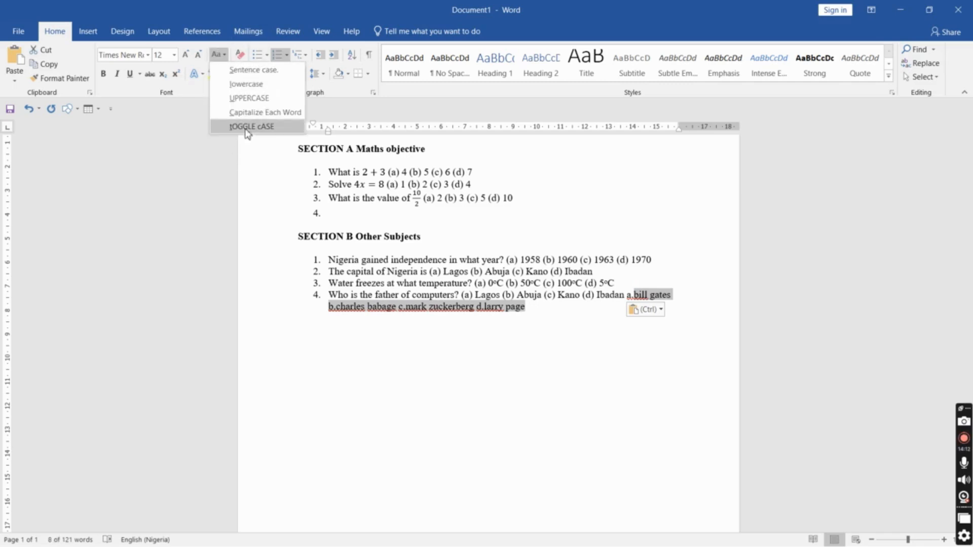
left_click(258, 111)
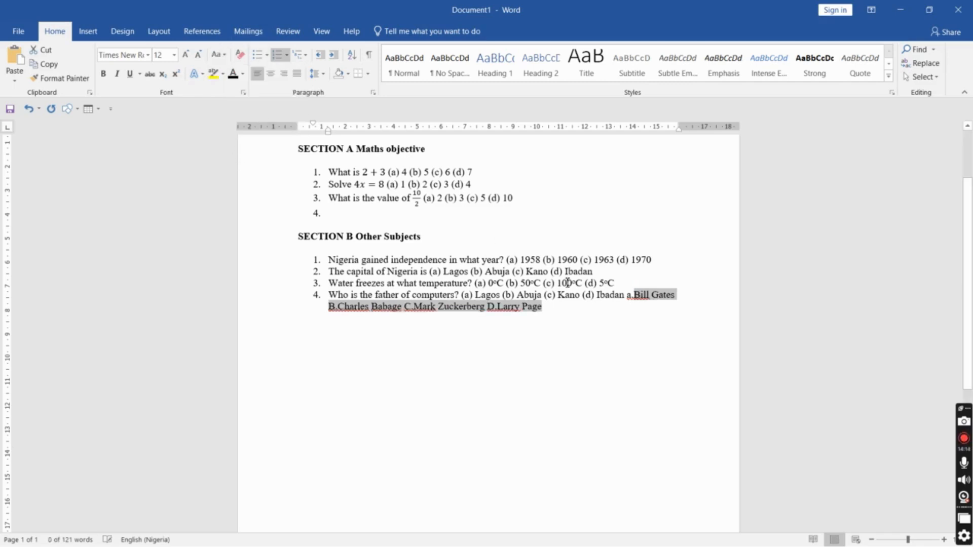
Move Bill Gates into option (a) of the fourth question, replacing Lagos
left_click(636, 295)
key("ctrl+shift+Right")
key("ctrl+shift+Right")
key("ctrl+c")
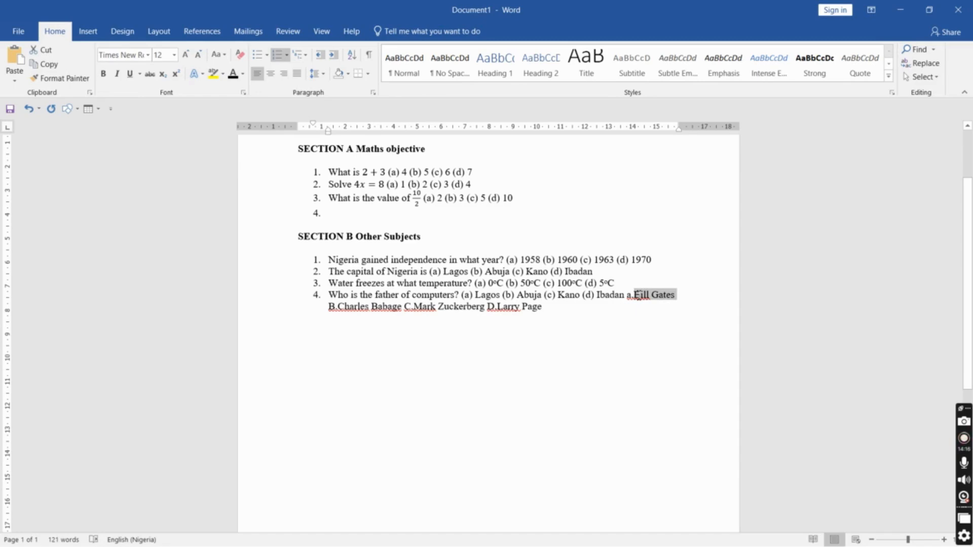
key("Delete")
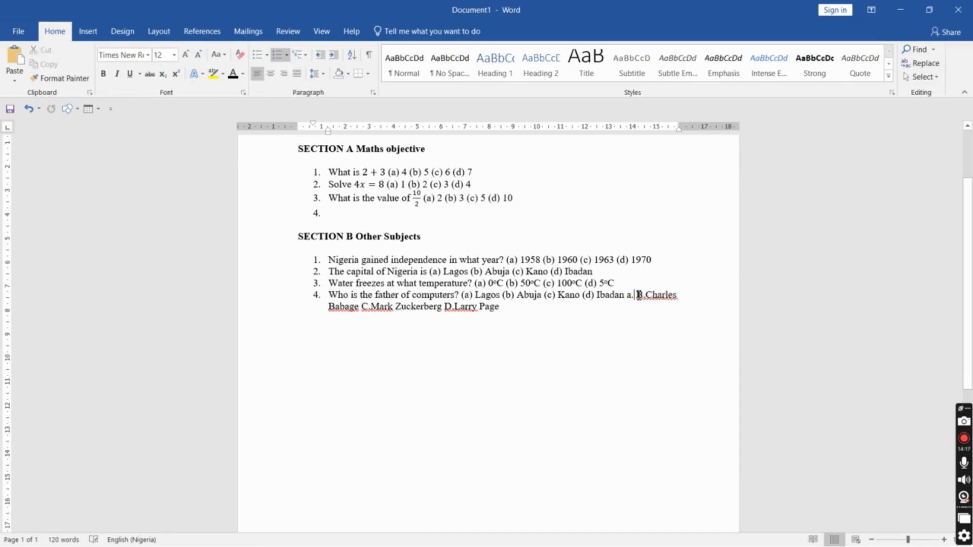
double_click(478, 296)
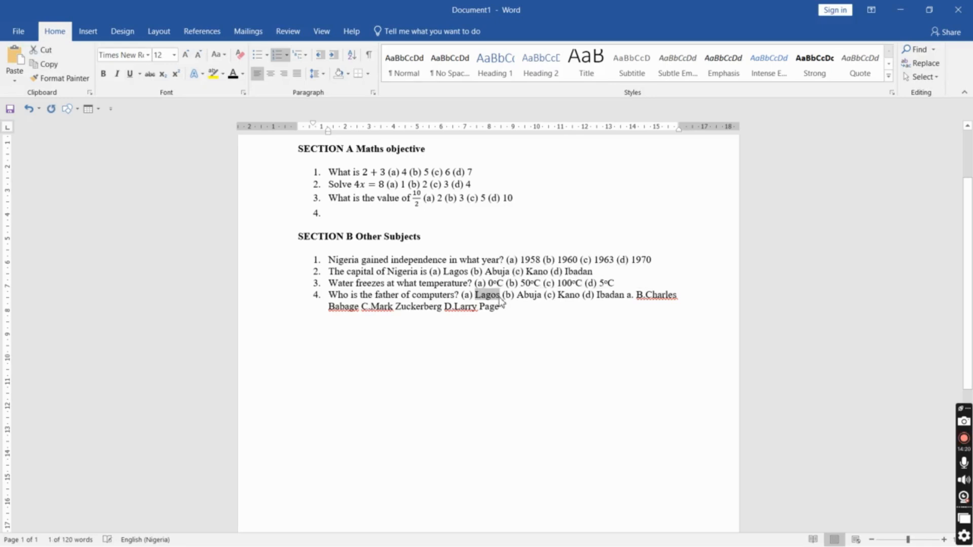
key("ctrl+v")
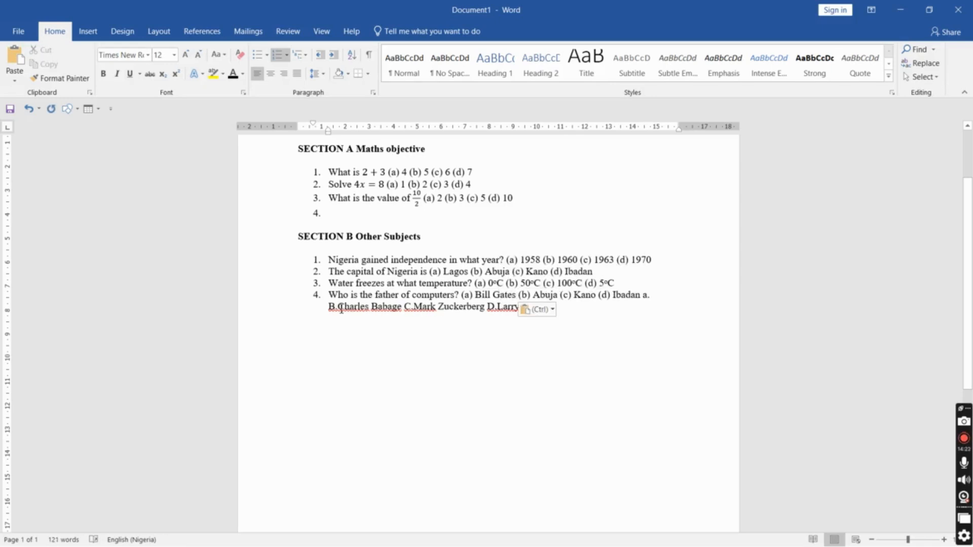
Move Charles Babage into option (b) of the fourth question, replacing Abuja
left_click_drag(341, 310, 403, 309)
key("ctrl+c")
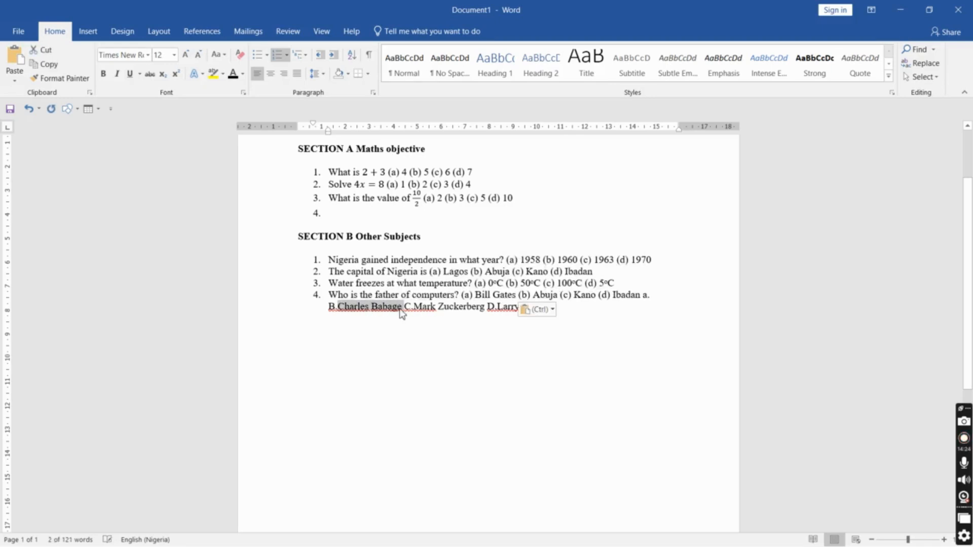
key("BackSpace")
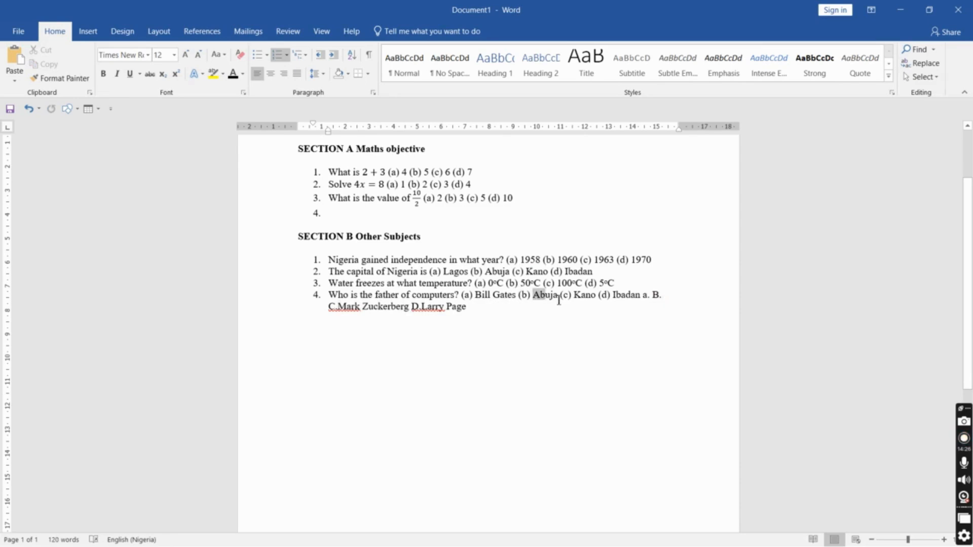
left_click_drag(543, 299, 561, 299)
key("ctrl+v")
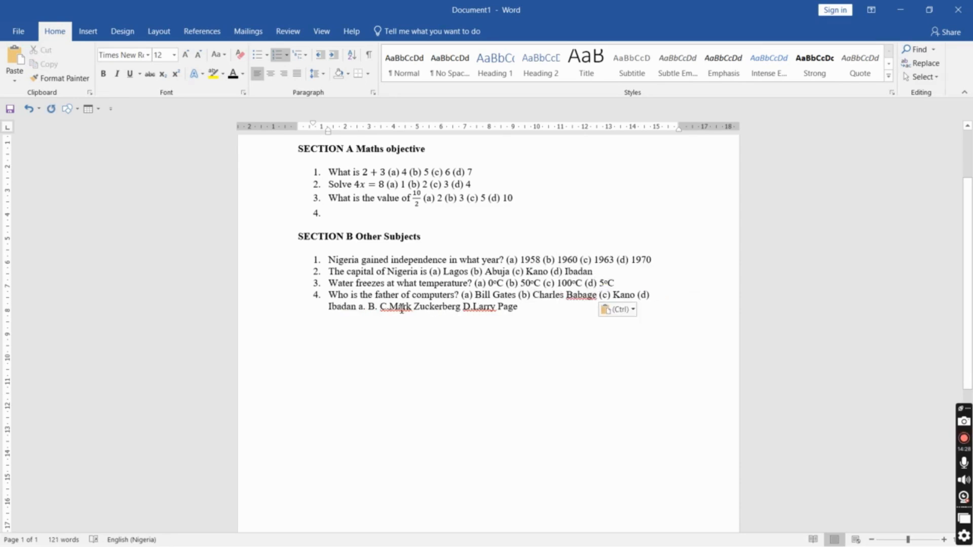
Move Mark Zuckerberg into option (c) of the fourth question, replacing Kano
left_click_drag(394, 309, 462, 314)
key("ctrl+c")
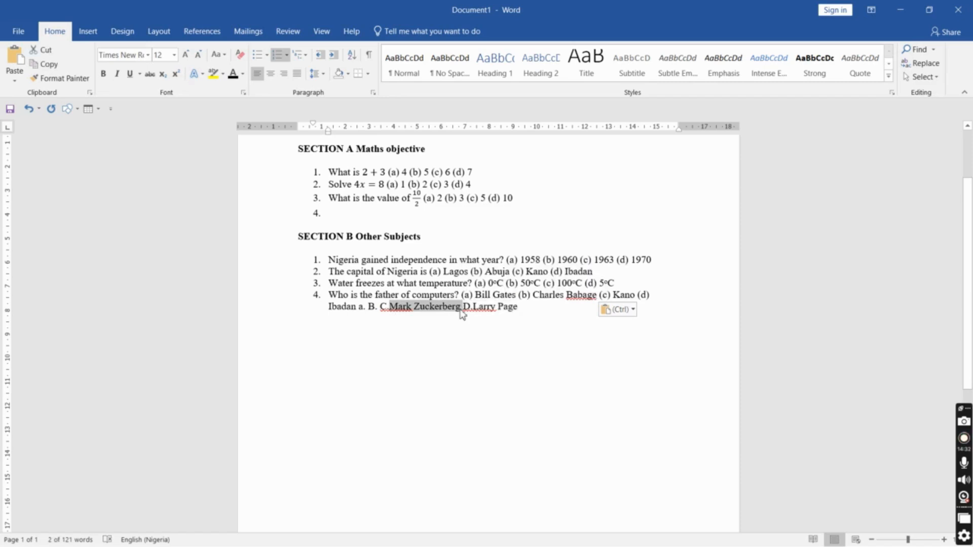
key("BackSpace")
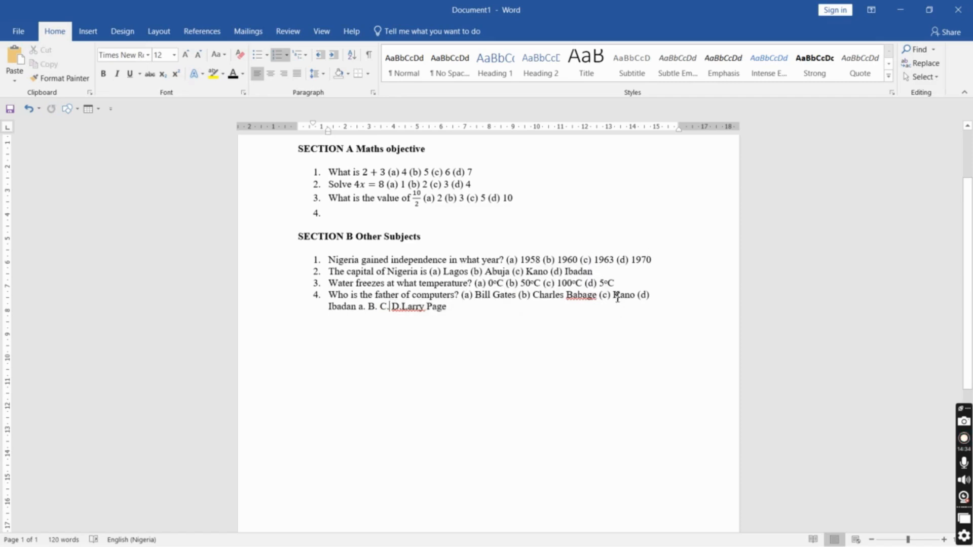
left_click_drag(617, 299, 634, 298)
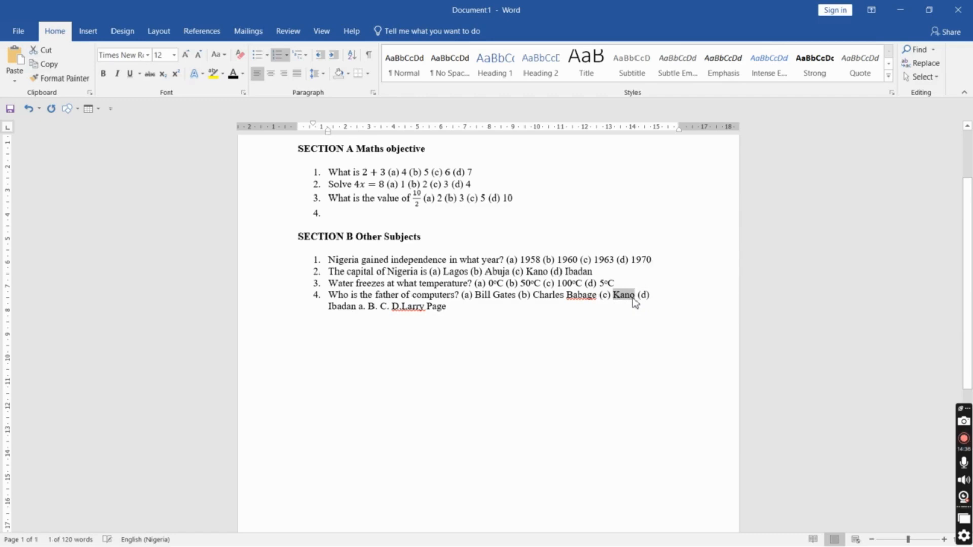
key("ctrl+v")
Move Larry Page into option (d), replacing Ibadan, and delete the leftover letter labels
left_click_drag(465, 306, 506, 311)
key("ctrl+c")
key("BackSpace")
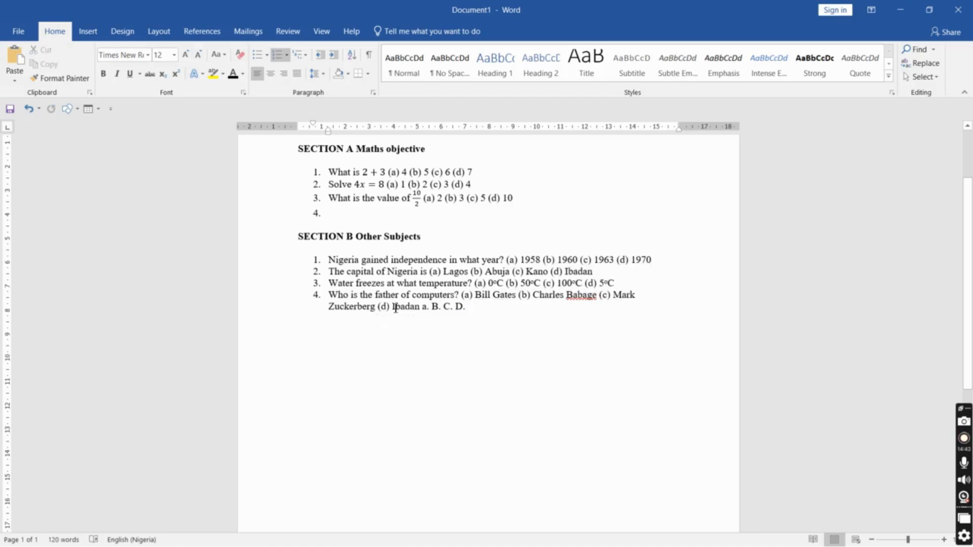
left_click_drag(392, 306, 493, 319)
key("ctrl+v")
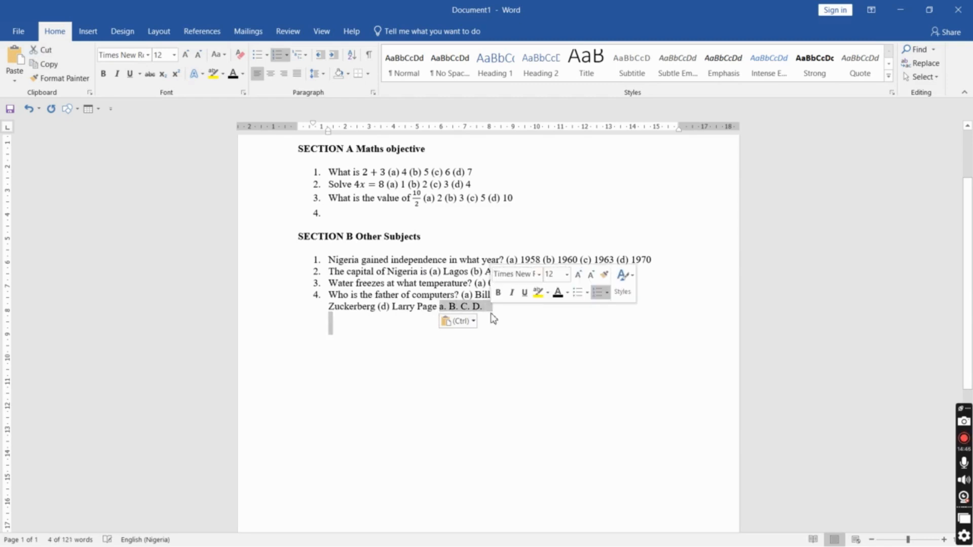
key("BackSpace")
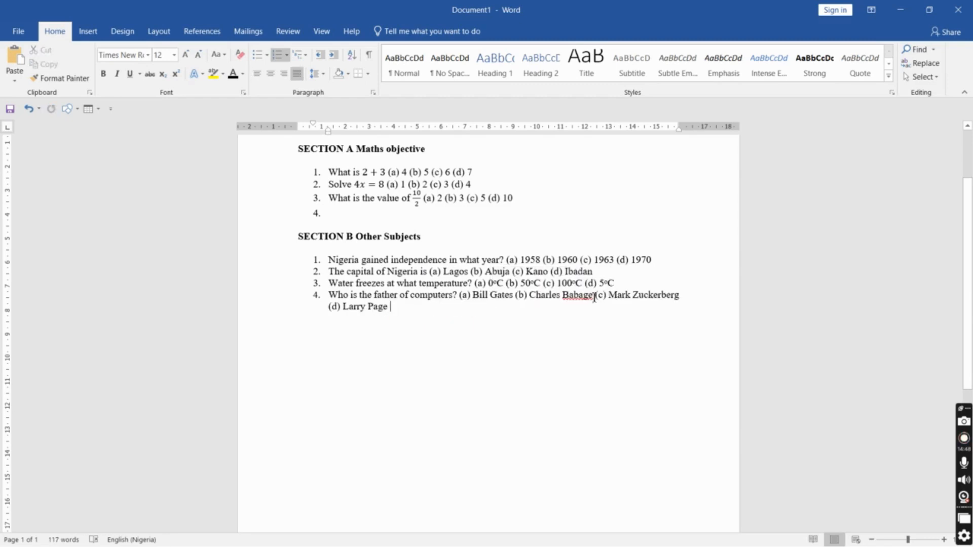
Correct the spelling of Babage to Babbage using the spelling suggestion
right_click(582, 297)
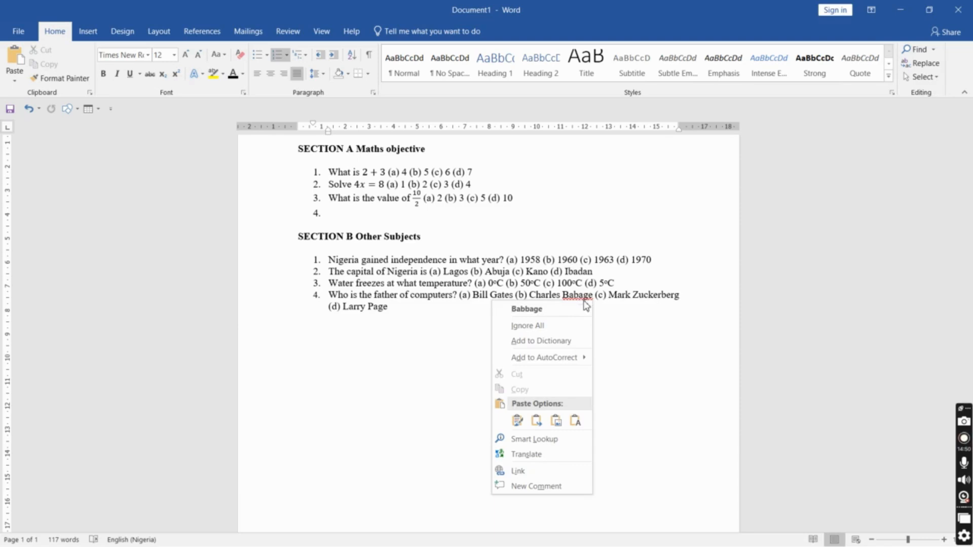
left_click(558, 308)
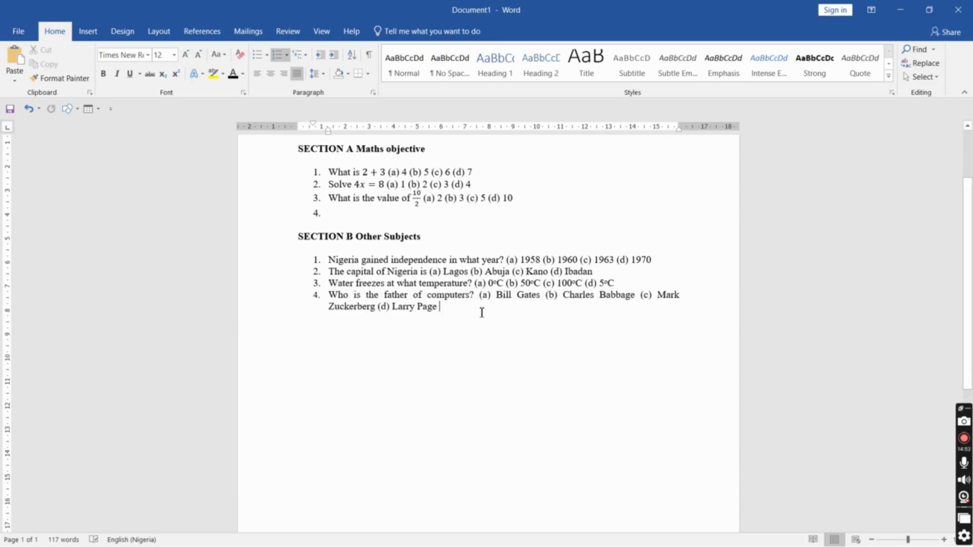
scroll(968, 284, "up", 3)
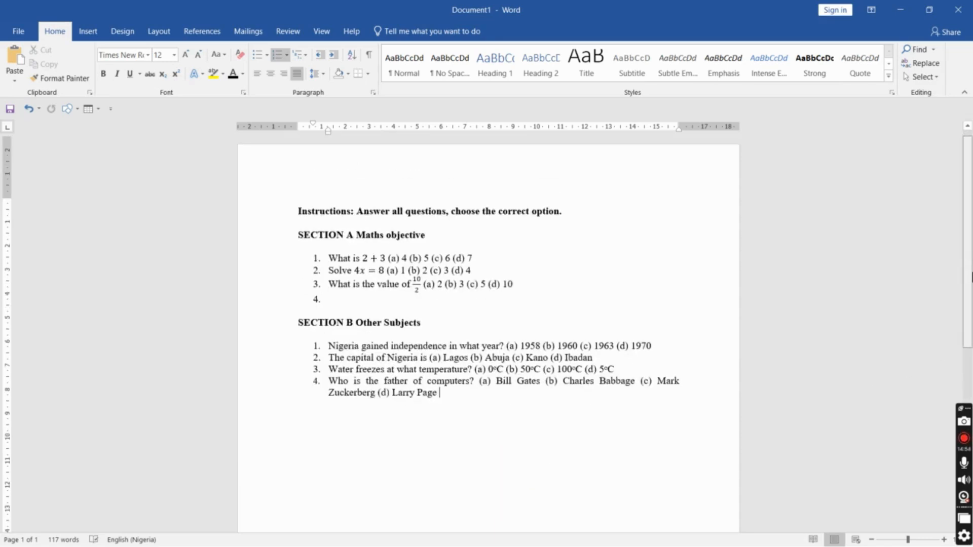
scroll(971, 277, "down", 1)
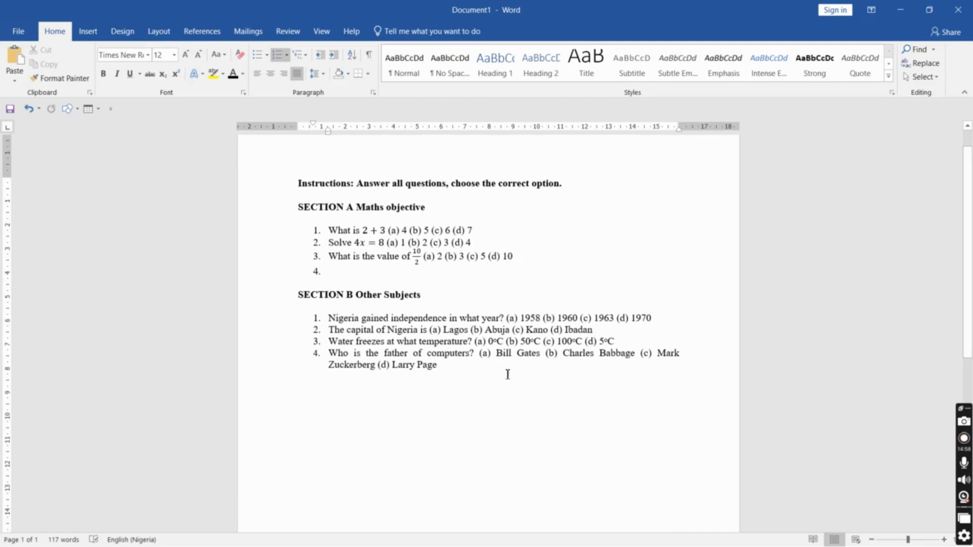
key("ctrl+z")
key("ctrl+y")
key("alt+Tab")
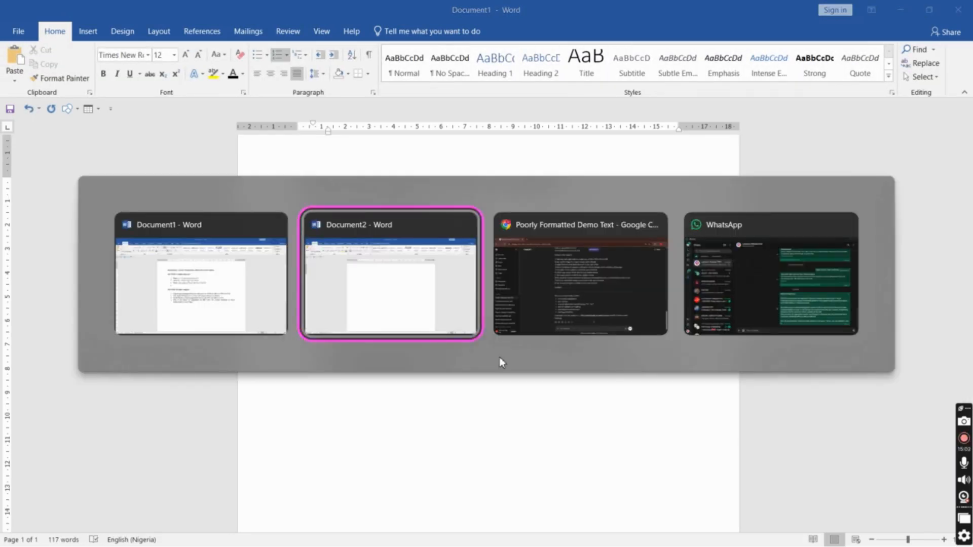
key("alt+Tab")
key("alt+Tab")
key("alt+Tab")
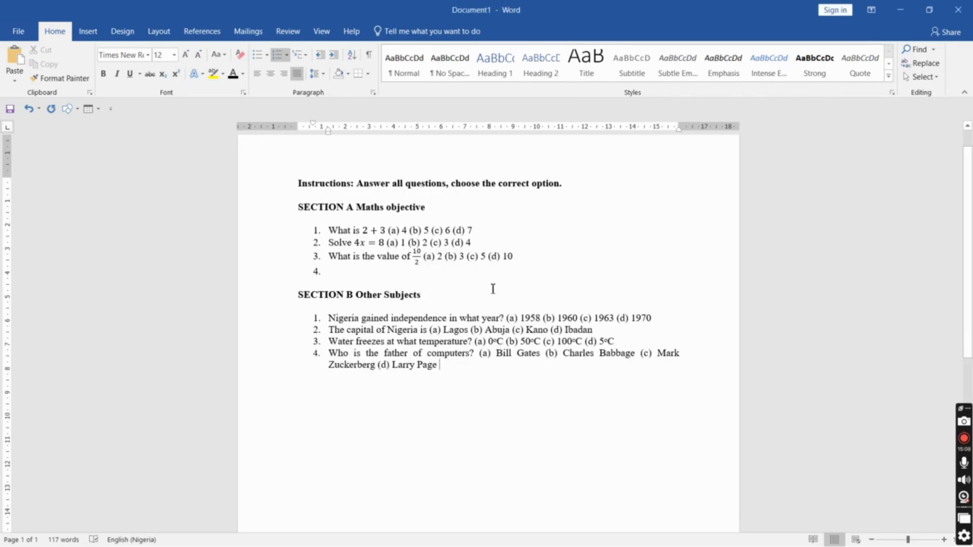
Undo all formatting changes until the document returns to its original unformatted text
key("ctrl+z")
key("ctrl+z")
key("ctrl+z")
key("ctrl+z")
key("ctrl+z")
key("ctrl+z")
key("ctrl+z")
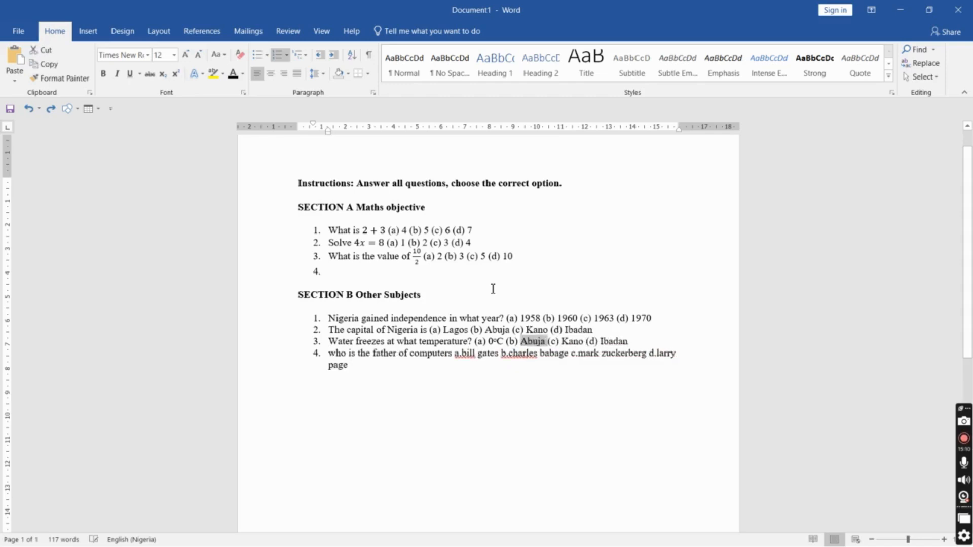
key("ctrl+z")
key("ctrl+z")
key("ctrl+z")
key("ctrl+z")
key("ctrl+z")
key("ctrl+z")
key("ctrl+z")
key("ctrl+z")
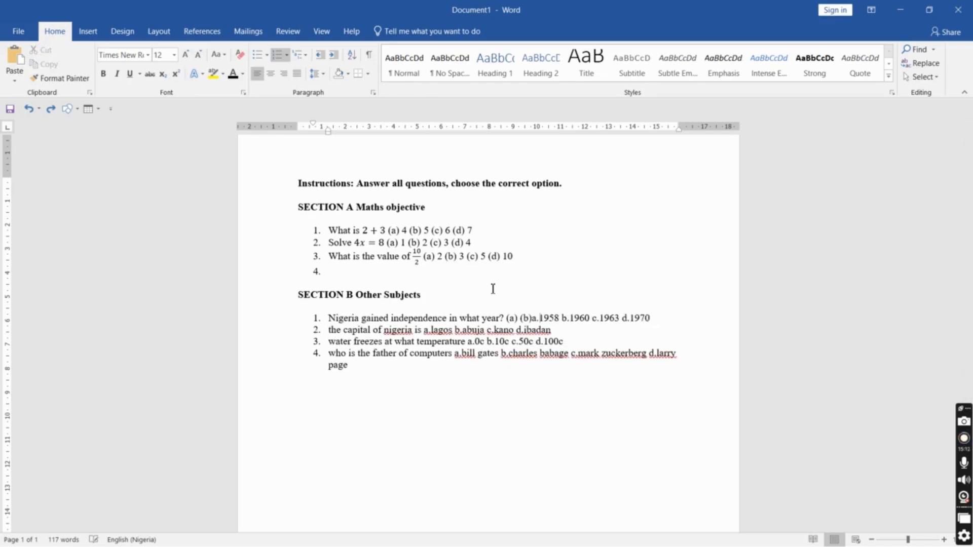
key("ctrl+z")
key("ctrl+z")
key("ctrl+z")
key("ctrl+z")
key("ctrl+z")
key("ctrl+z")
key("ctrl+z")
key("ctrl+z")
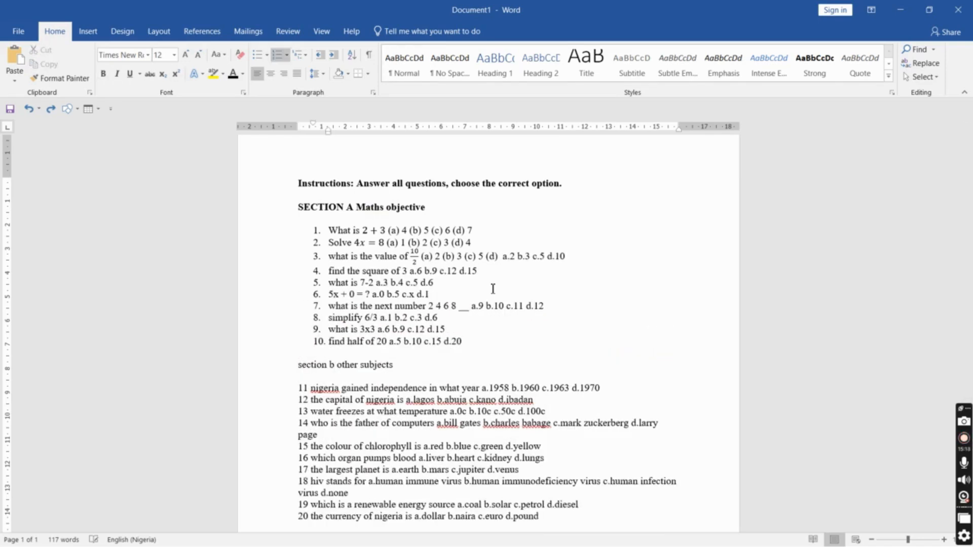
key("ctrl+z")
key("ctrl+z")
key("ctrl+z")
key("ctrl+z")
key("ctrl+z")
key("ctrl+z")
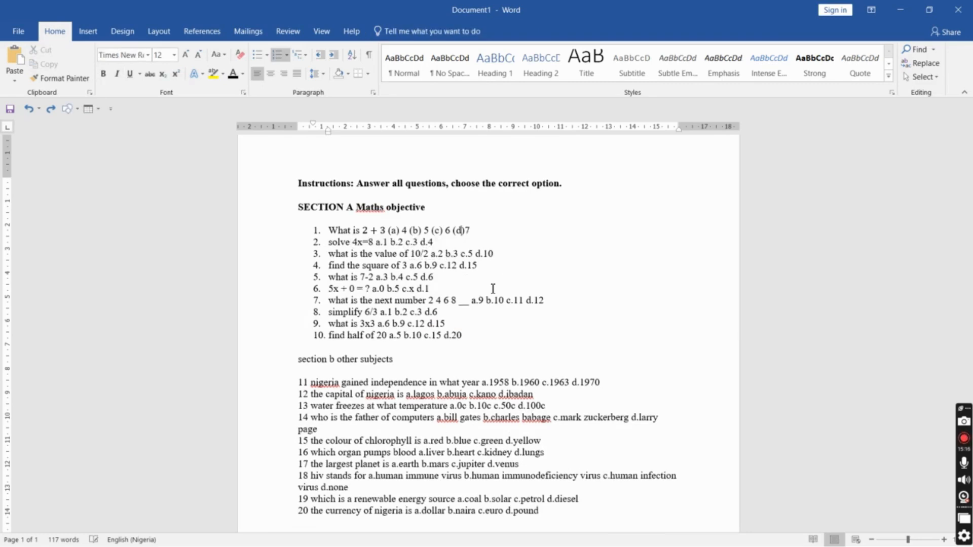
key("ctrl+z")
key("ctrl+z")
key("ctrl+z")
key("ctrl+z")
key("ctrl+z")
key("ctrl+z")
key("ctrl+z")
key("ctrl+z")
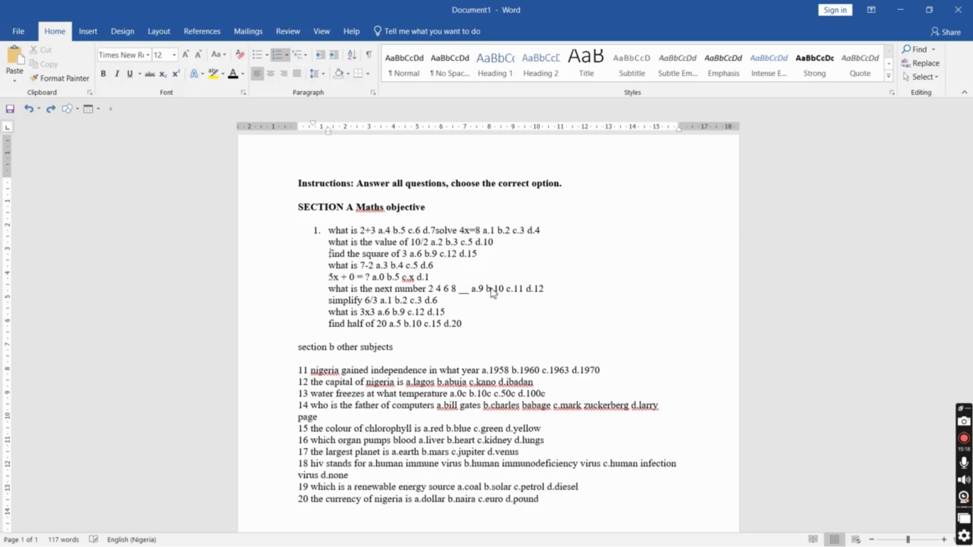
key("ctrl+z")
key("ctrl+z")
key("ctrl+z")
key("ctrl+z")
key("ctrl+z")
key("ctrl+z")
key("ctrl+z")
key("ctrl+z")
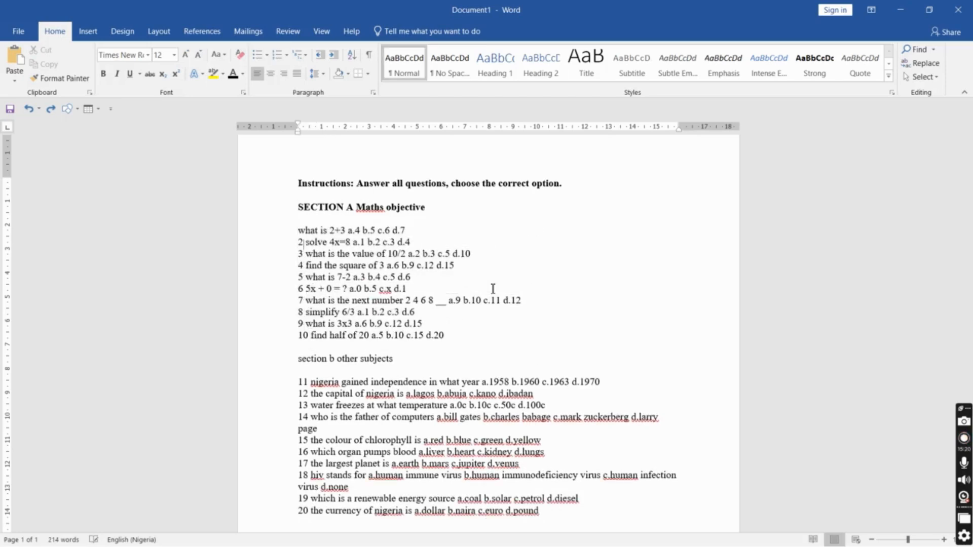
key("ctrl+z")
key("ctrl+z")
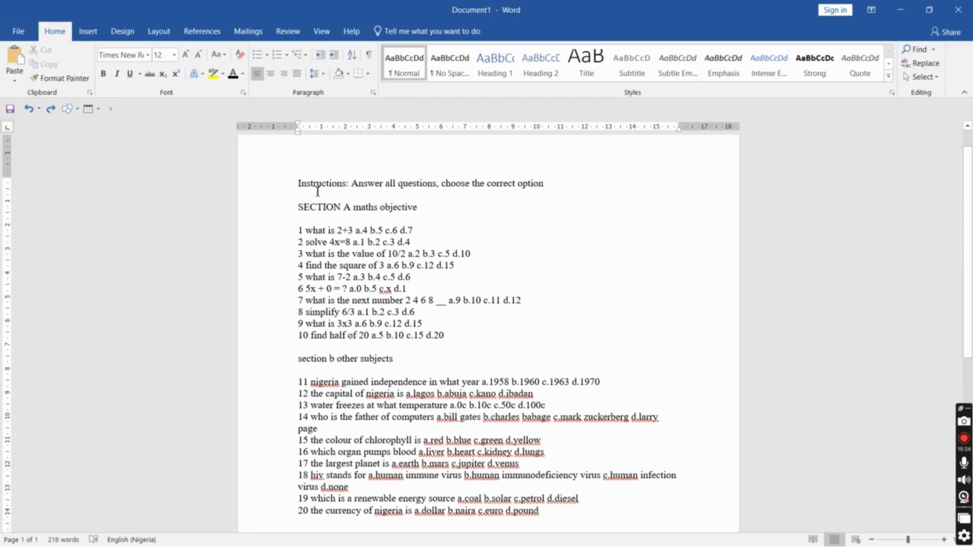
Copy the entire original text into a new blank document
left_click_drag(289, 183, 579, 521)
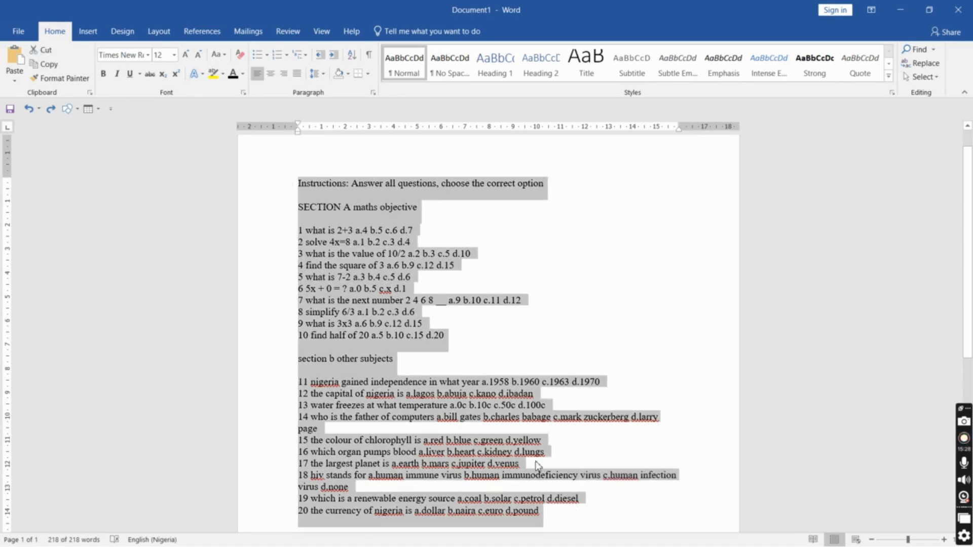
key("ctrl+c")
key("ctrl+n")
key("ctrl+v")
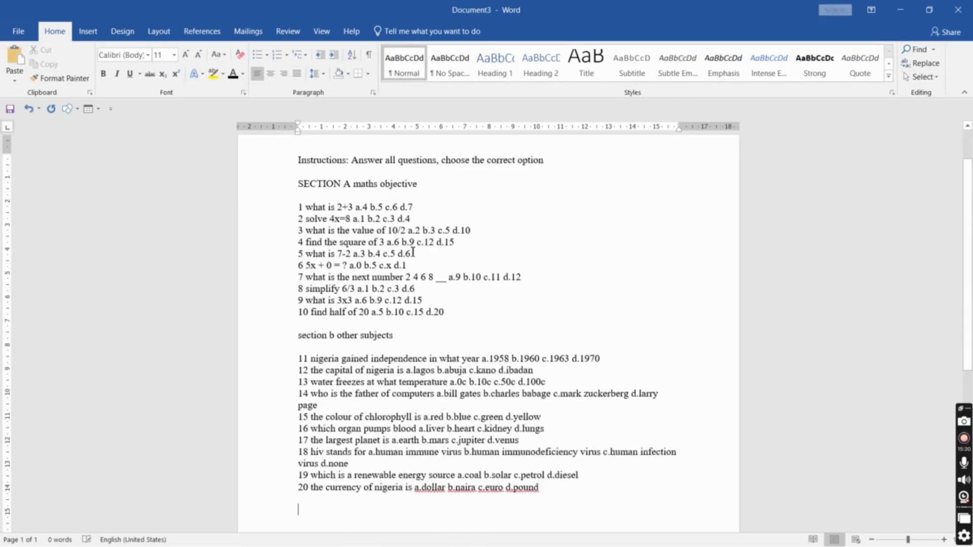
Return to the original document and redo all the formatting changes to restore the fully formatted exam questions
key("alt+Tab")
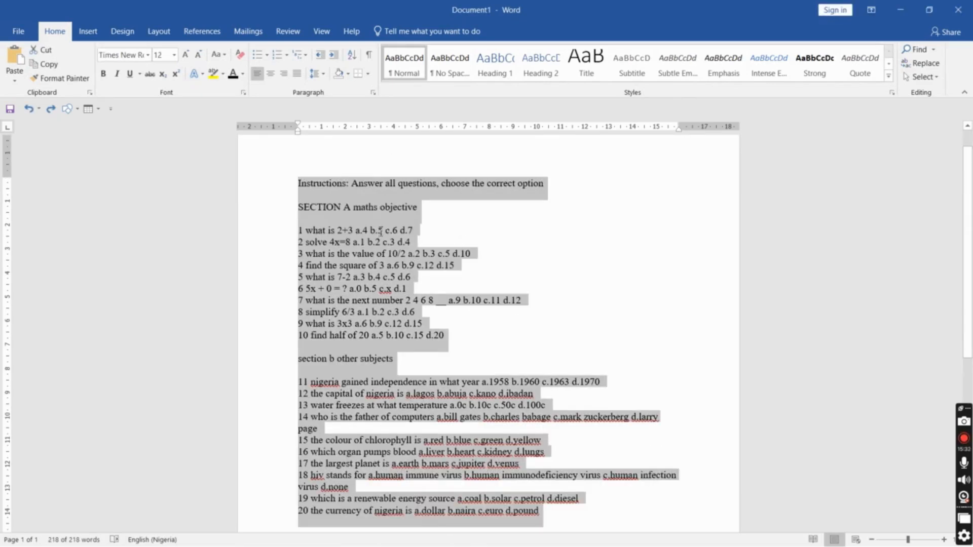
key("ctrl+y")
key("ctrl+y")
key("ctrl+y")
key("ctrl+y")
key("ctrl+y")
key("ctrl+y")
key("ctrl+y")
key("ctrl+y")
key("ctrl+y")
key("ctrl+y")
key("ctrl+y")
key("ctrl+y")
key("ctrl+y")
key("ctrl+y")
key("ctrl+y")
key("ctrl+y")
key("ctrl+y")
key("ctrl+y")
key("ctrl+y")
key("ctrl+y")
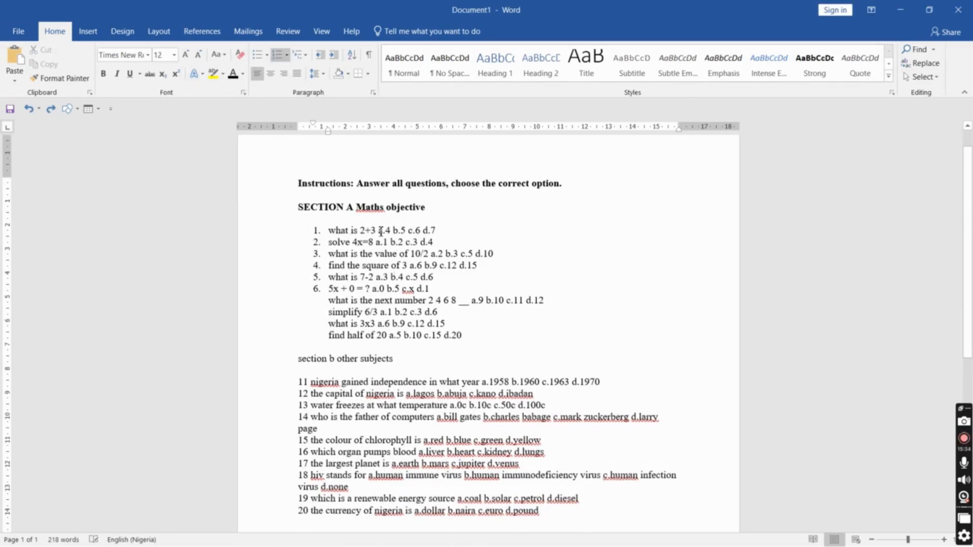
key("ctrl+y")
key("ctrl+y")
key("ctrl+y")
key("ctrl+y")
key("ctrl+y")
key("ctrl+y")
key("ctrl+y")
key("ctrl+y")
key("ctrl+y")
key("ctrl+y")
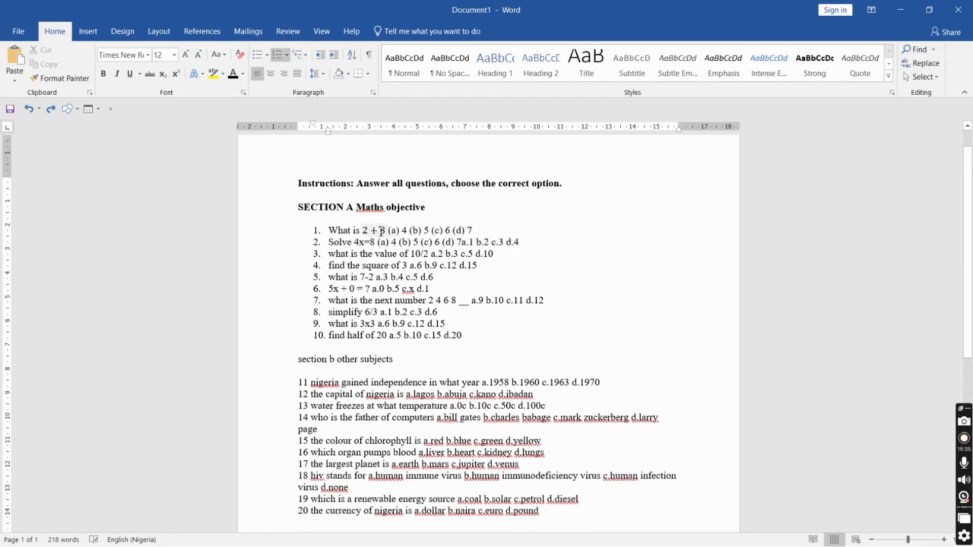
key("ctrl+y")
key("ctrl+y")
key("ctrl+y")
key("ctrl+y")
key("ctrl+y")
key("ctrl+y")
key("ctrl+y")
key("ctrl+y")
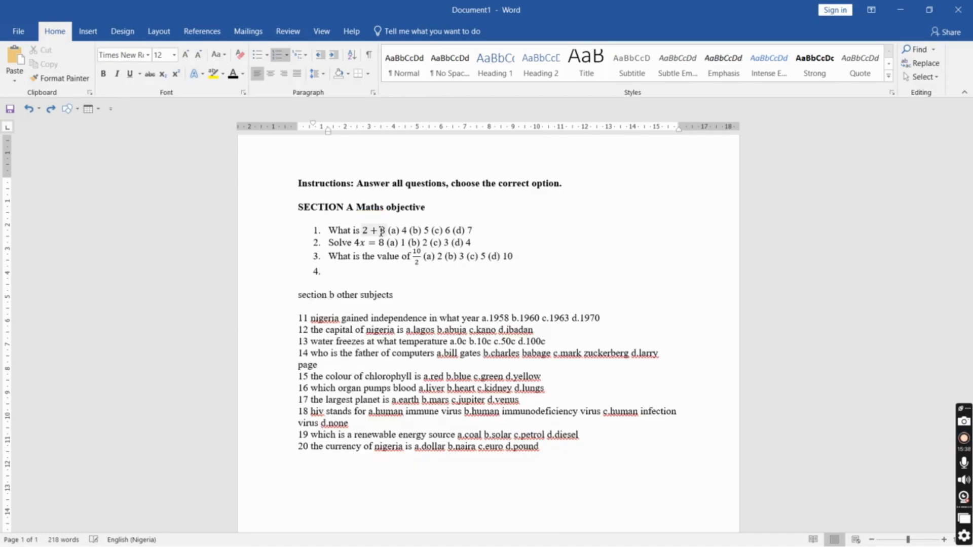
key("ctrl+y")
key("ctrl+y")
key("ctrl+y")
key("ctrl+y")
key("ctrl+y")
key("ctrl+y")
key("ctrl+y")
key("ctrl+y")
key("ctrl+y")
key("ctrl+y")
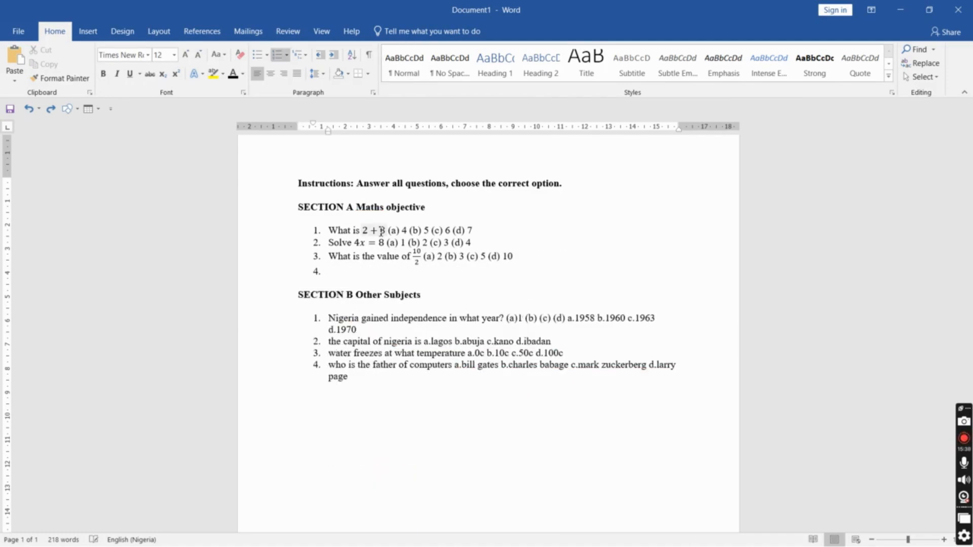
key("ctrl+y")
key("ctrl+y")
key("ctrl+y")
key("ctrl+y")
key("ctrl+y")
key("ctrl+y")
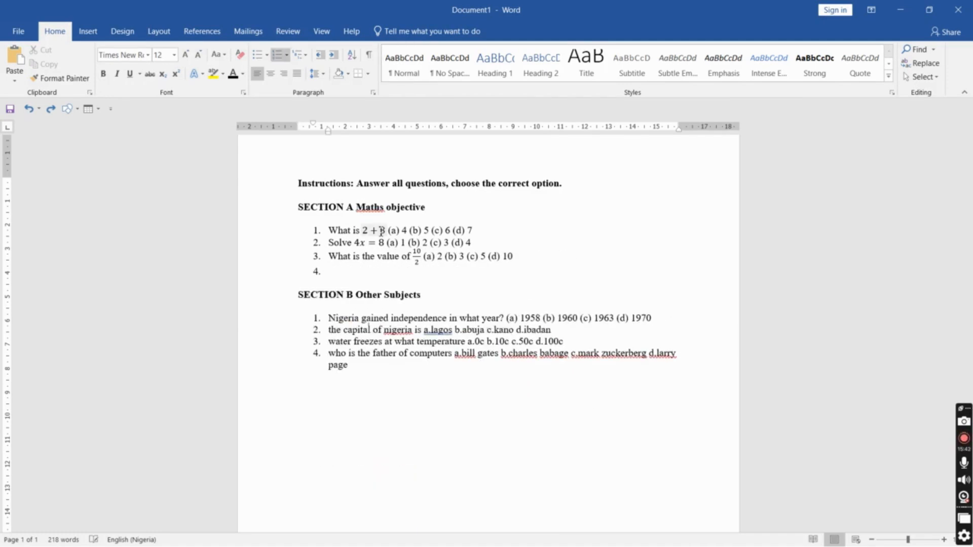
key("ctrl+y")
key("ctrl+y")
key("ctrl+y")
key("ctrl+y")
key("ctrl+y")
key("ctrl+y")
key("ctrl+y")
key("ctrl+y")
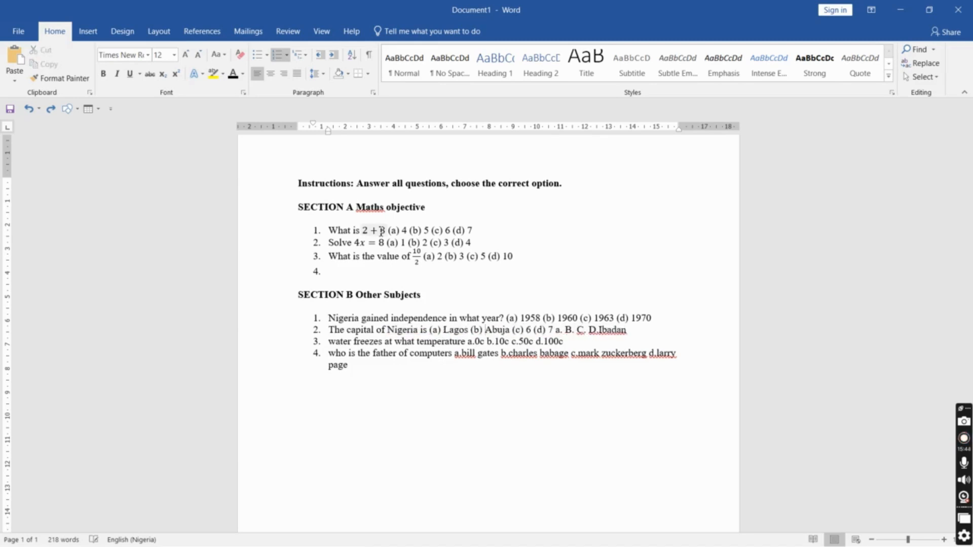
key("ctrl+y")
key("ctrl+y")
key("ctrl+y")
key("ctrl+y")
key("ctrl+y")
key("ctrl+y")
key("ctrl+y")
key("ctrl+y")
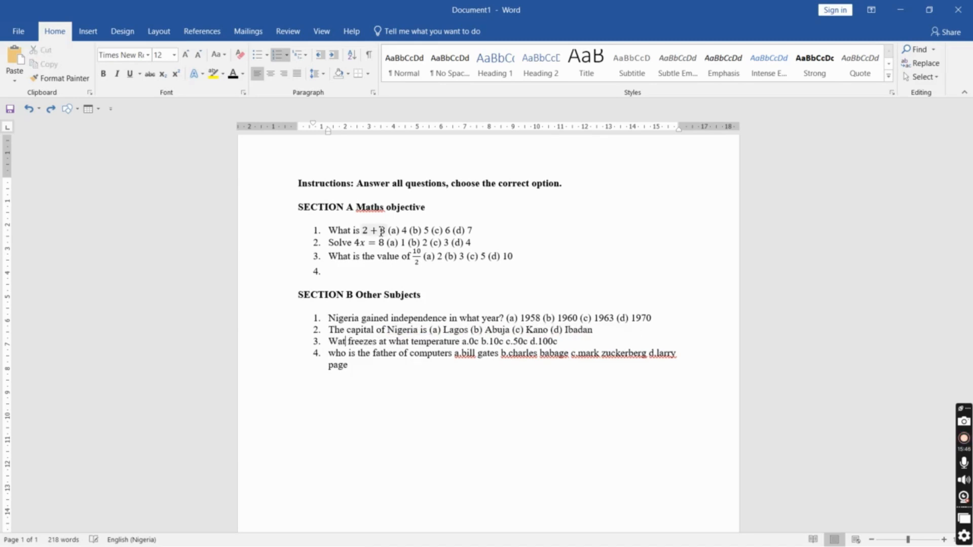
key("ctrl+y")
key("ctrl+y")
key("ctrl+y")
key("ctrl+y")
key("ctrl+y")
key("ctrl+y")
key("ctrl+y")
key("ctrl+y")
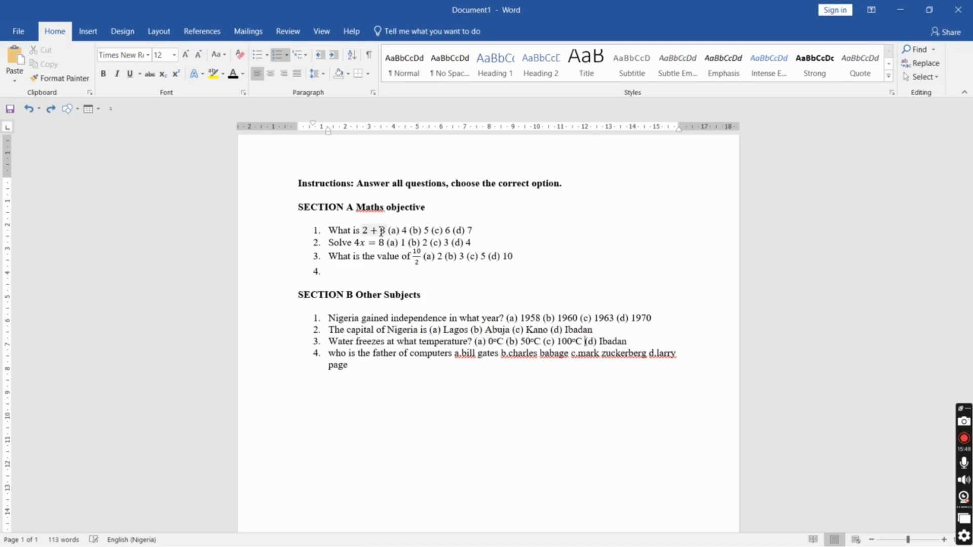
key("ctrl+y")
key("ctrl+y")
key("ctrl+y")
key("ctrl+y")
key("ctrl+y")
key("ctrl+y")
key("ctrl+y")
key("ctrl+y")
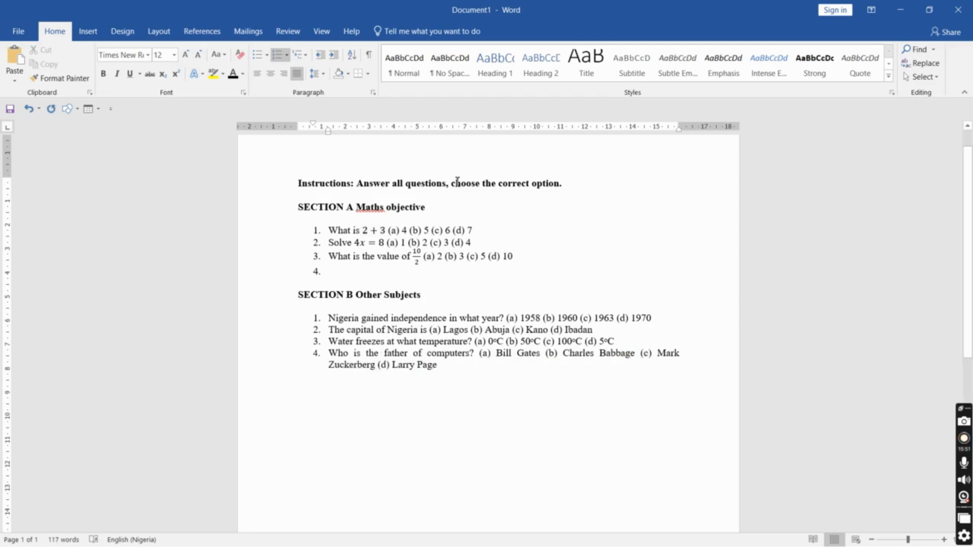
Switch between the formatted document and the unformatted copy to compare them
key("alt+Tab")
key("alt+Tab")
key("alt+Tab")
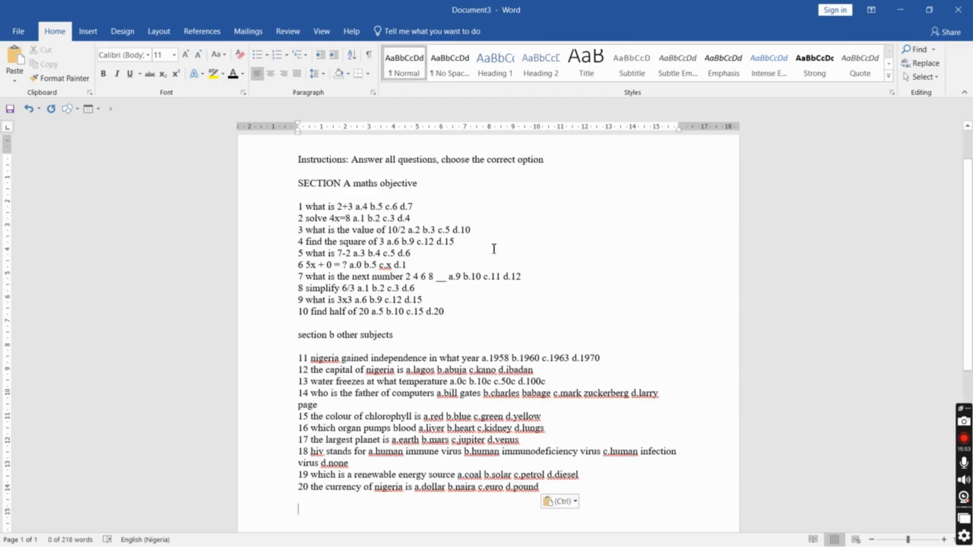
key("alt+Tab")
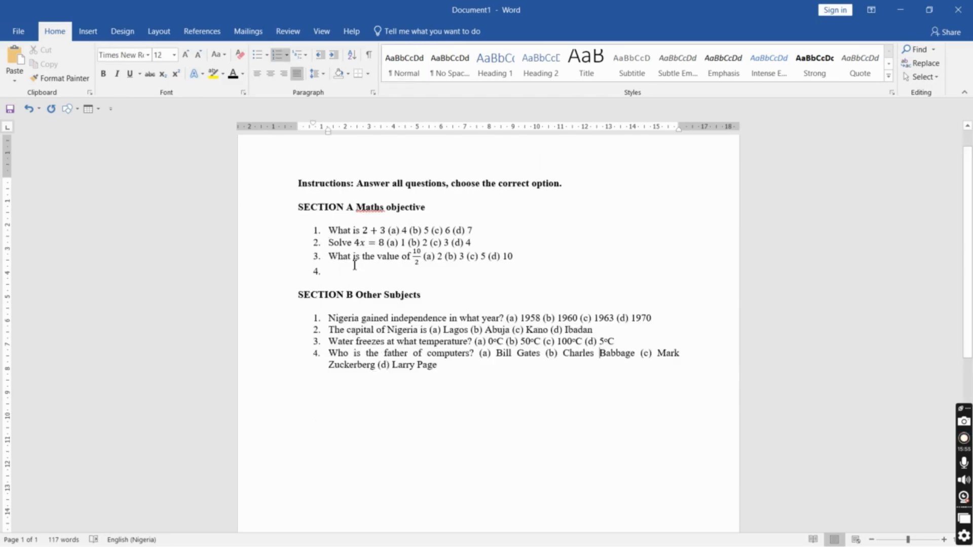
left_click(337, 271)
left_click(965, 439)
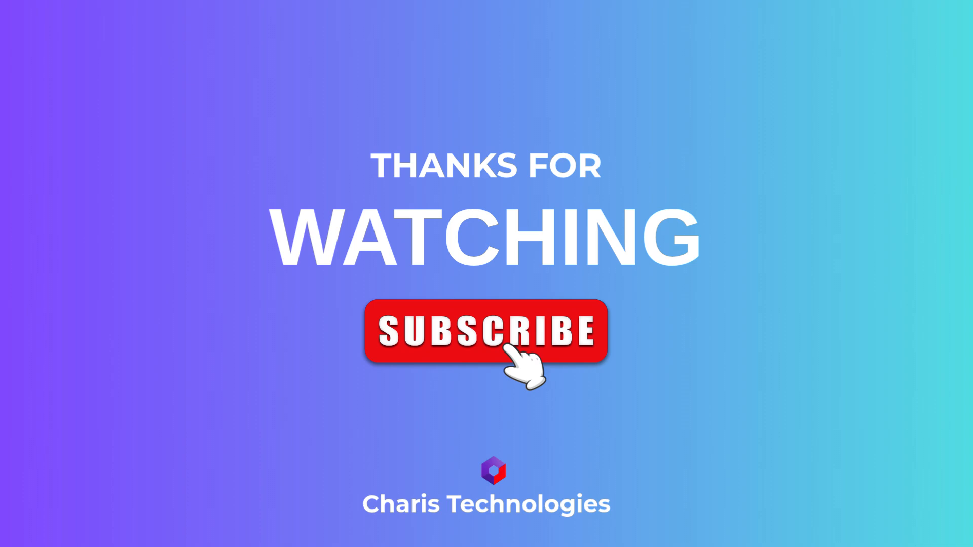